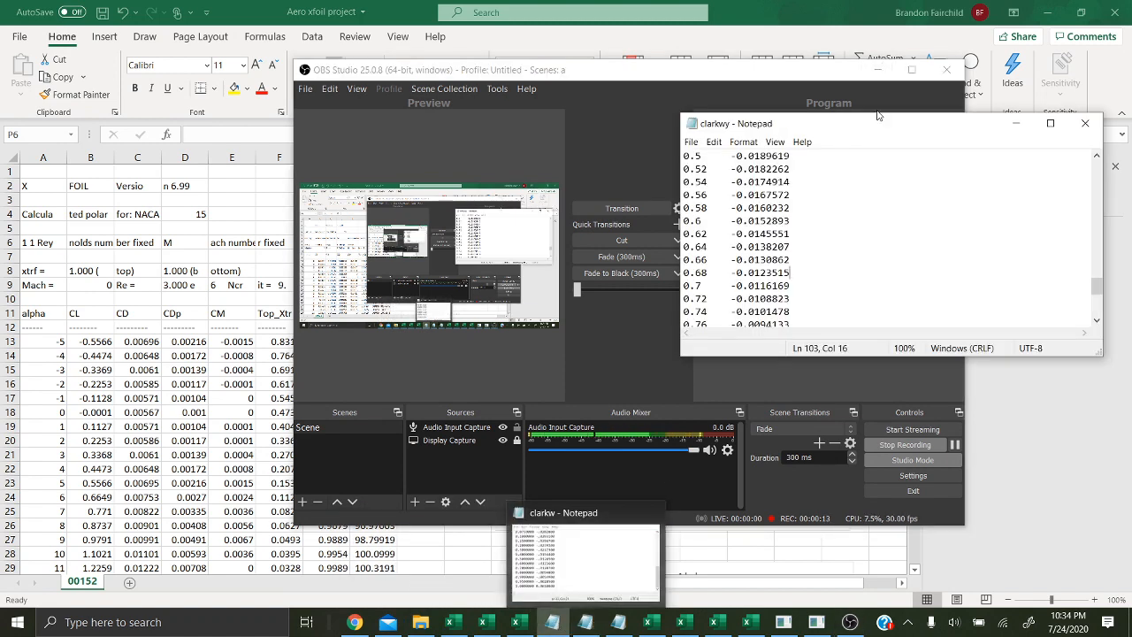
- Examine the two-column coordinate list in the clarkwy file, starting from its first rows
click(586, 622)
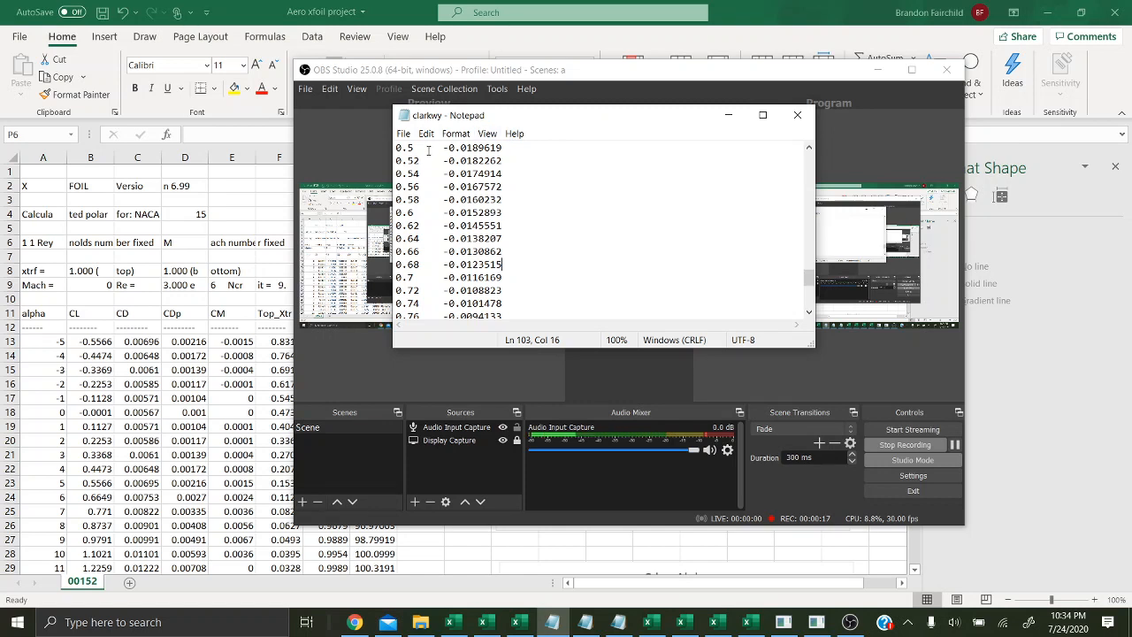
drag(396, 148, 455, 161)
scroll(551, 159, up, 3)
scroll(551, 159, up, 20)
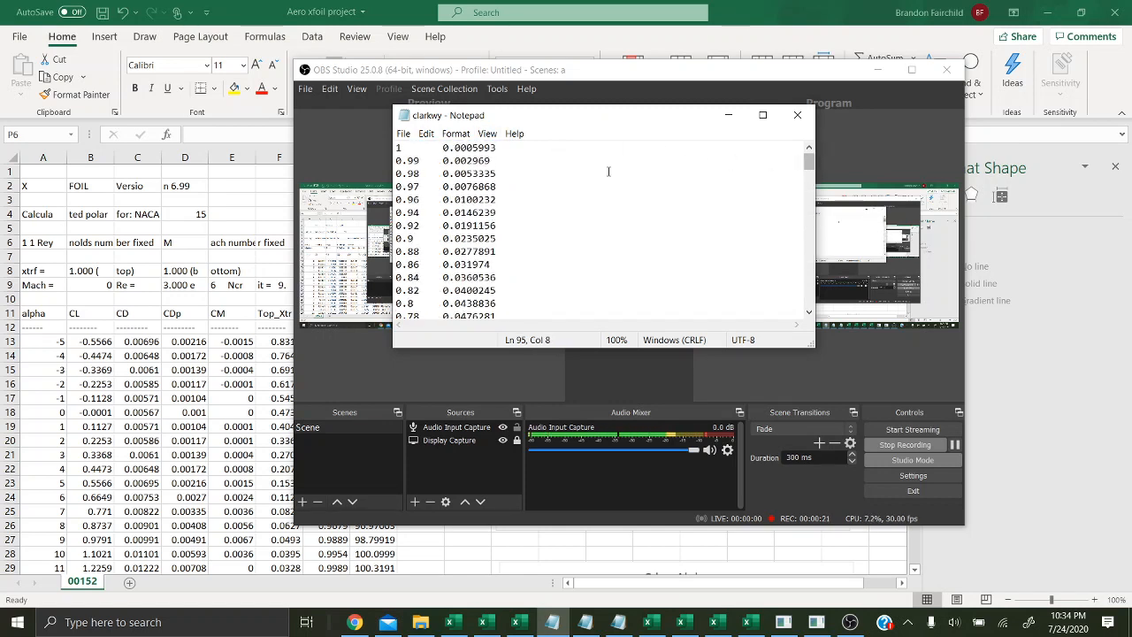
drag(552, 109, 627, 95)
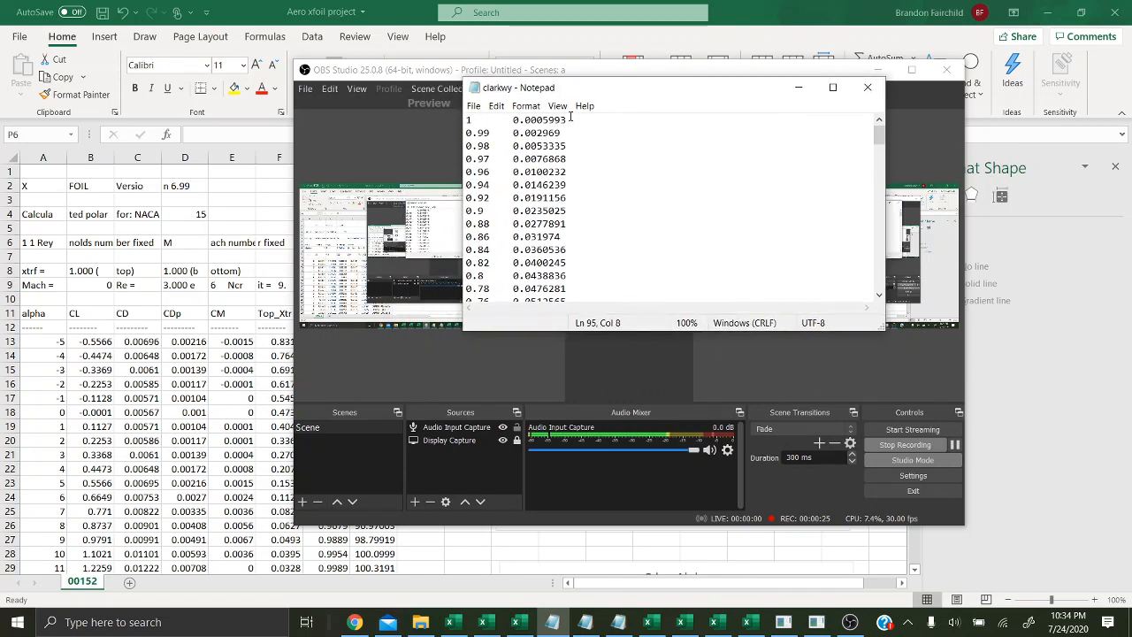
drag(469, 120, 568, 225)
click(603, 115)
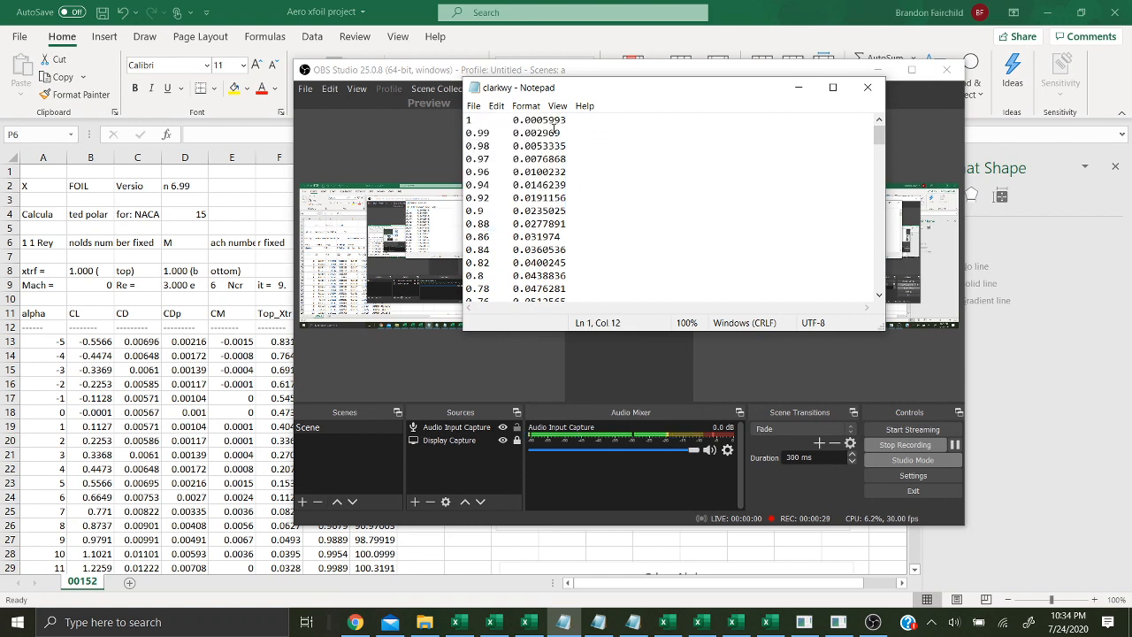
- Bring up the clarkw and clarkw101 coordinate files and show the first rows of each
click(599, 623)
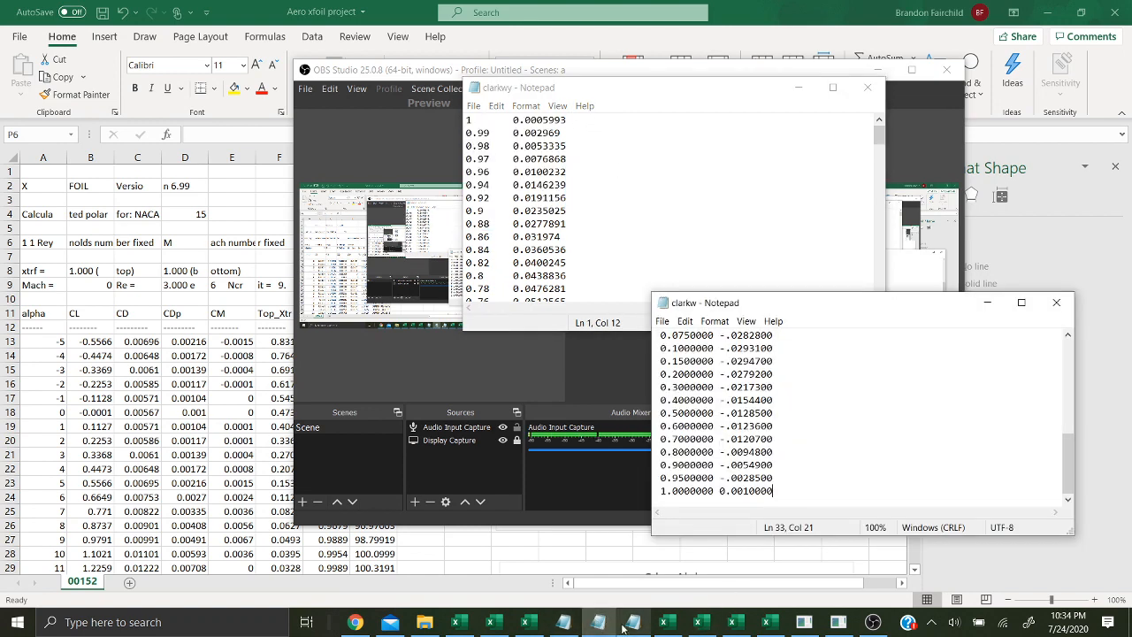
drag(872, 306, 849, 226)
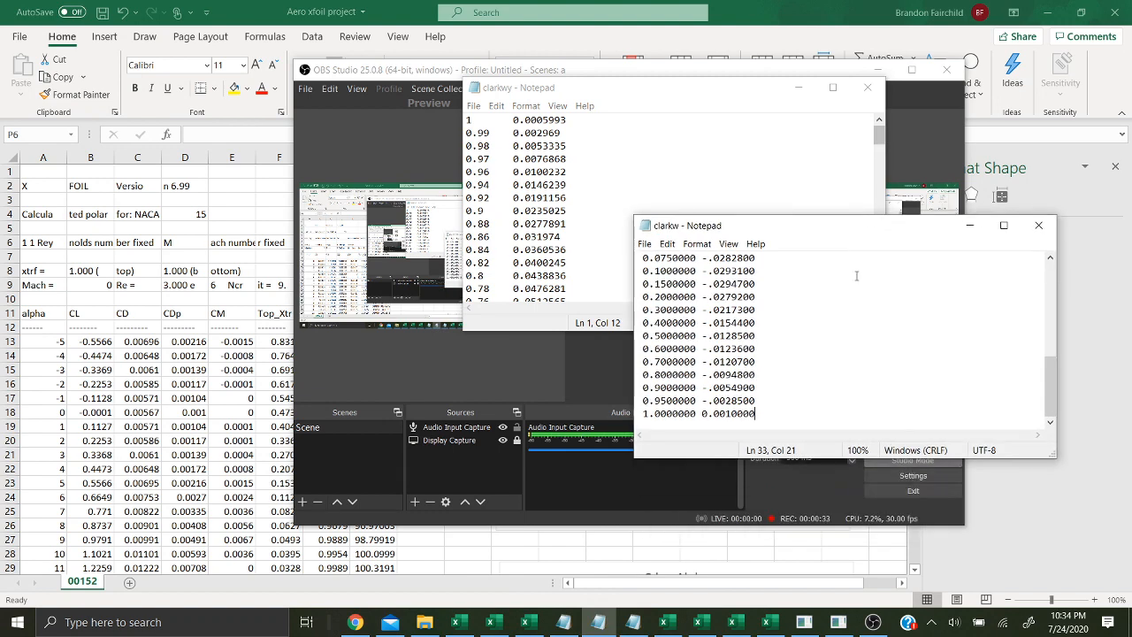
scroll(849, 354, up, 7)
click(644, 622)
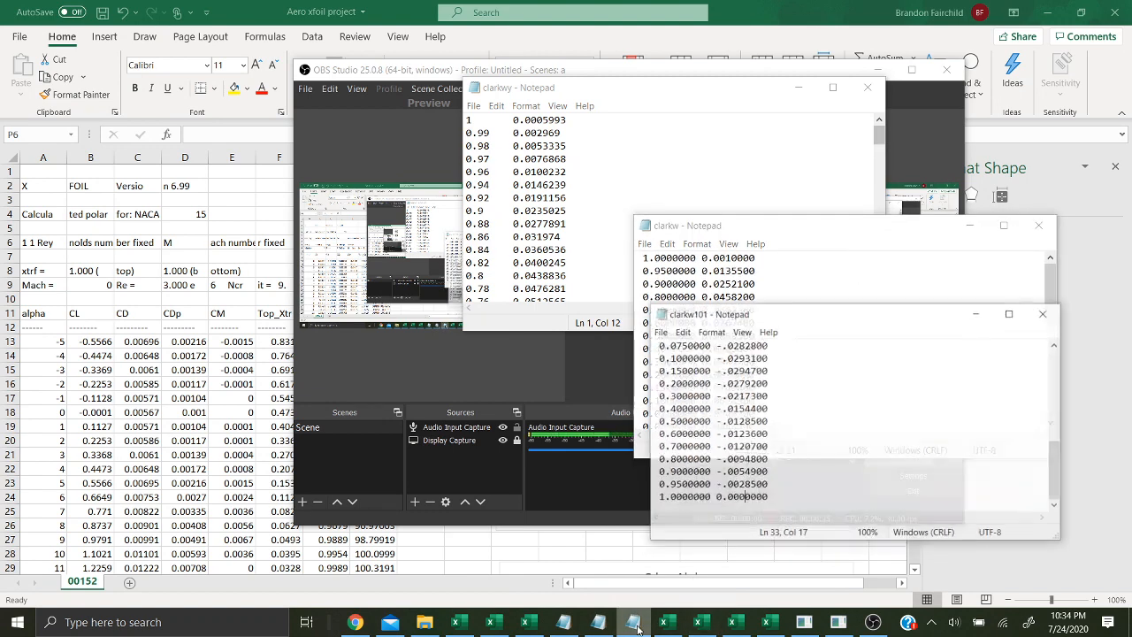
scroll(734, 429, up, 4)
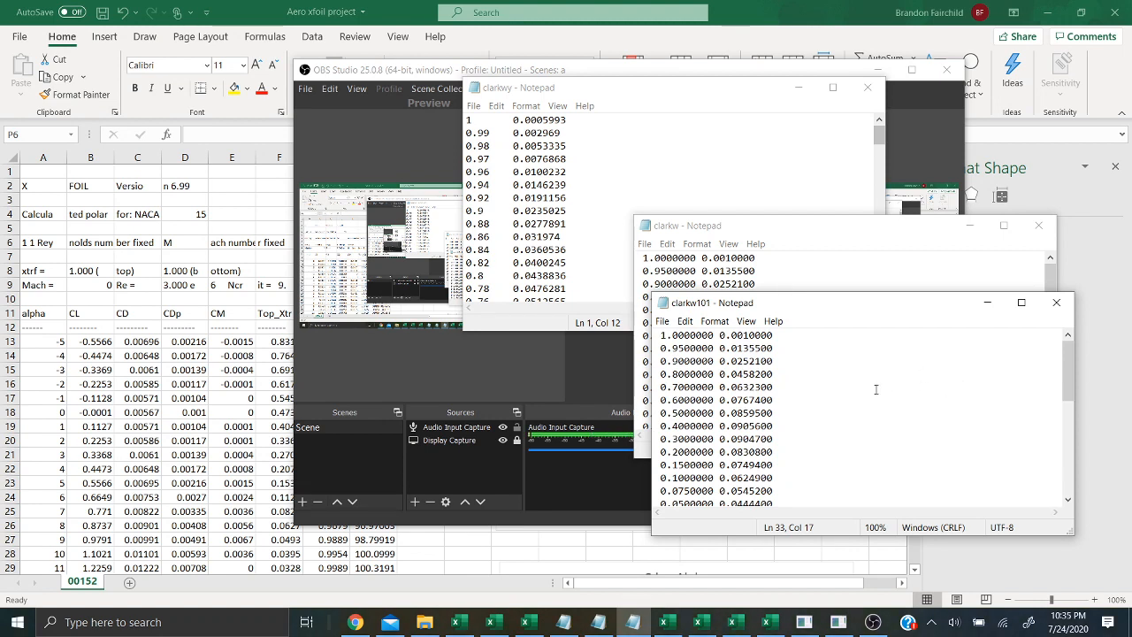
- Examine how the clarkwy coordinates are ordered, from the first row through the 0 0 point to the last row
click(472, 119)
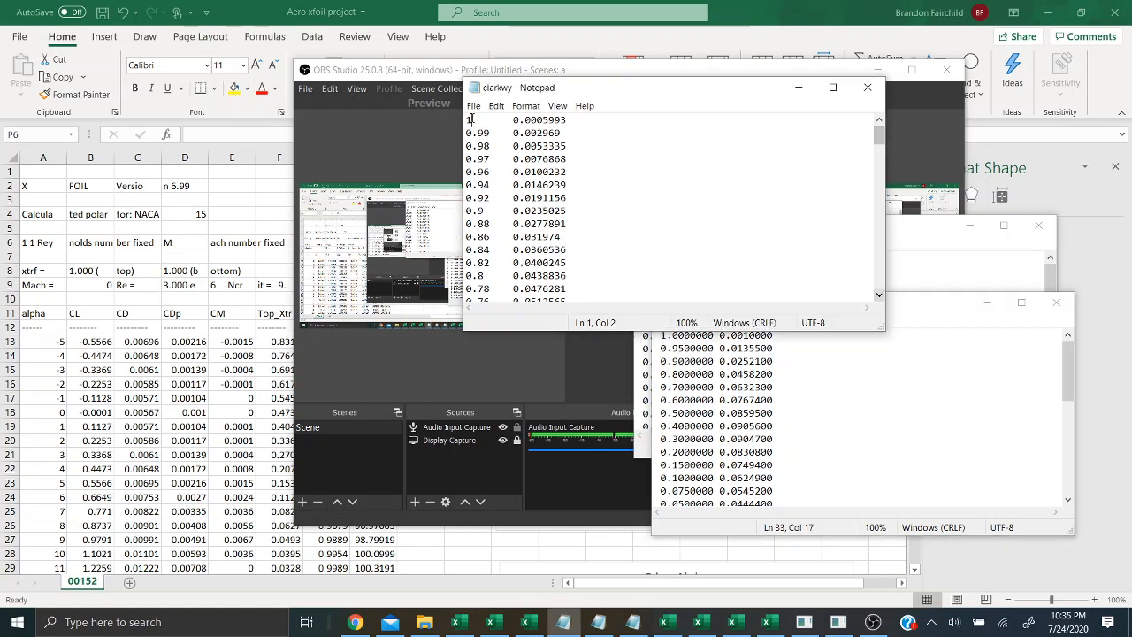
double_click(470, 120)
click(473, 120)
drag(473, 120, 473, 132)
scroll(473, 133, down, 3)
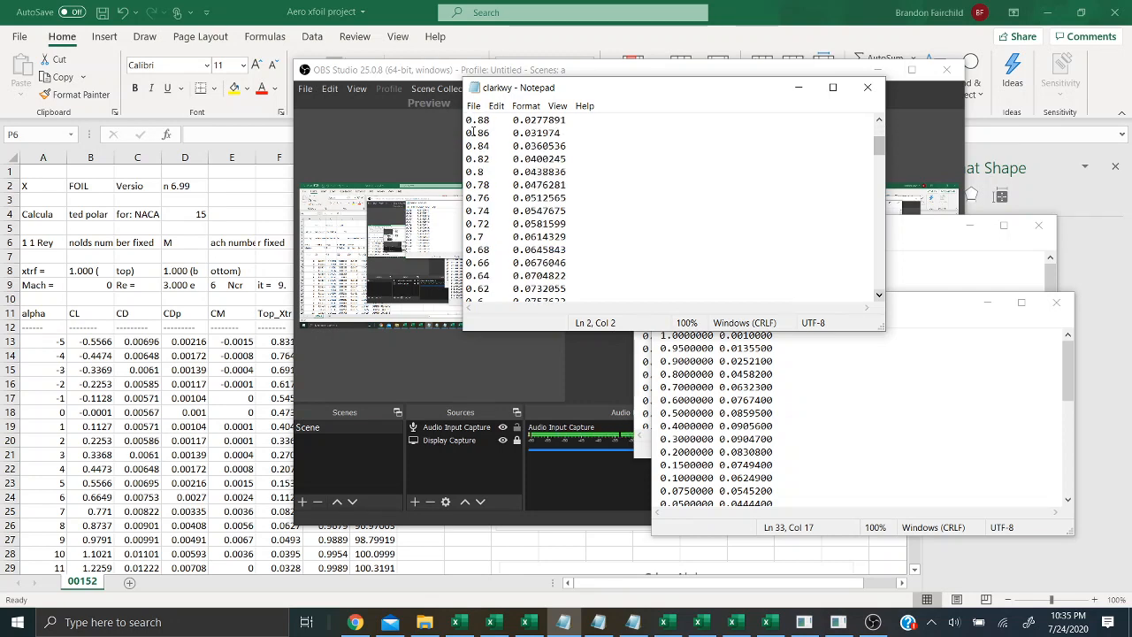
scroll(473, 133, up, 3)
scroll(473, 133, down, 2)
scroll(474, 133, down, 11)
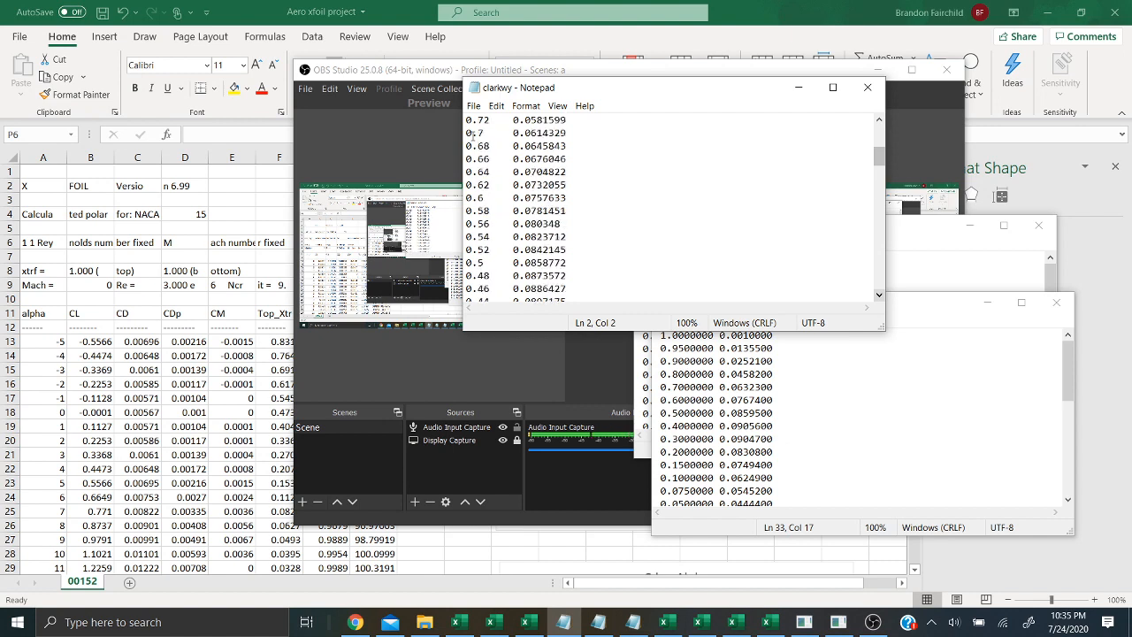
scroll(501, 166, down, 4)
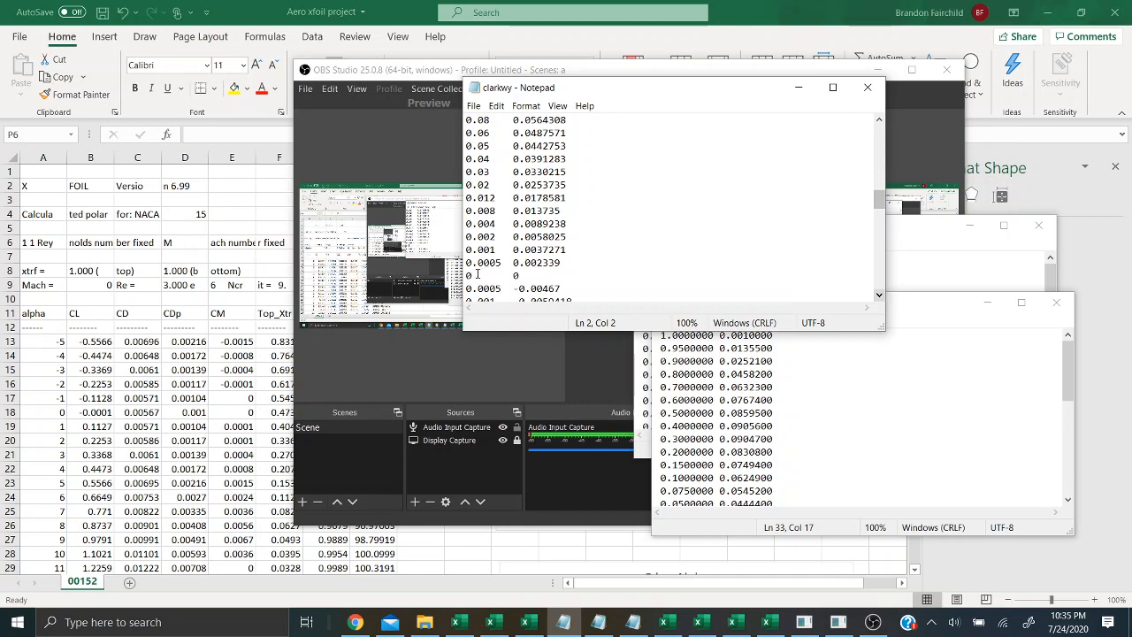
scroll(482, 265, down, 15)
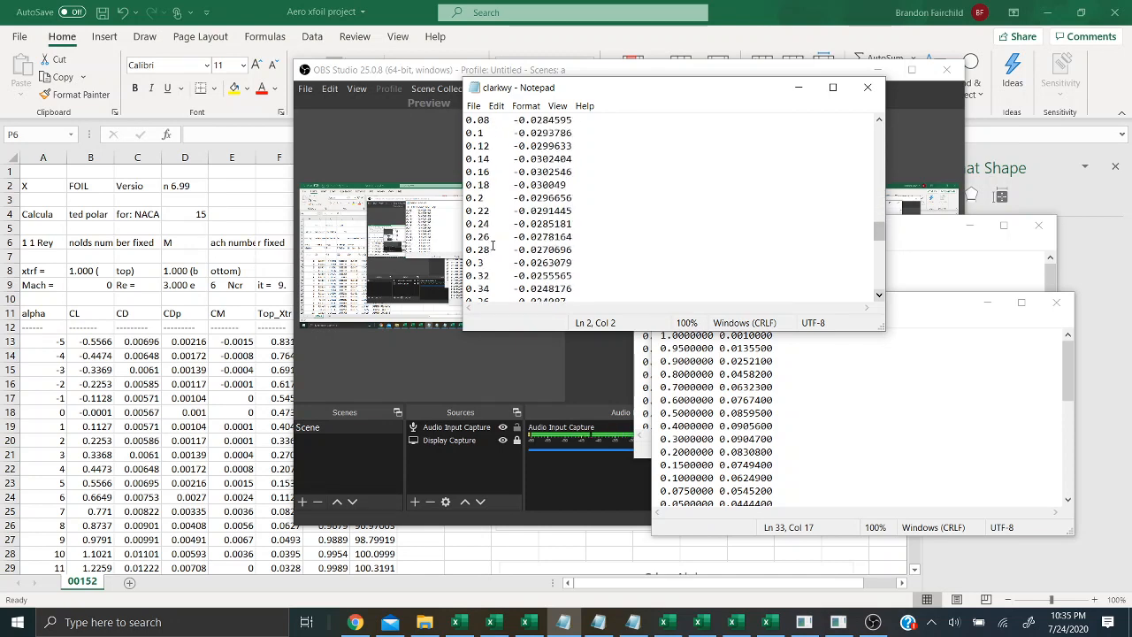
scroll(492, 247, down, 5)
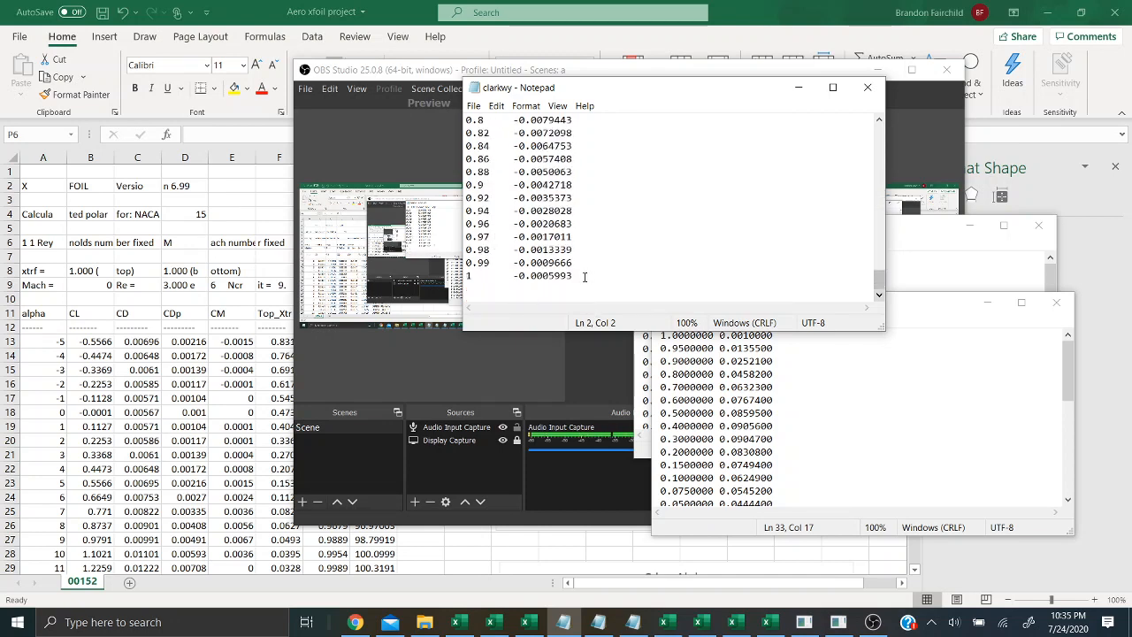
scroll(528, 162, up, 4)
scroll(528, 162, up, 20)
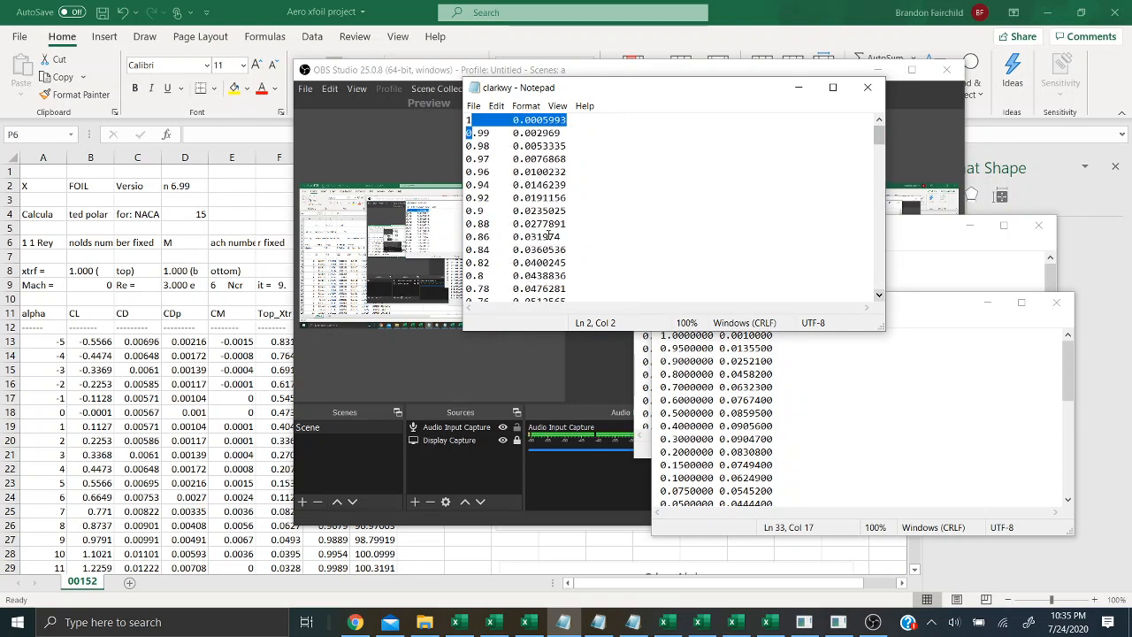
scroll(540, 177, down, 8)
scroll(540, 168, down, 10)
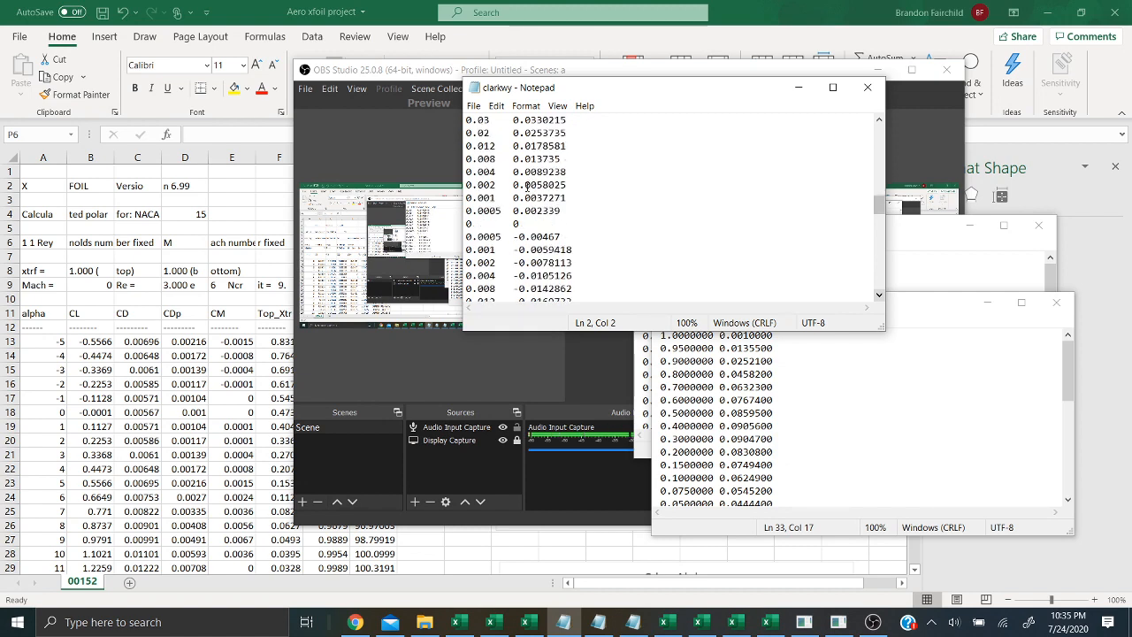
scroll(528, 188, up, 18)
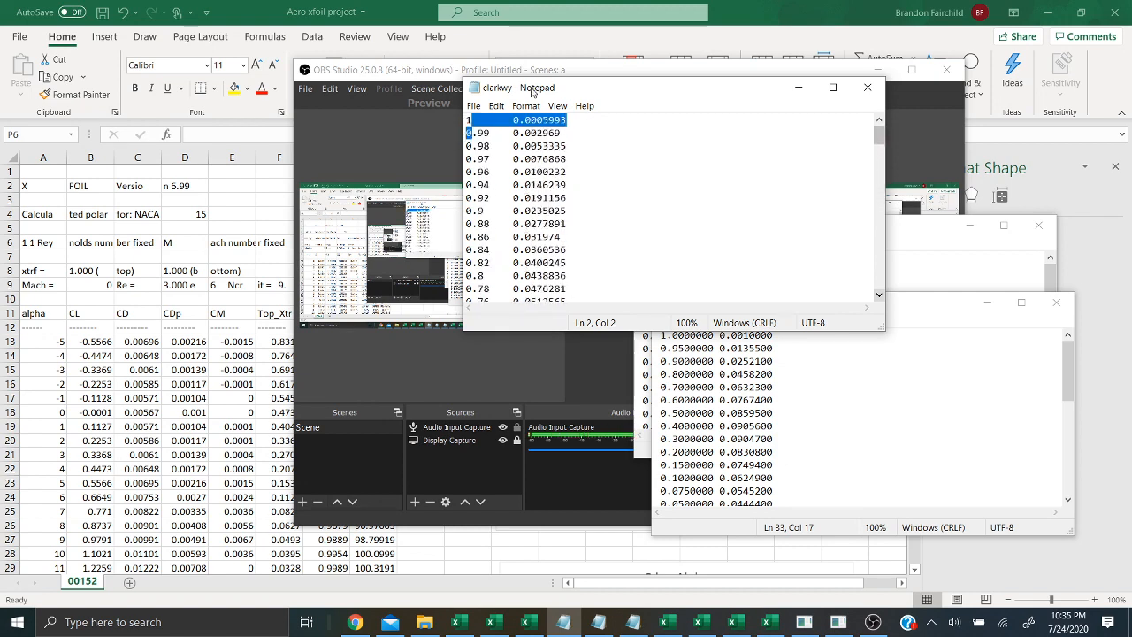
click(473, 105)
mouse_move(548, 99)
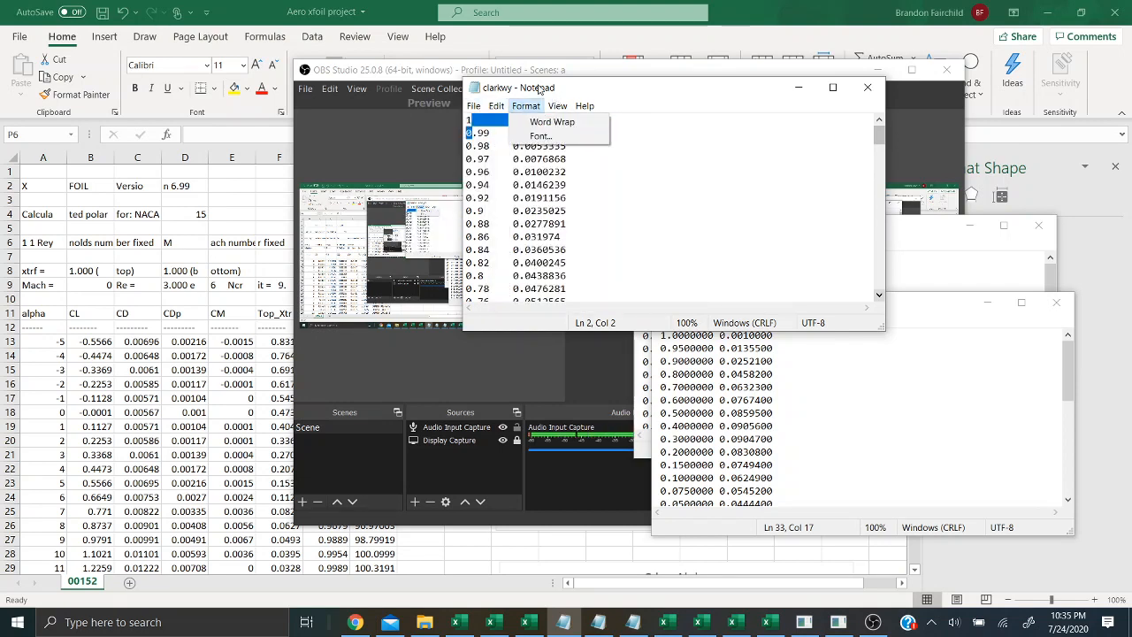
mouse_move(478, 105)
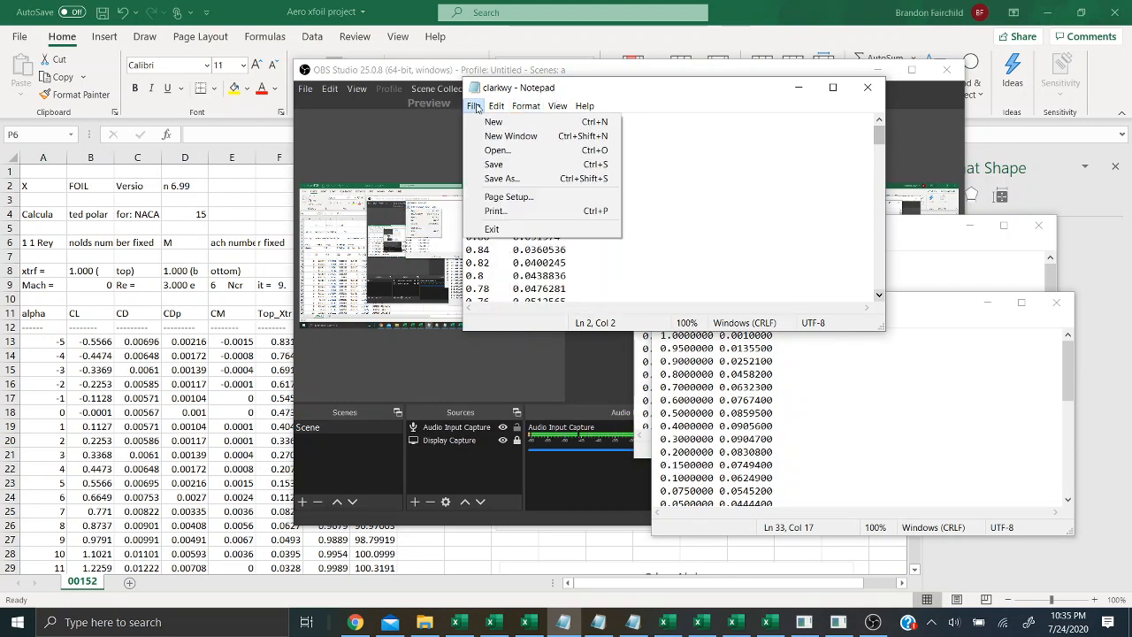
click(555, 93)
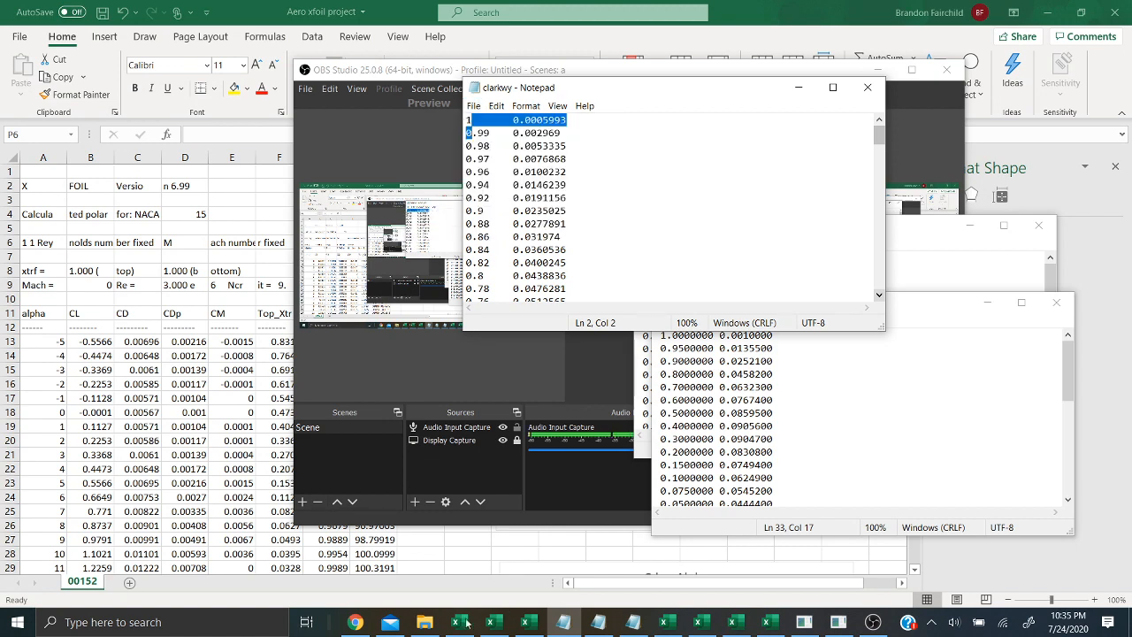
- Launch the xfoil application from the XFOIL6.99 folder and show its console by itself on the desktop
click(425, 621)
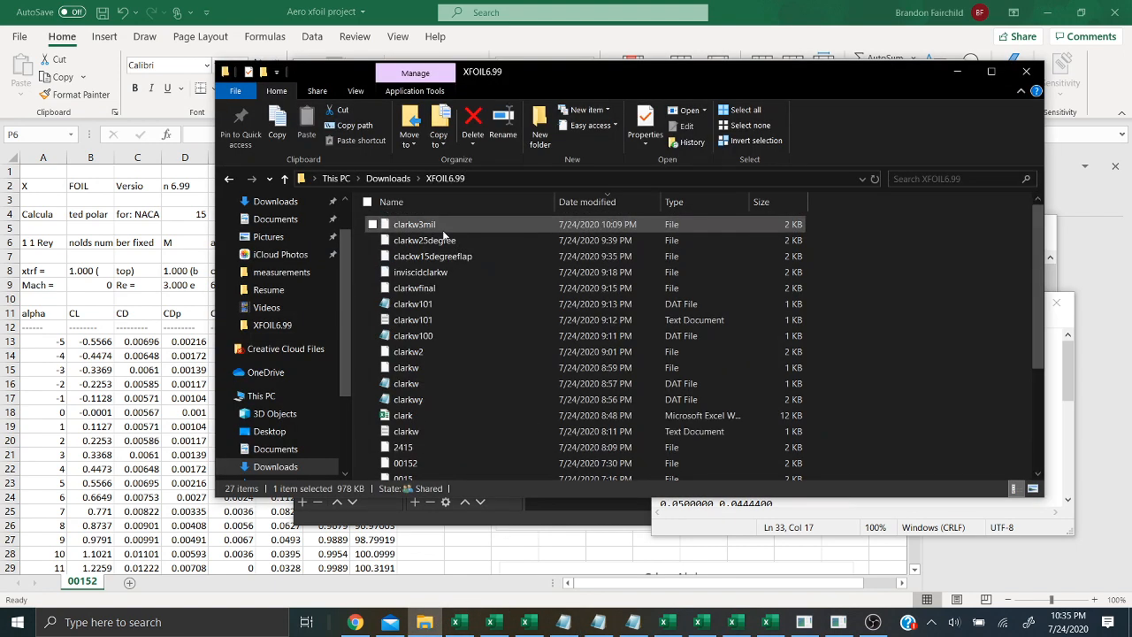
scroll(591, 254, down, 4)
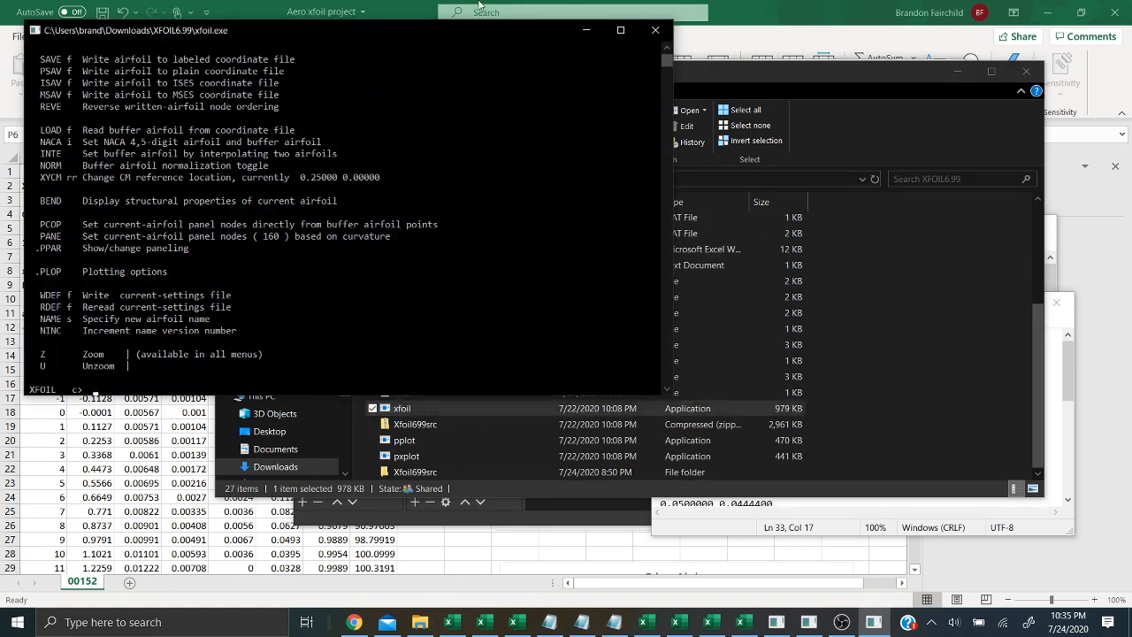
drag(409, 38, 665, 59)
click(1130, 624)
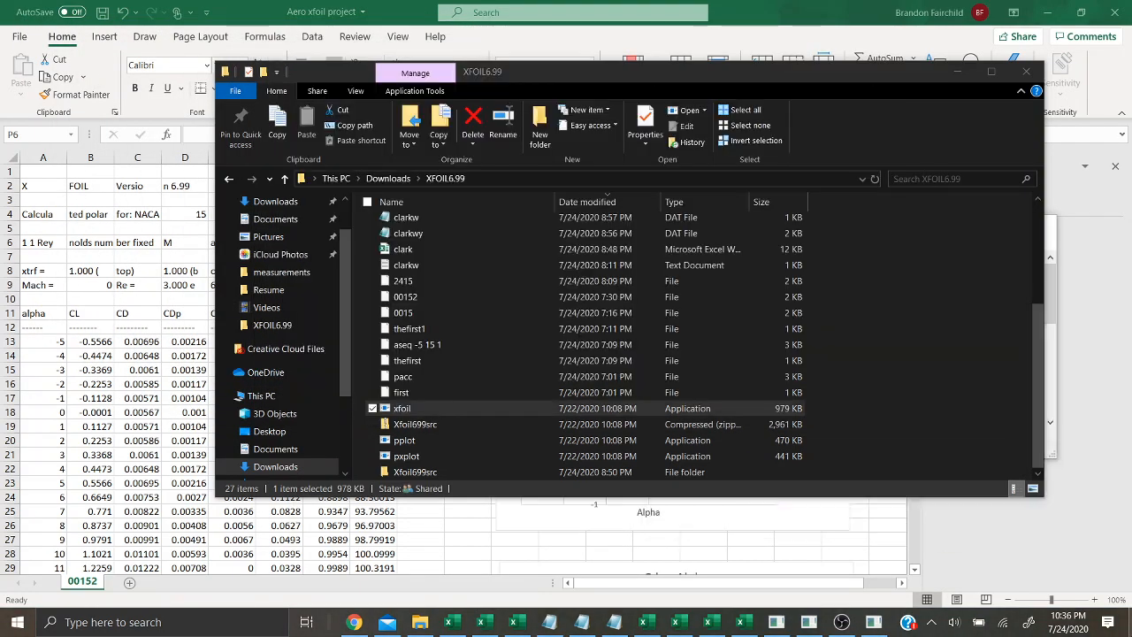
click(874, 621)
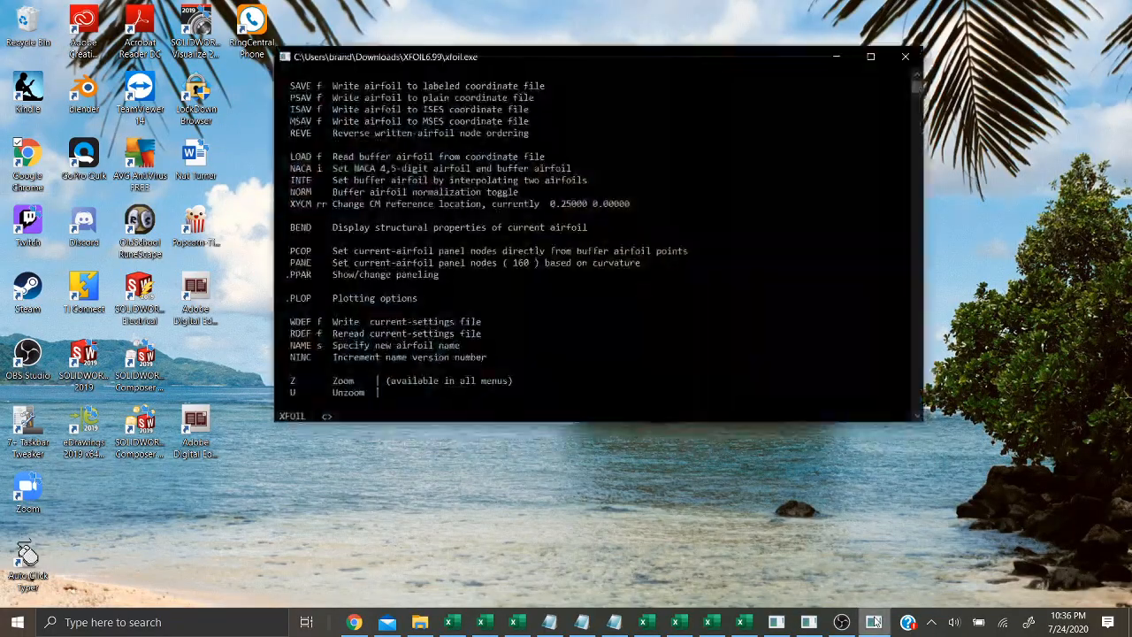
drag(611, 53, 667, 68)
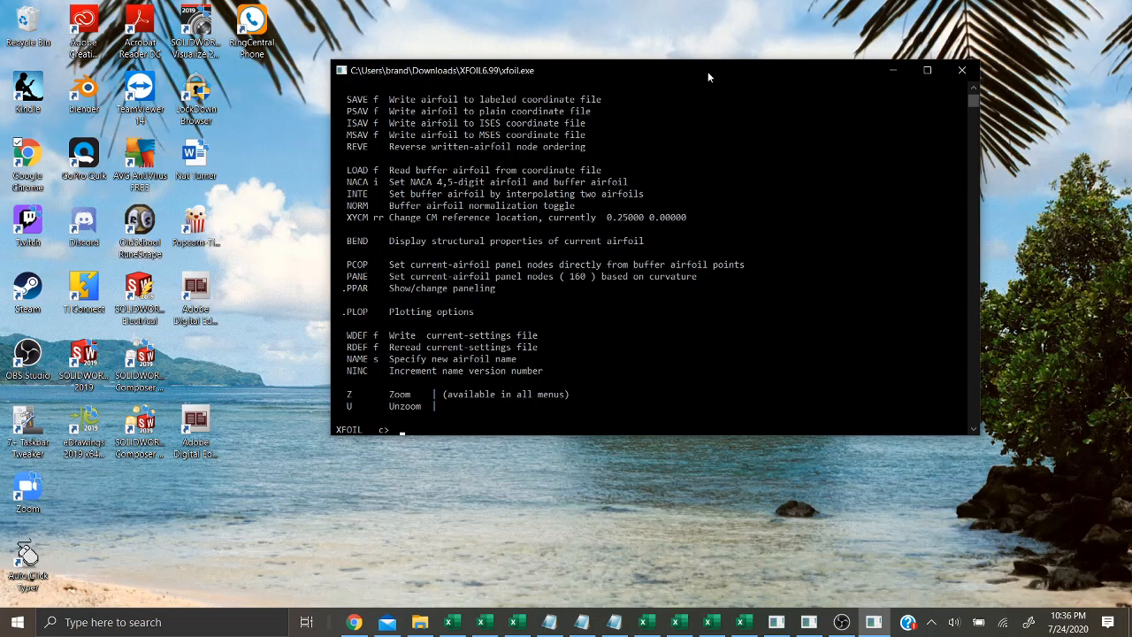
- Set the airfoil to NACA 2415 using XFOIL's naca command
text(naca)
key(Return)
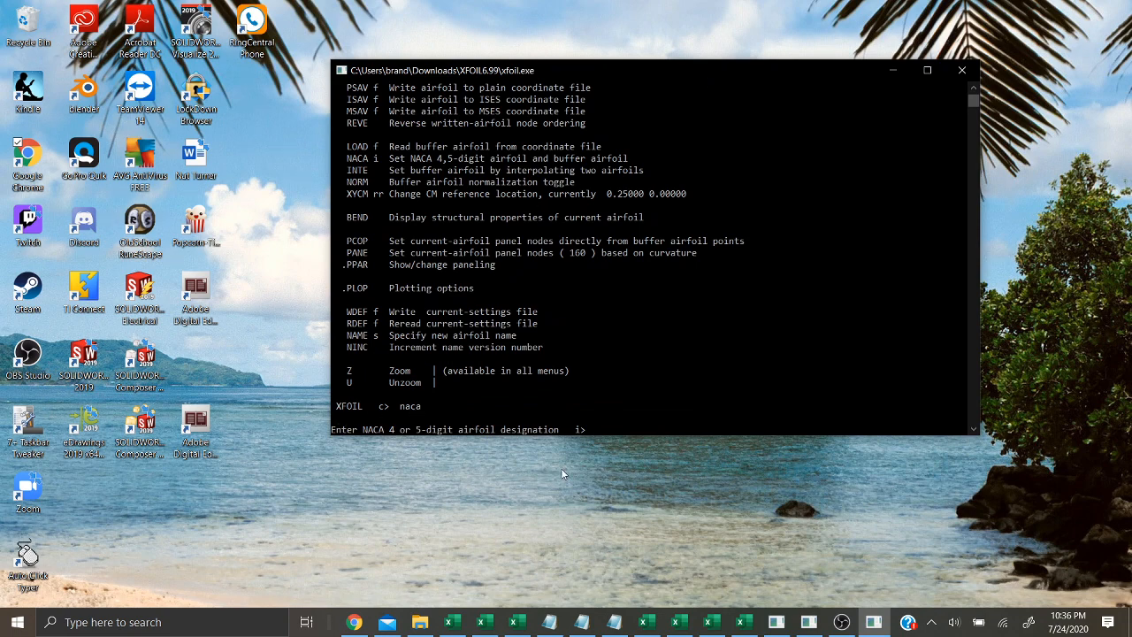
text(2415)
key(Return)
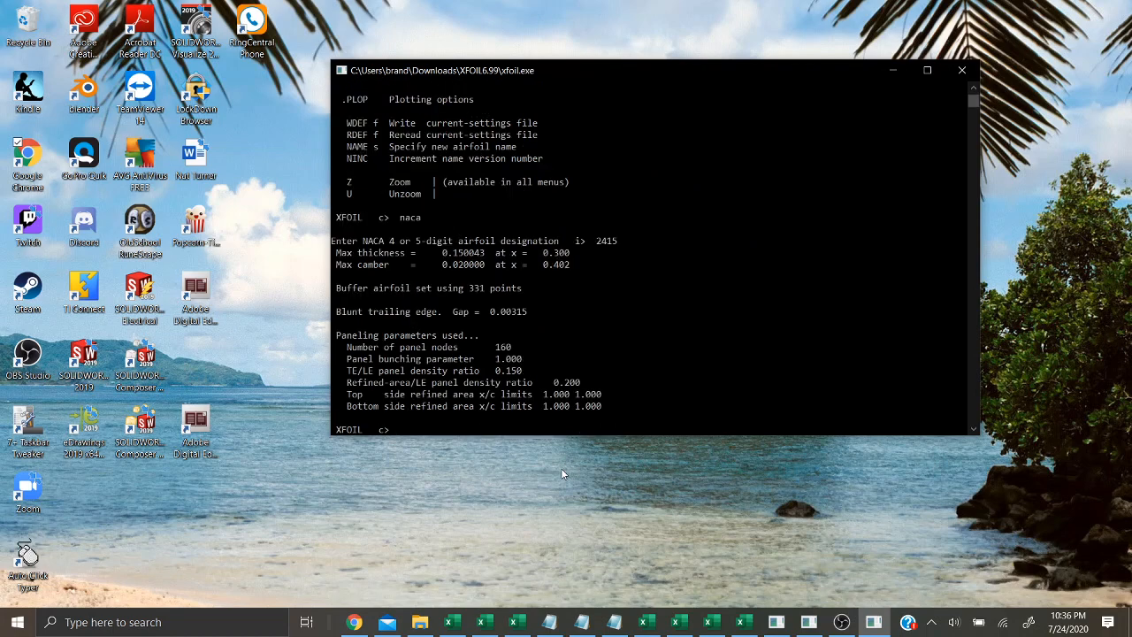
- Generate the airfoil's panel nodes with the pane command and display the paneling parameters with ppar
text(pane)
key(Return)
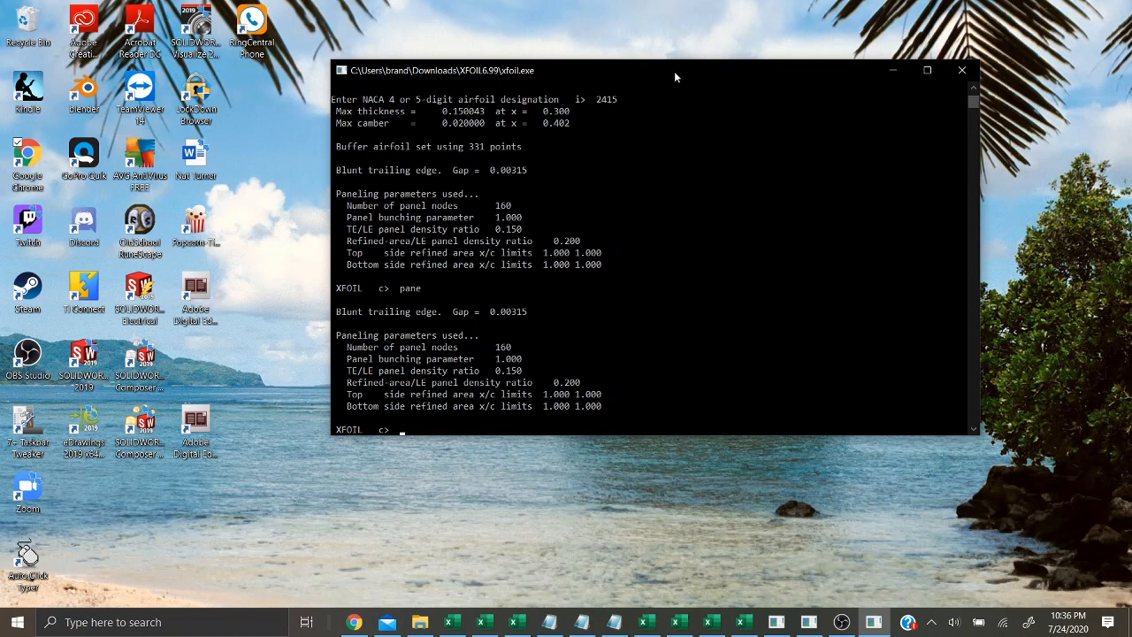
text(ppar)
key(Return)
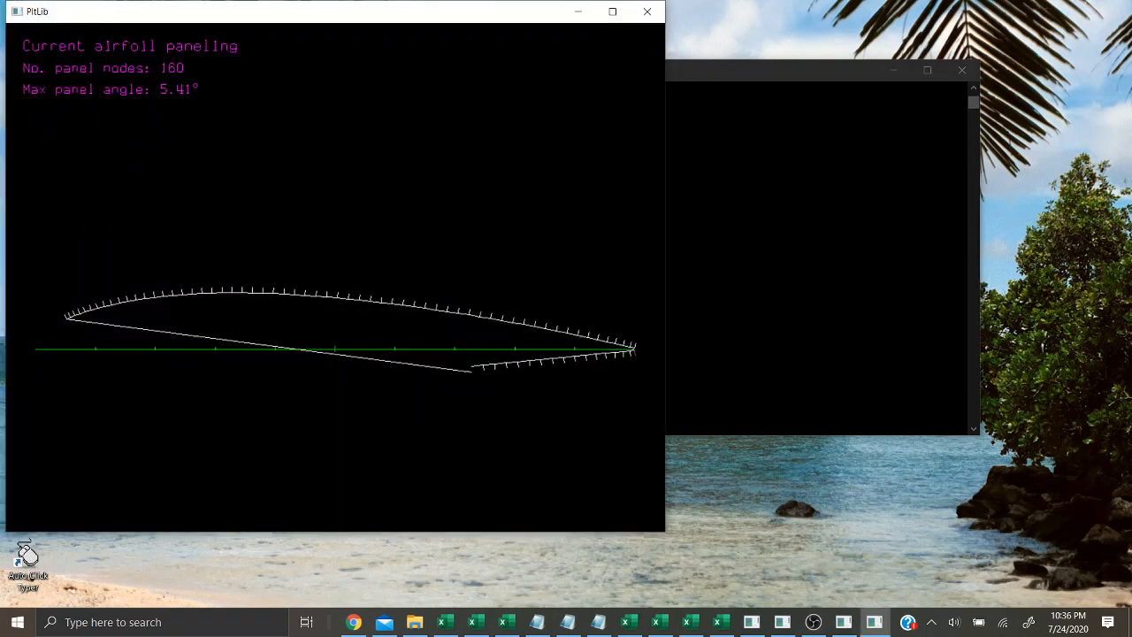
- Leave the paneling parameters without changes, run ppar again to redraw the airfoil plot, and return to the console
click(733, 276)
key(Return)
text(ppar)
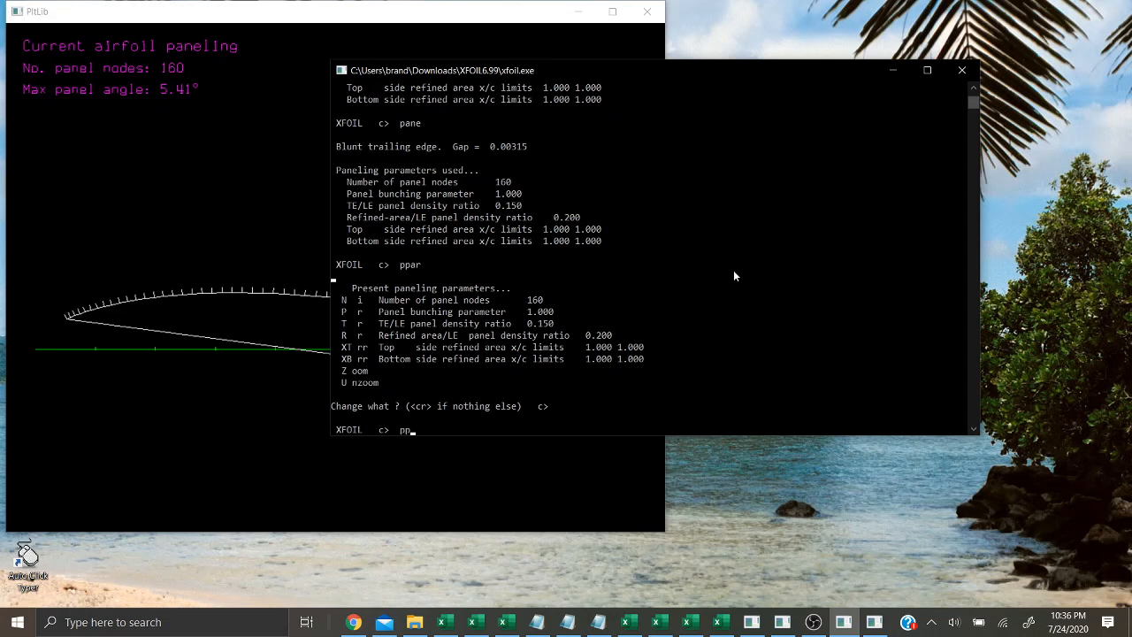
key(Return)
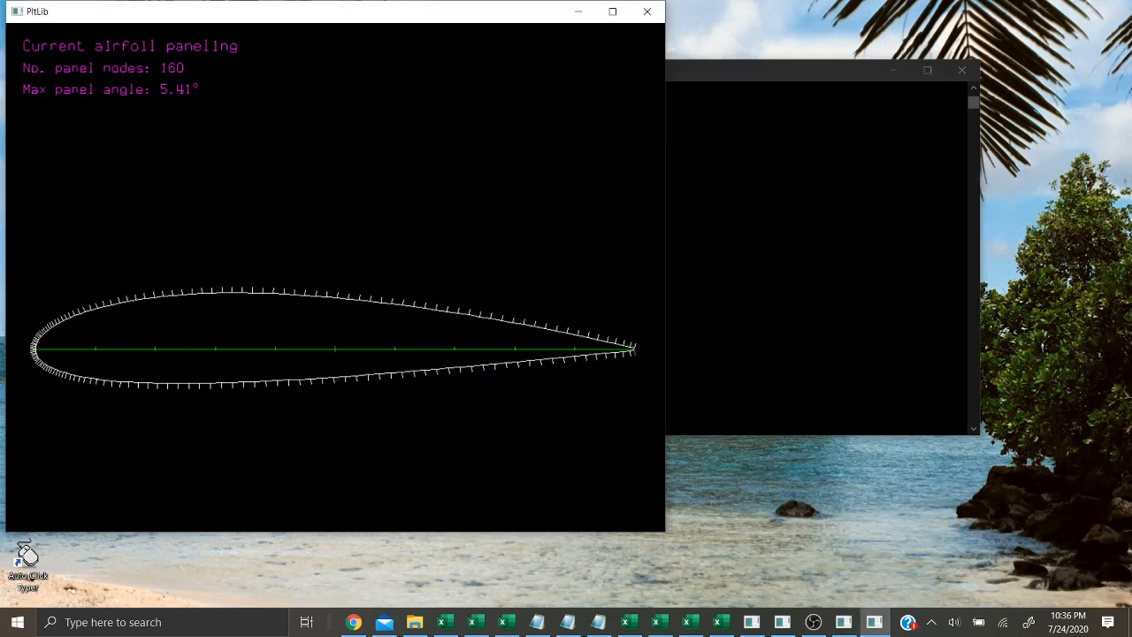
click(753, 229)
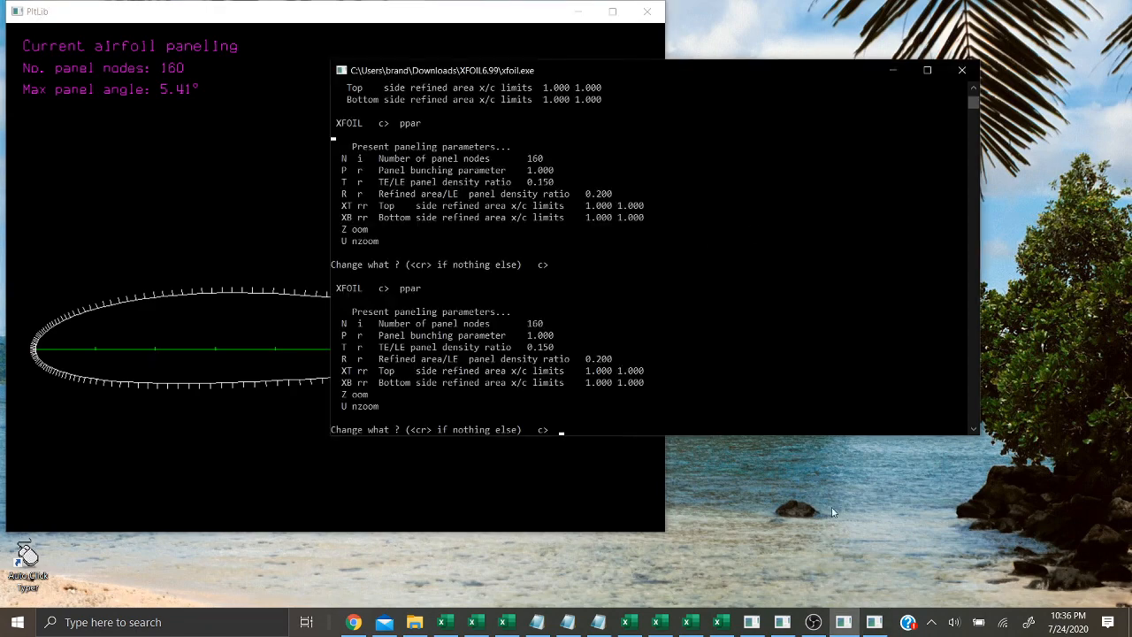
click(805, 625)
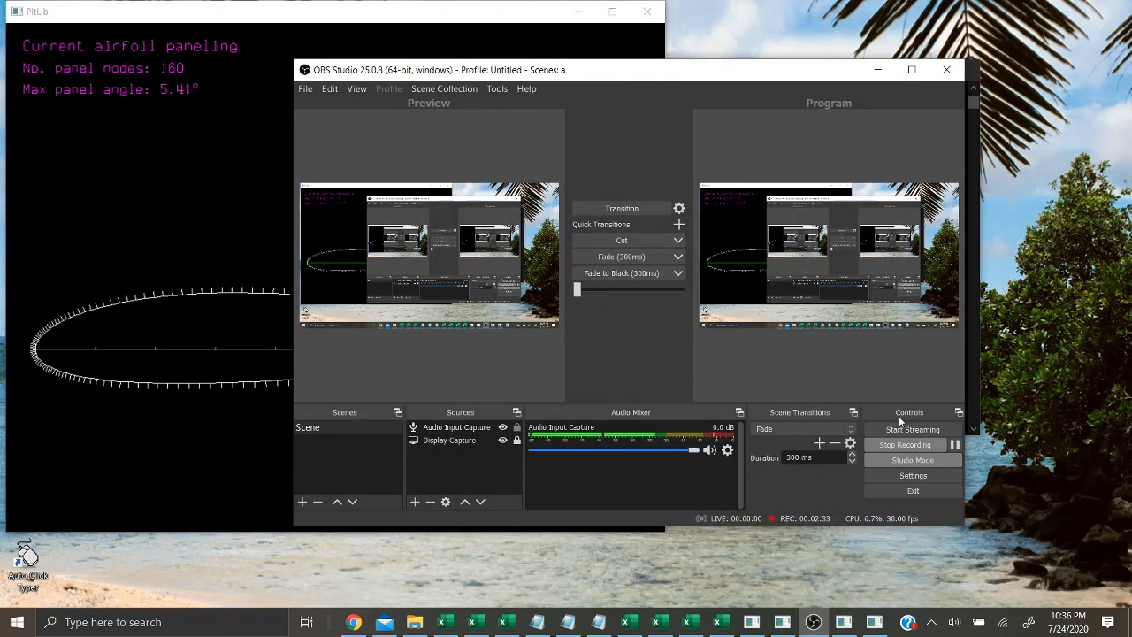
click(1013, 352)
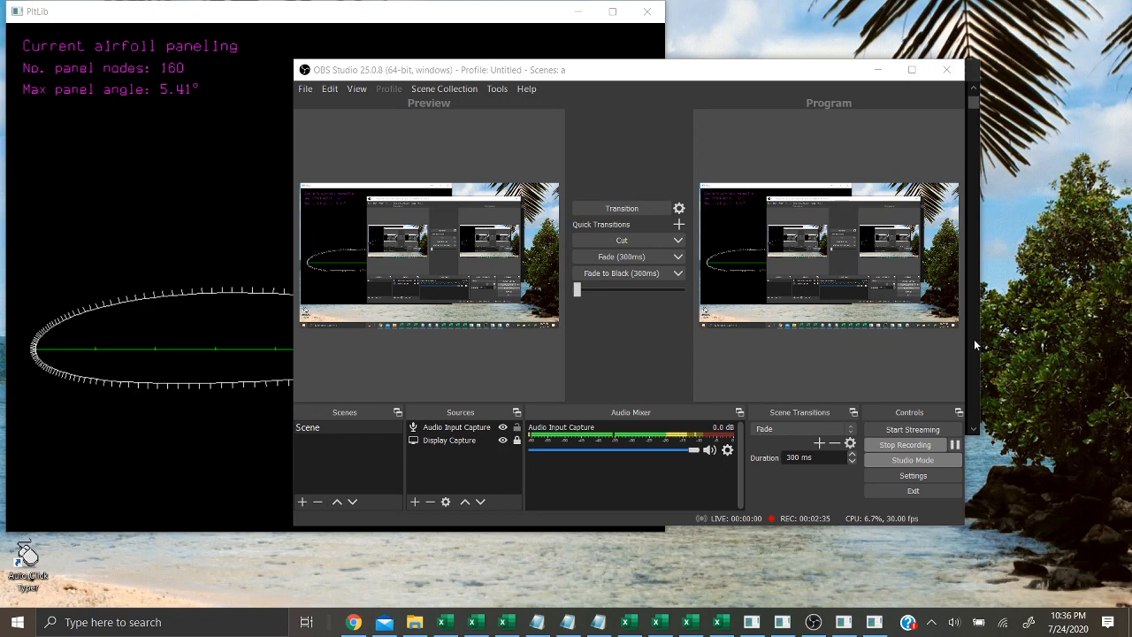
click(974, 339)
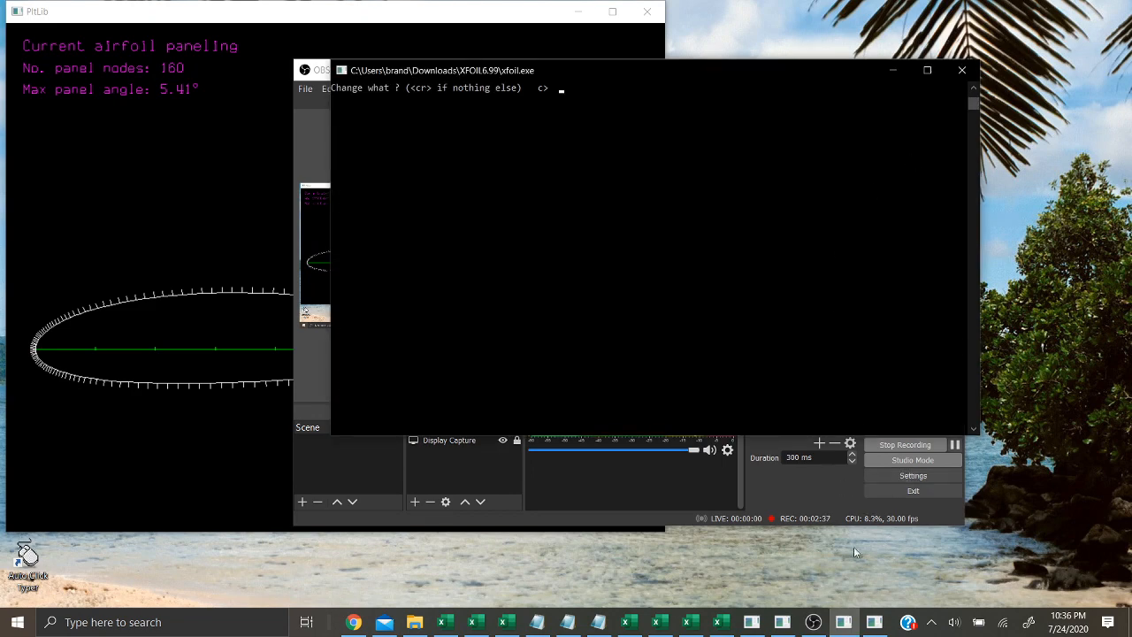
- Bring the XFOIL console to the front and set the number of panel nodes to 250
click(813, 622)
click(813, 622)
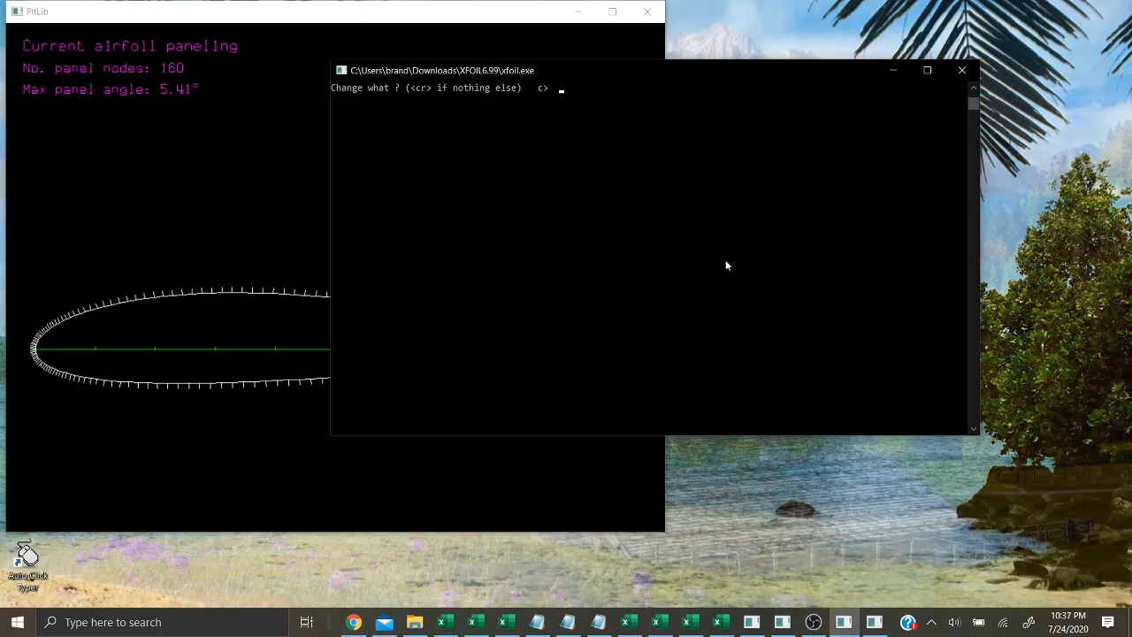
click(725, 259)
scroll(726, 259, up, 7)
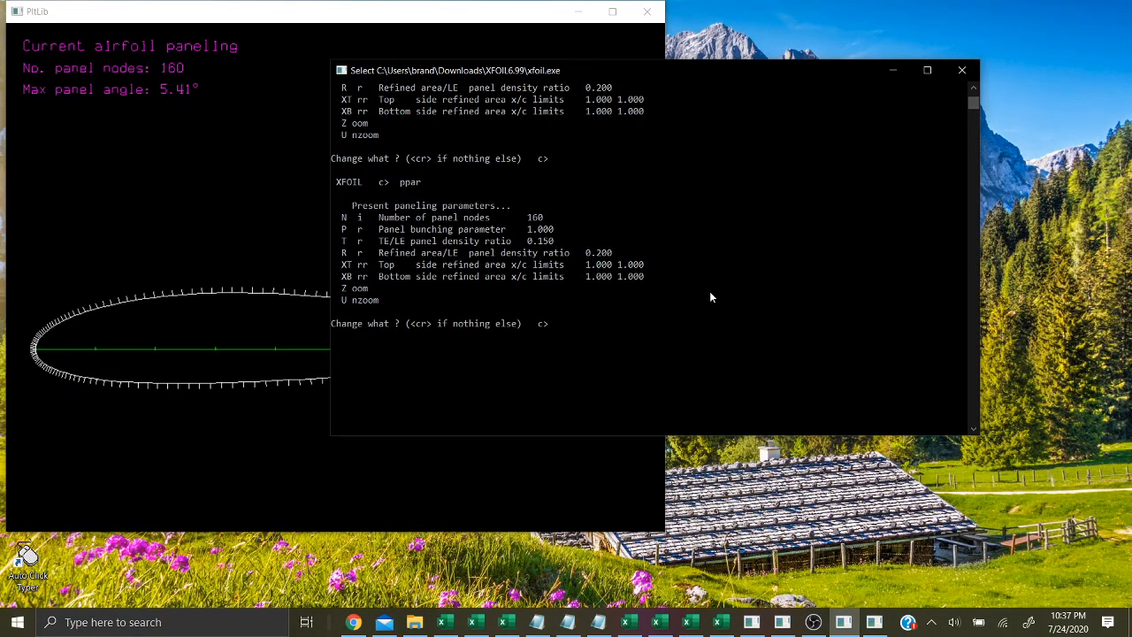
text(n)
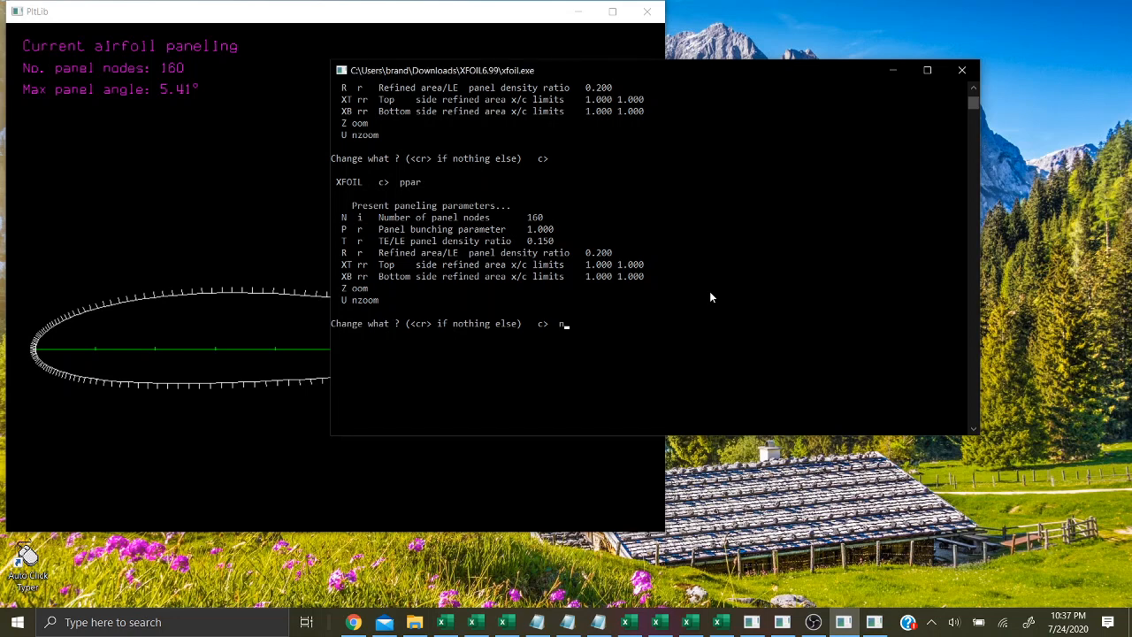
text( 250)
key(BackSpace)
key(BackSpace)
key(BackSpace)
key(BackSpace)
key(Return)
text(250)
key(Return)
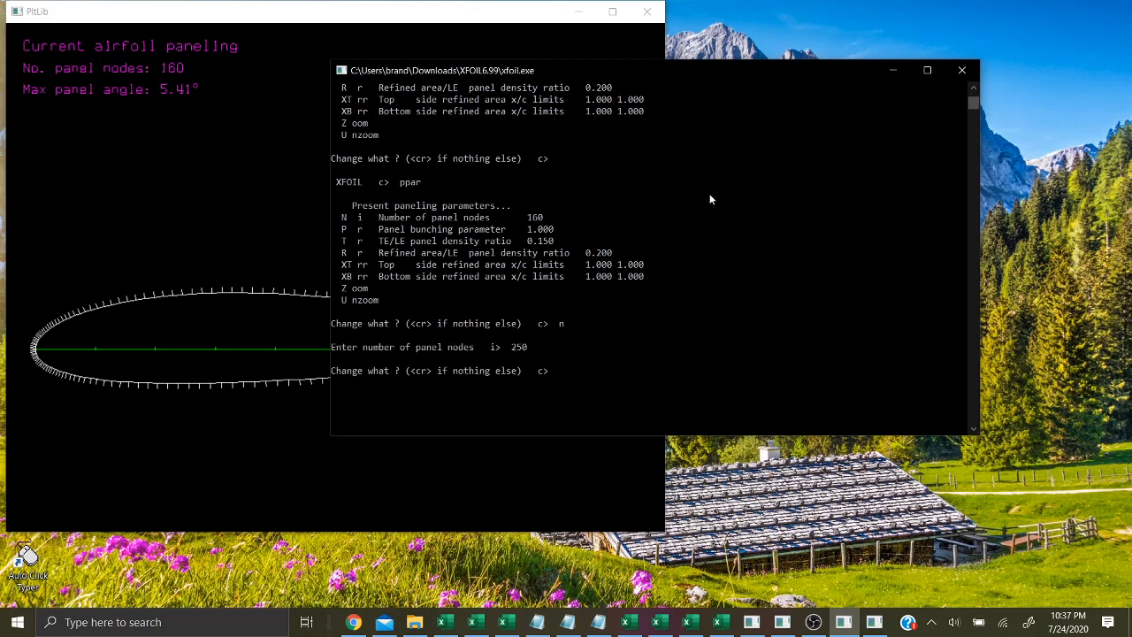
- Set the TE/LE panel density ratio to 1 and apply the new paneling to the airfoil
key(Return)
text(1)
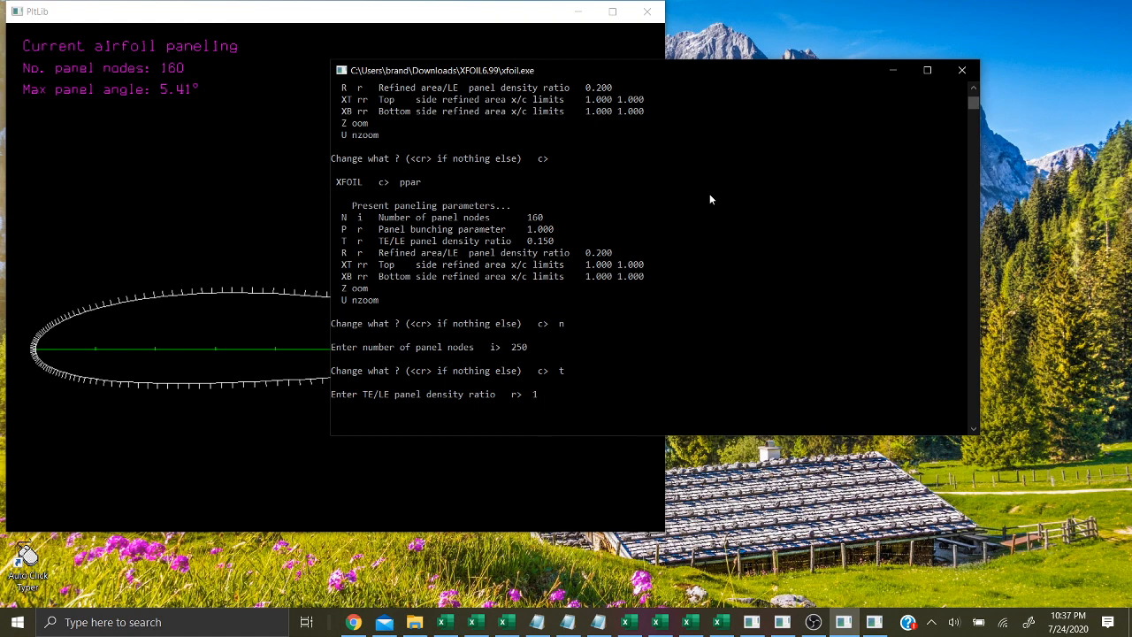
key(Return)
key(Return)
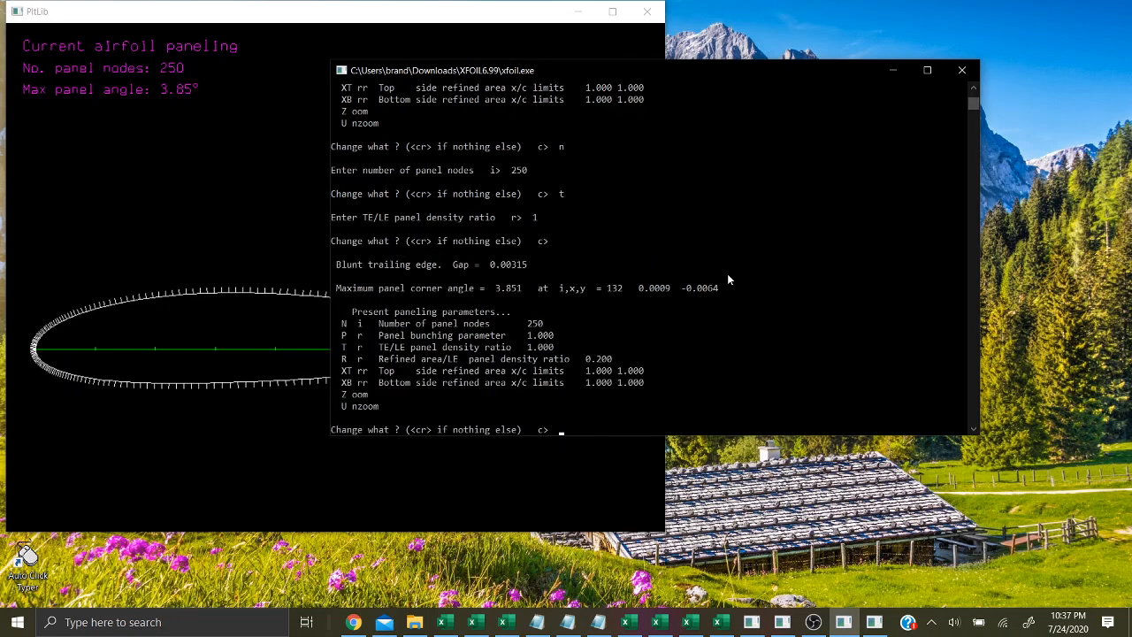
- Try to run the oper and visc commands from the paneling parameters prompt
text(oper)
key(Return)
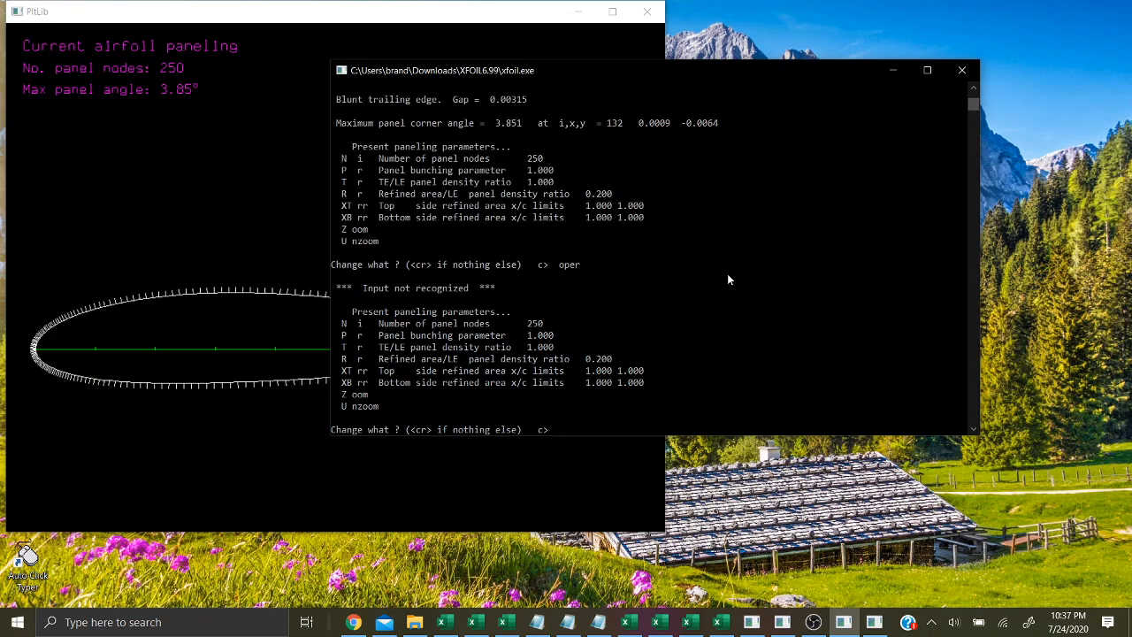
drag(682, 80, 775, 74)
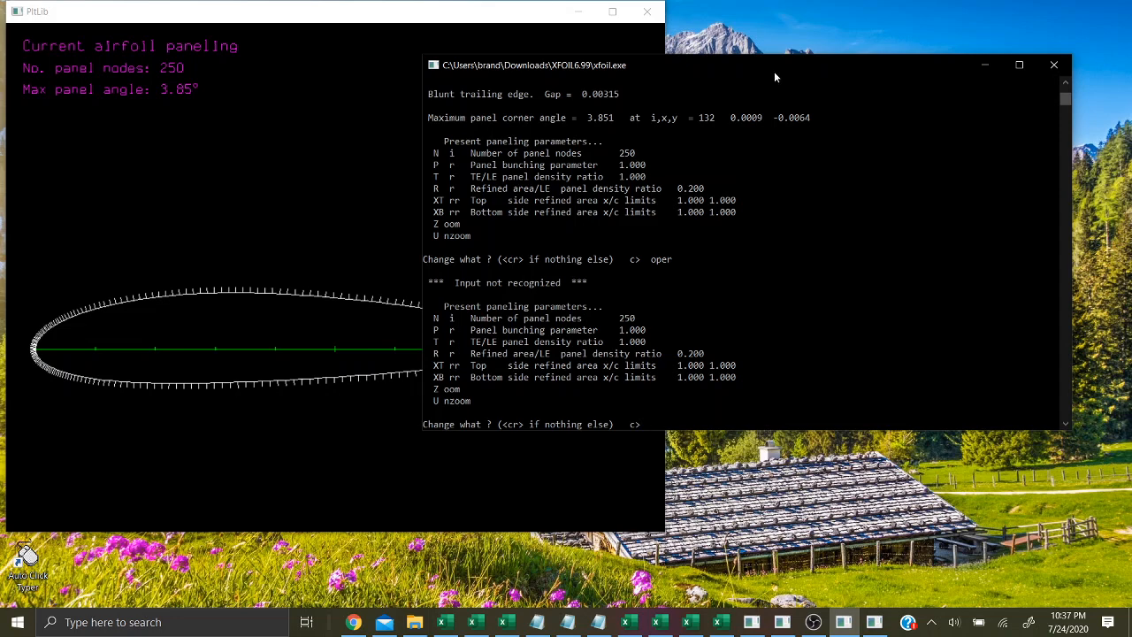
text(visc)
key(Return)
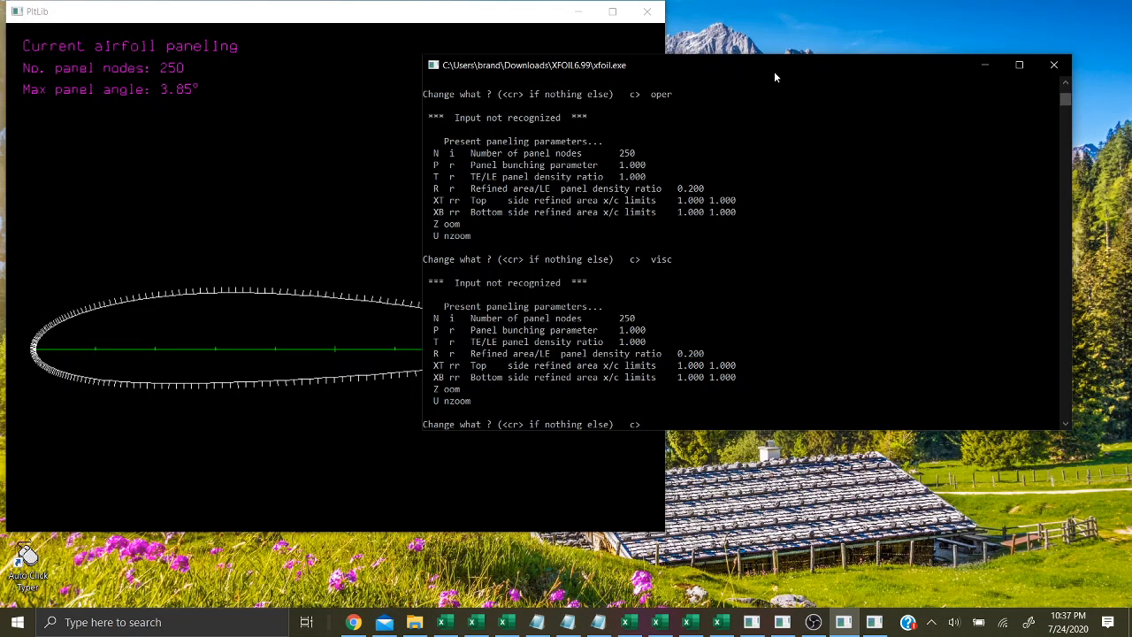
text(oper)
key(Return)
- Leave the paneling parameters and enter the operating routine with oper
key(Return)
key(Return)
text(oper)
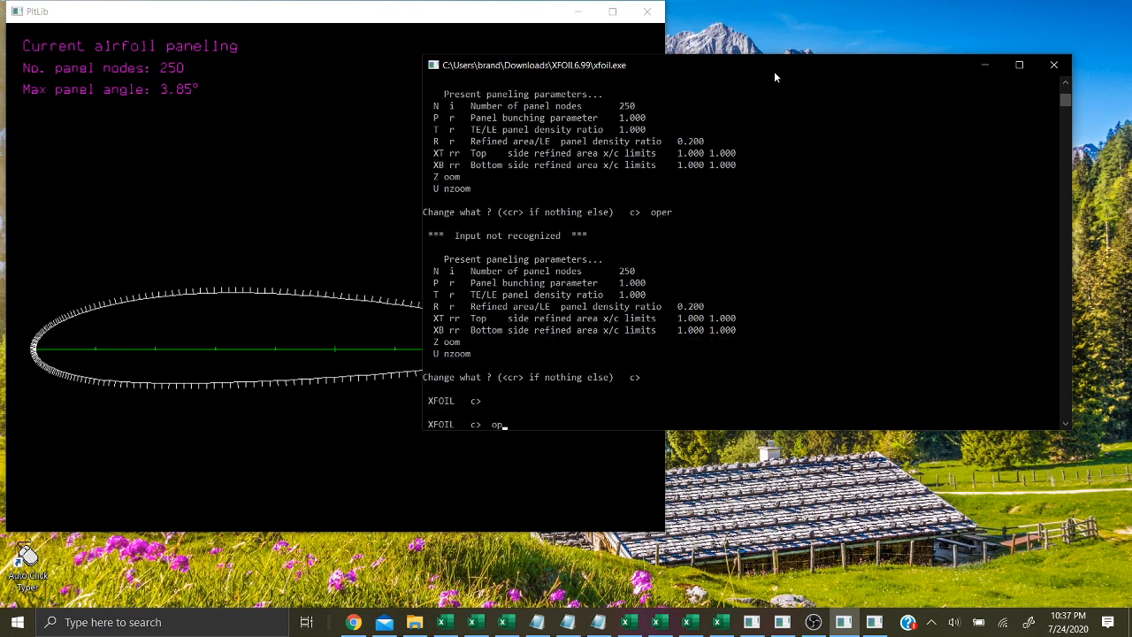
key(Return)
- Switch to viscous analysis with visc at a Reynolds number of 3000000
text(visc)
key(Return)
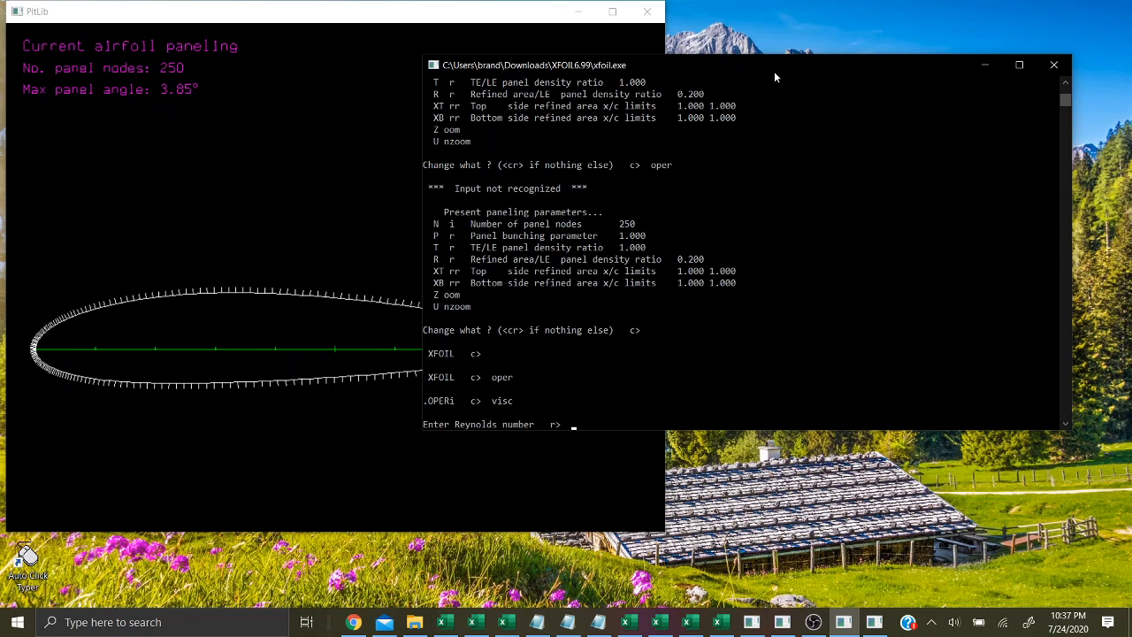
text(300)
text(0000)
key(Return)
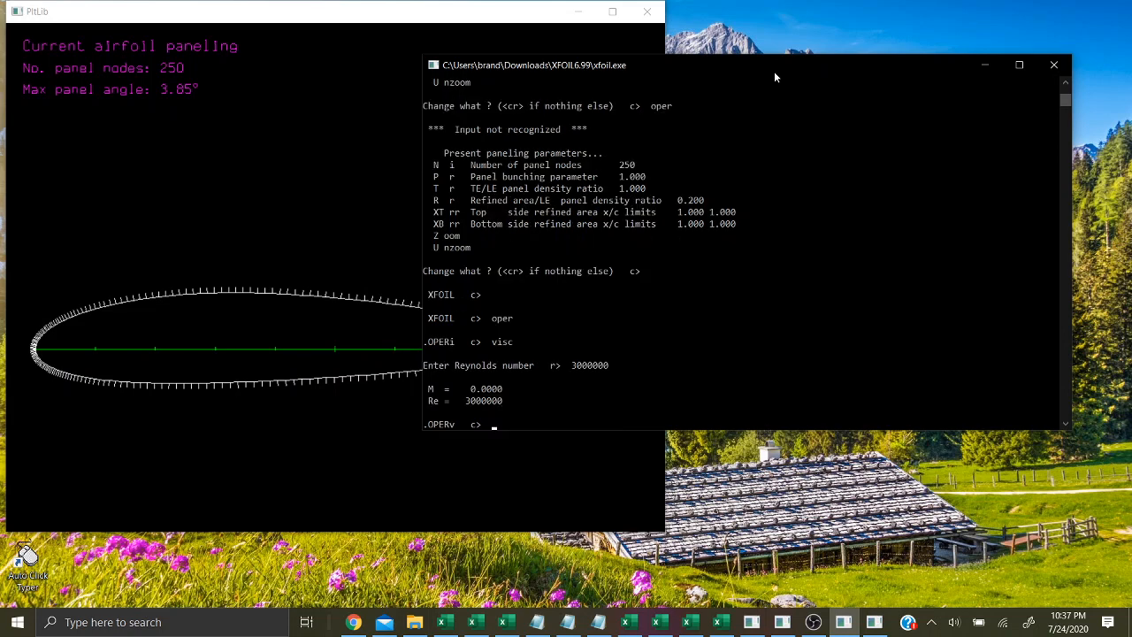
- Set the viscous solution's iteration limit to 100 with the iter command
text(iter)
key(Return)
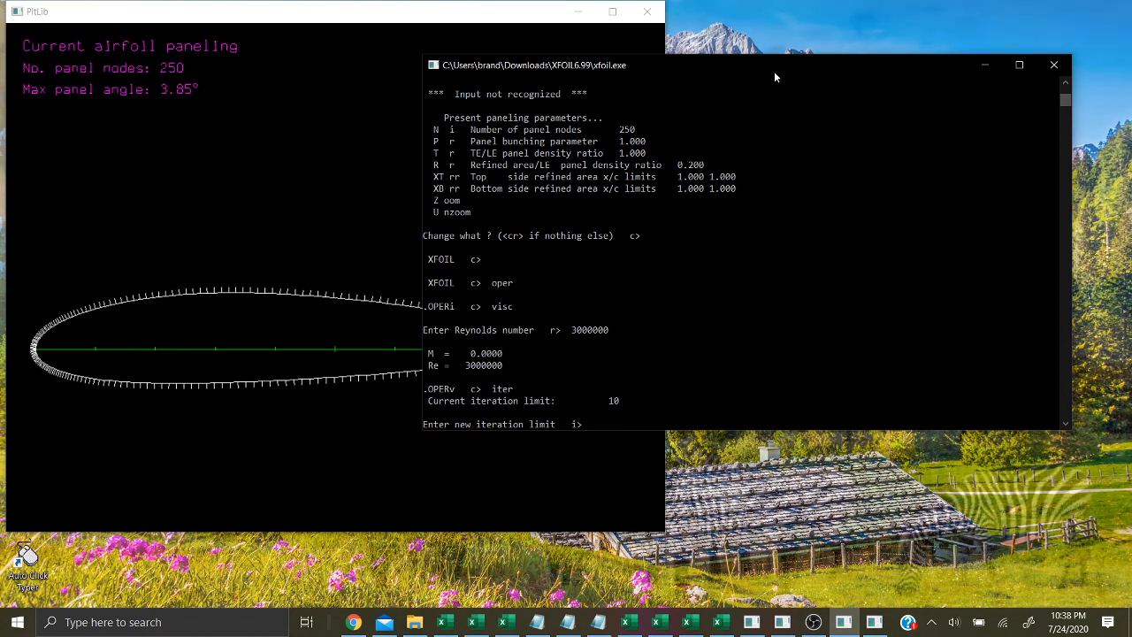
text(100)
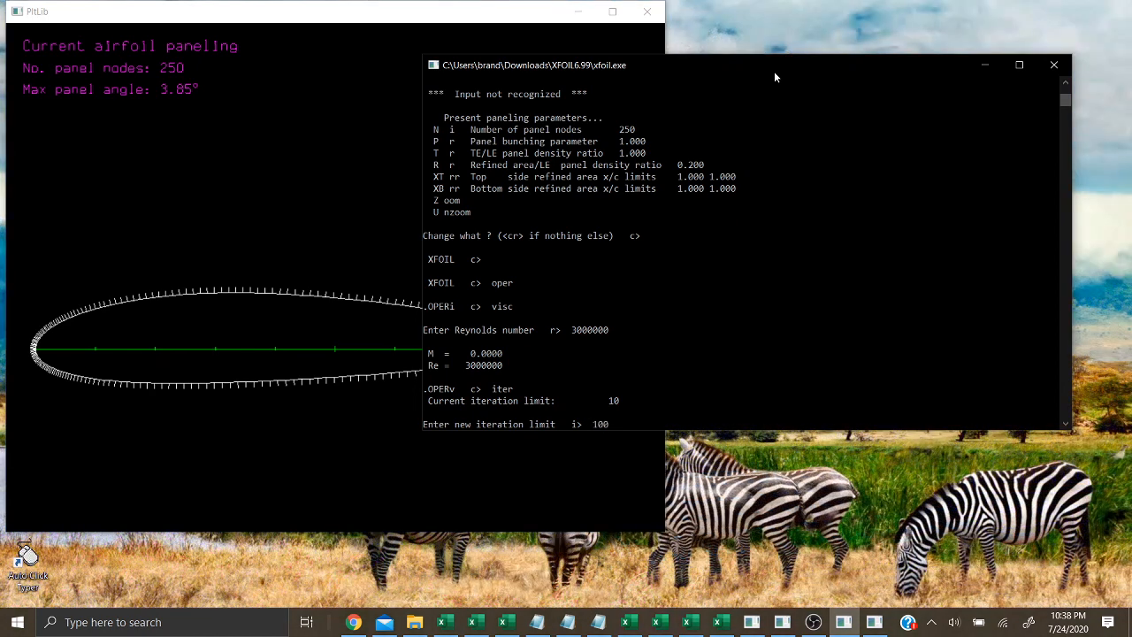
key(Return)
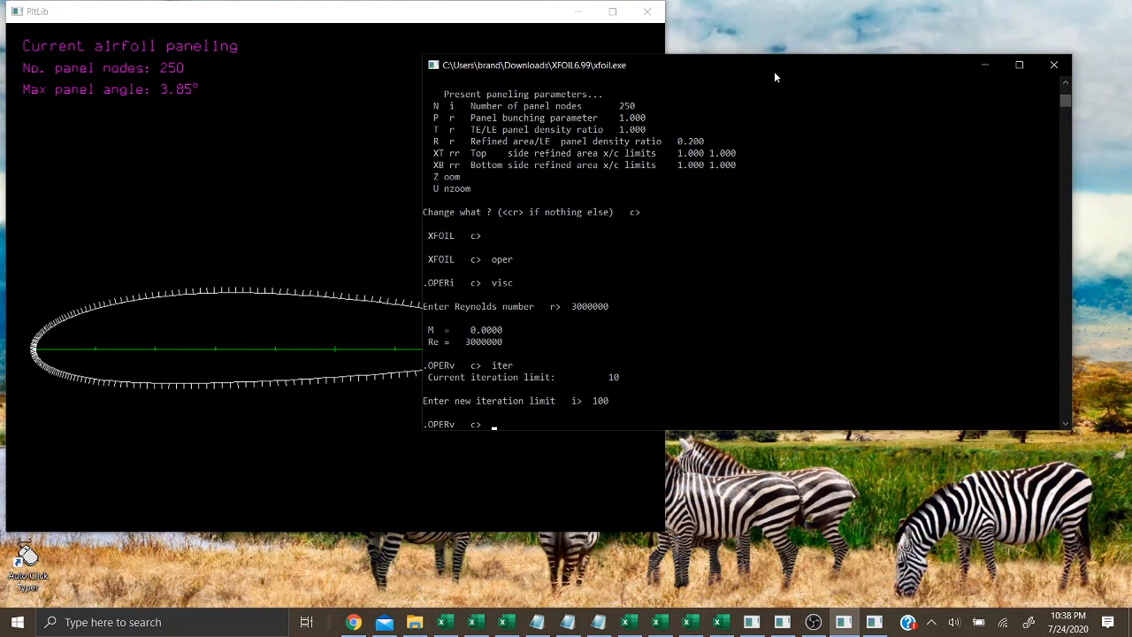
- Look at the full airfoil plot, return to the console and compute the airfoil at 0 degrees angle of attack with alfa
click(524, 13)
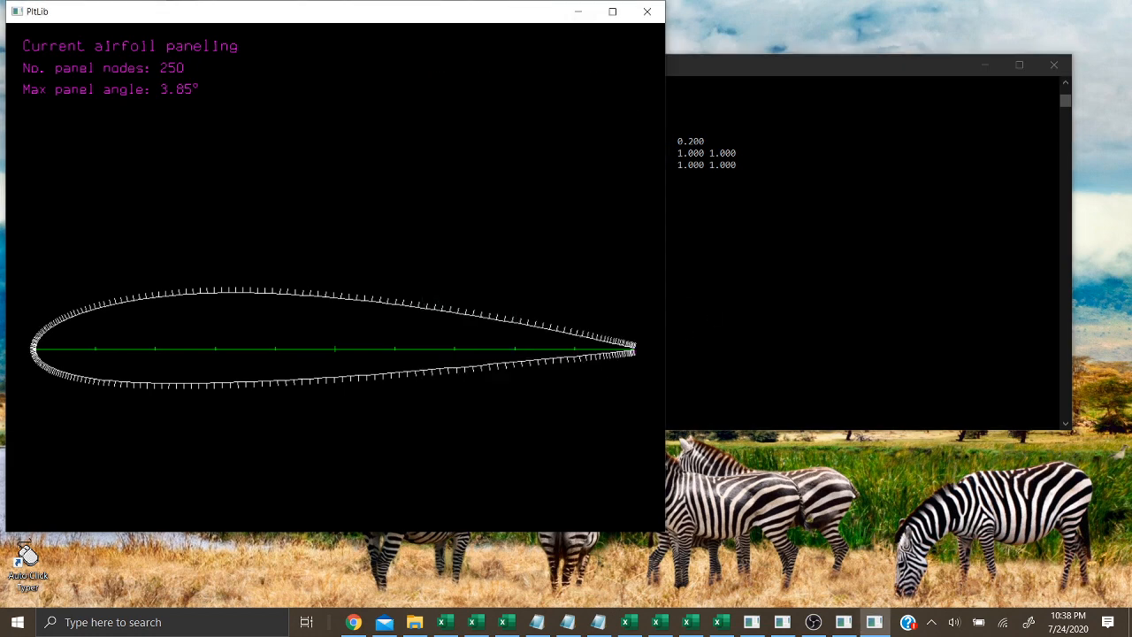
click(726, 279)
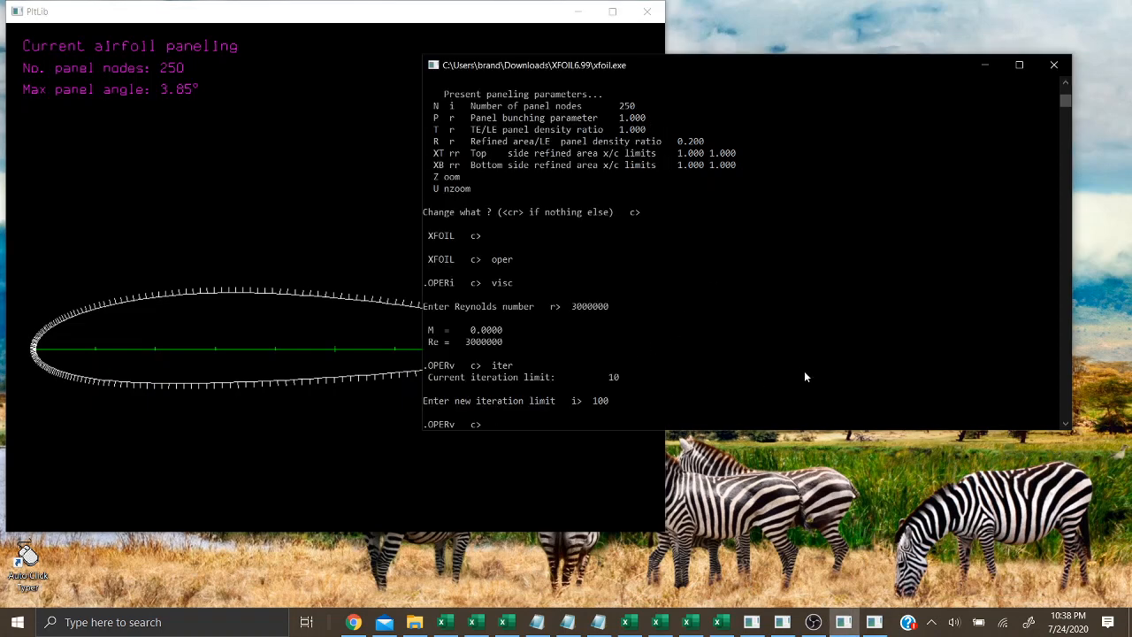
drag(763, 65, 800, 98)
text(alfa)
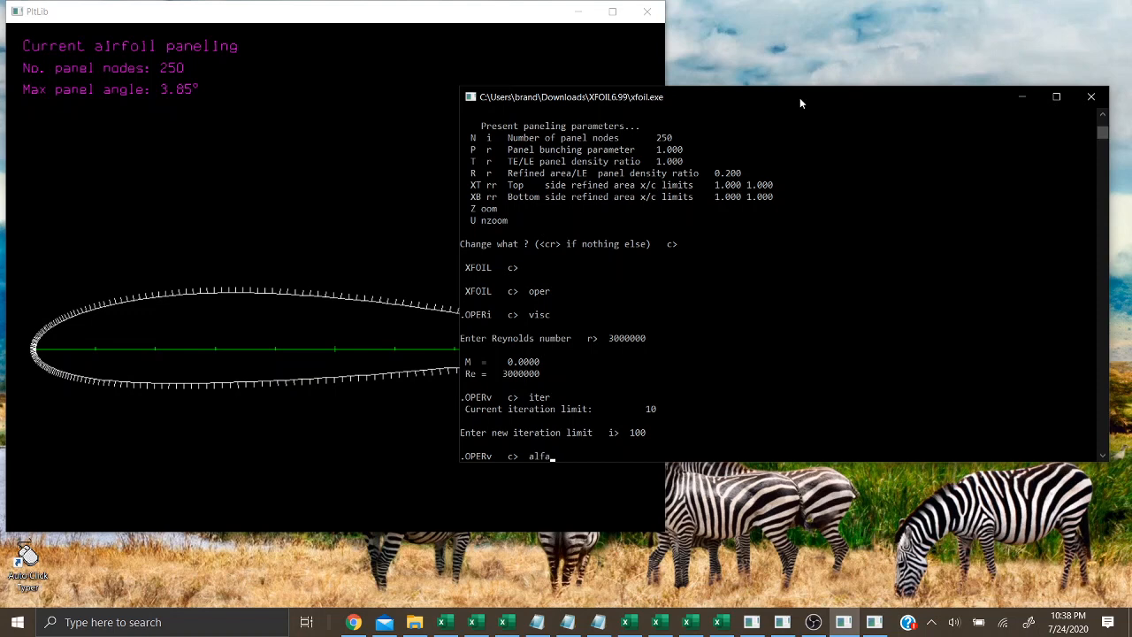
text( 0)
key(Return)
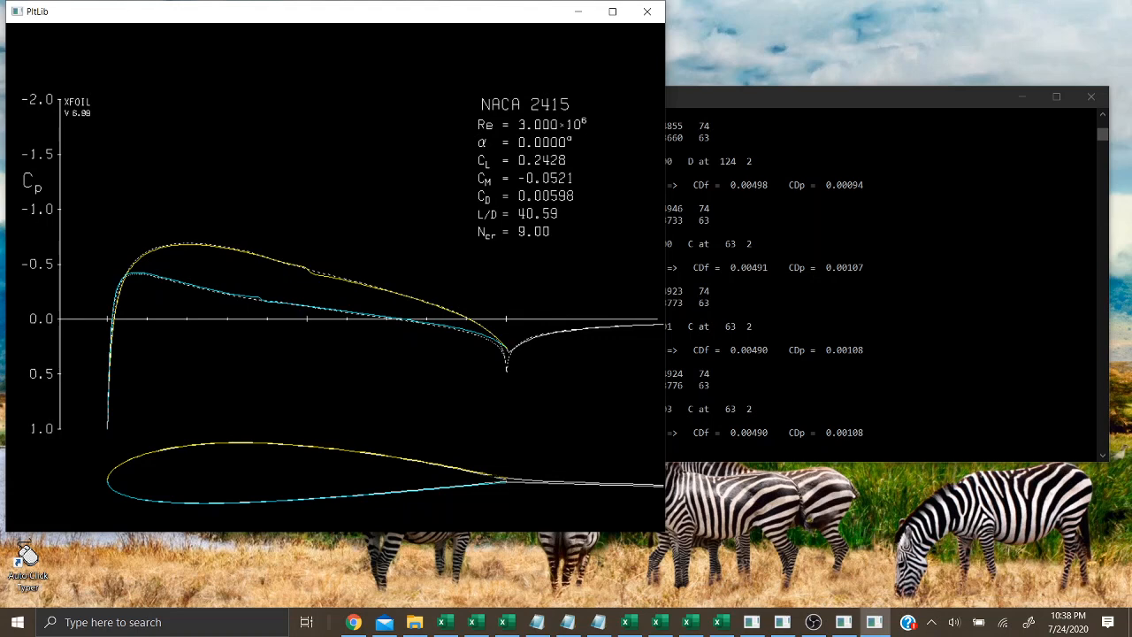
- Return to the console and compute the airfoil at 5 degrees angle of attack with alfa
click(922, 206)
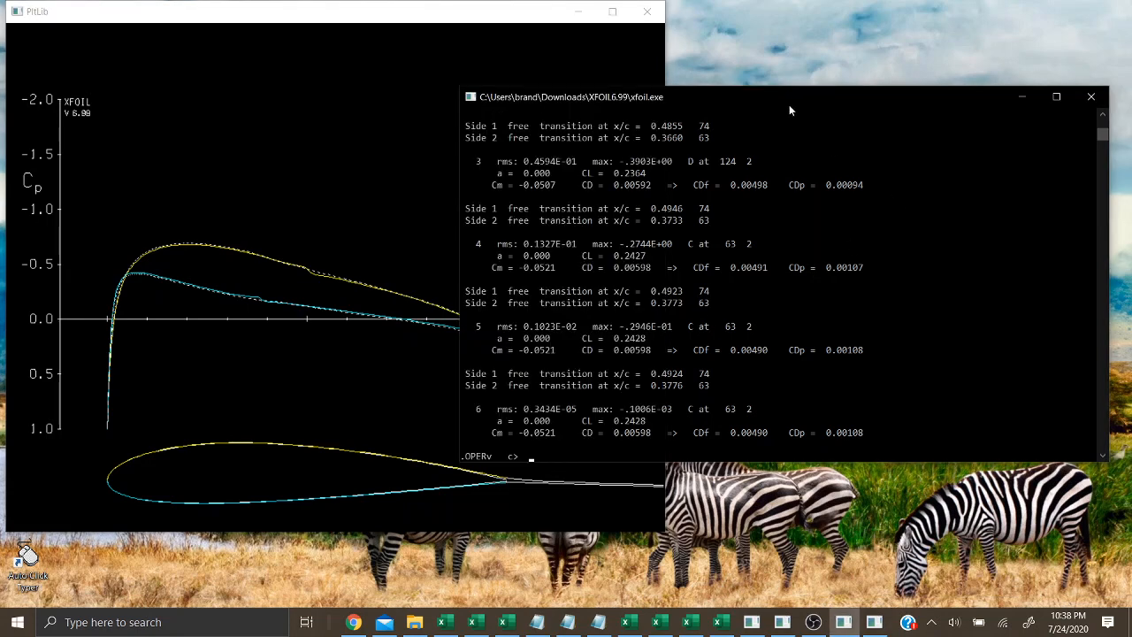
drag(789, 104, 771, 97)
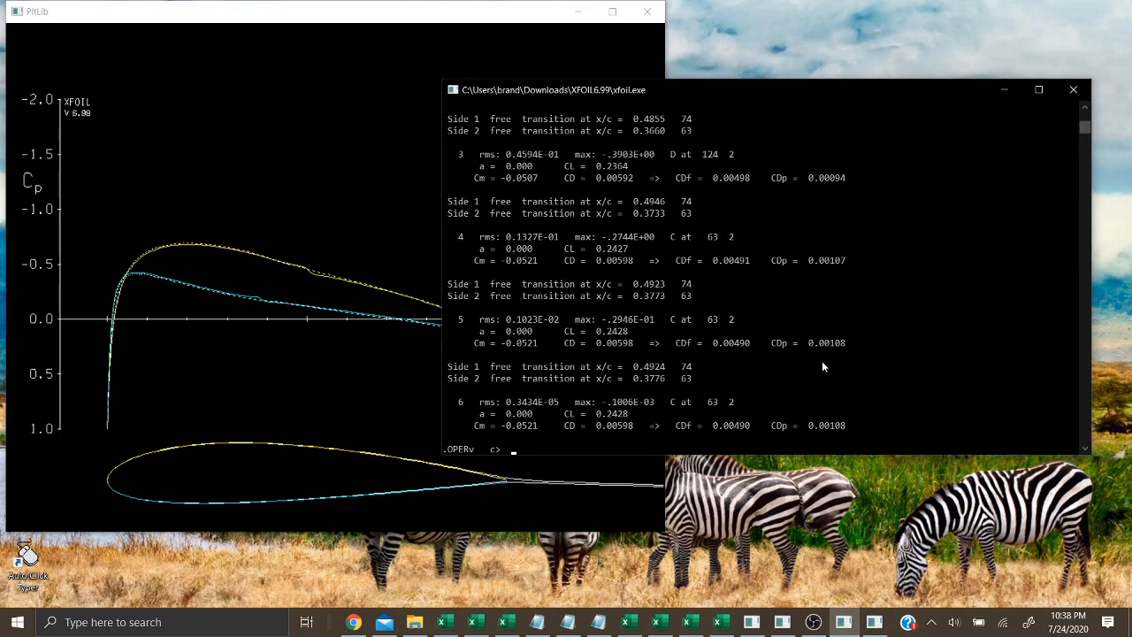
text(alfa 5)
key(Return)
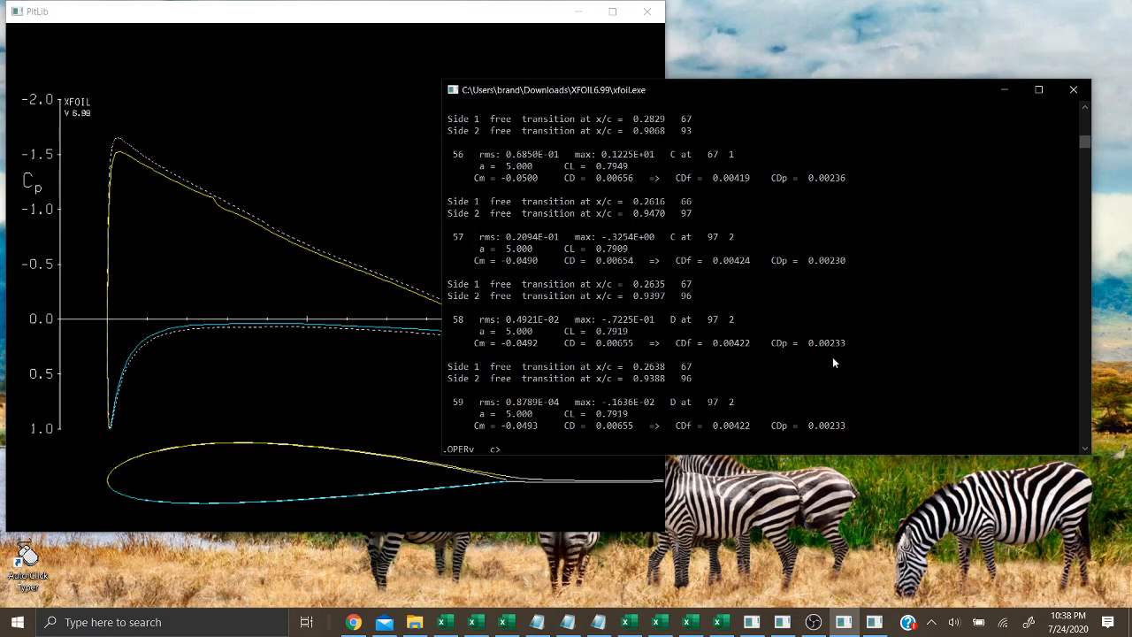
- Run an angle-of-attack sequence with aseq from -5 to 15 degrees in increments of 1 degree
text(aseq)
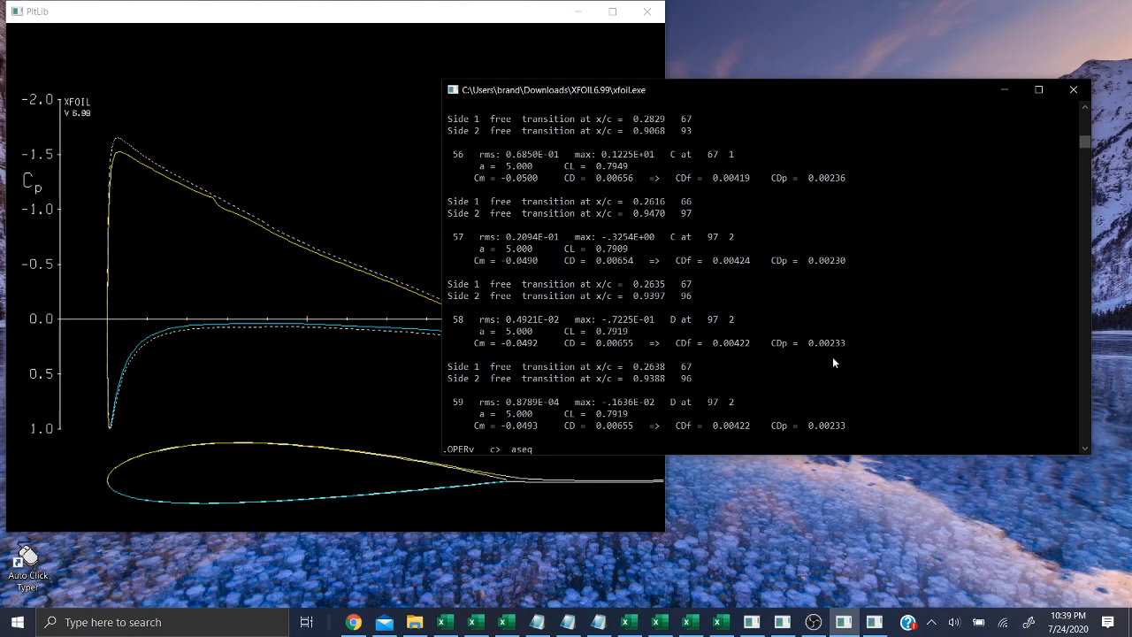
text(-5 15)
key(BackSpace)
key(BackSpace)
key(BackSpace)
key(BackSpace)
key(BackSpace)
key(BackSpace)
key(Return)
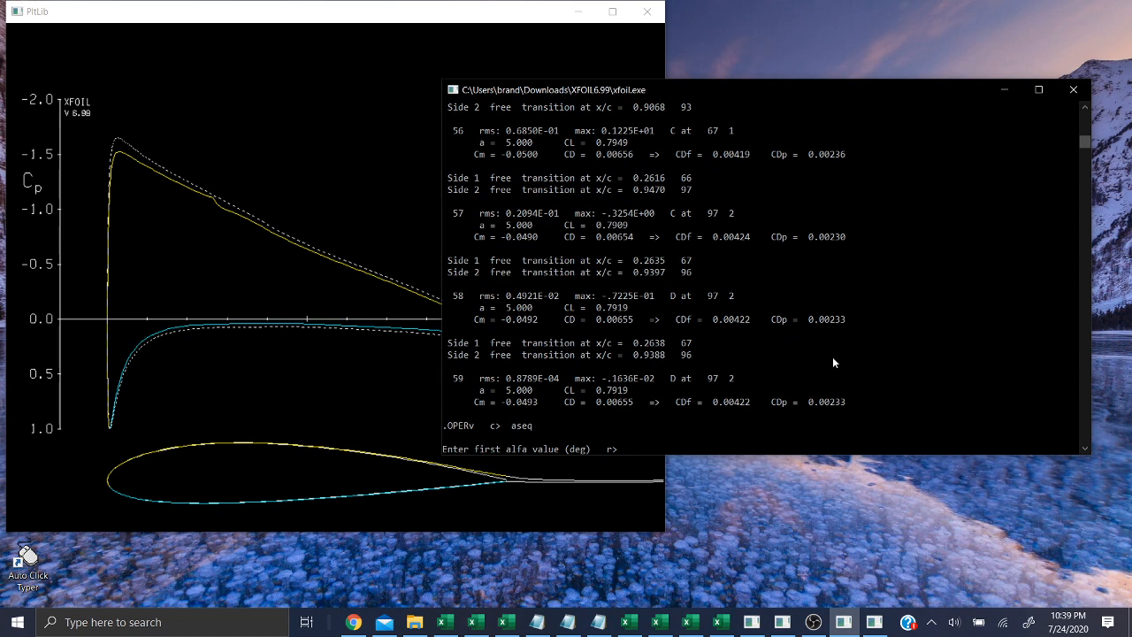
text(-1)
key(BackSpace)
text(5)
key(Return)
text(15)
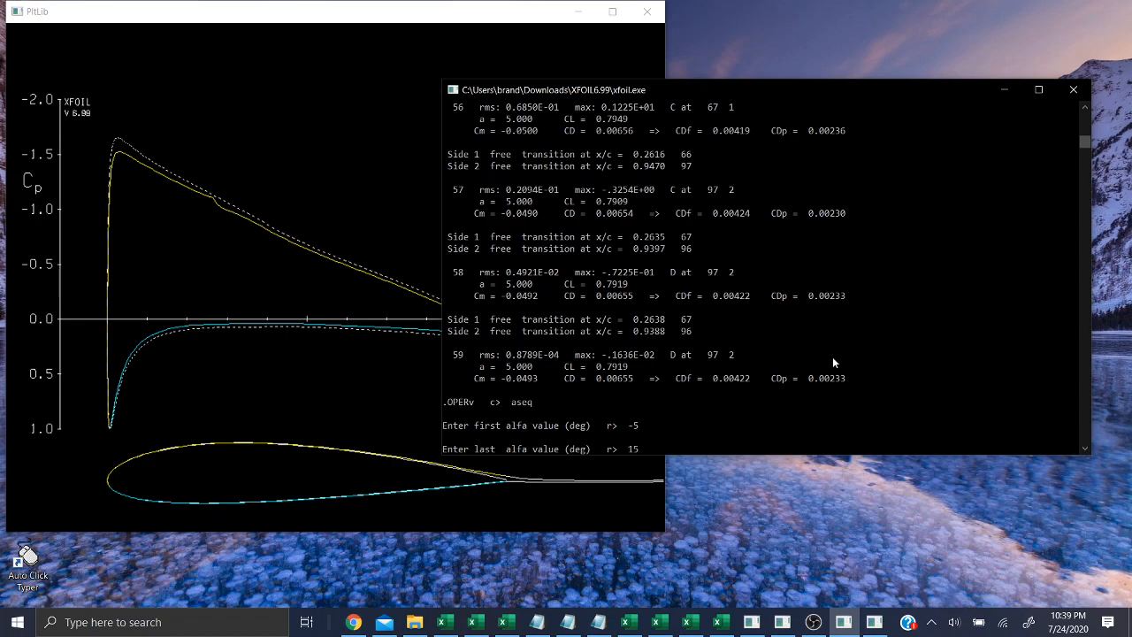
key(Return)
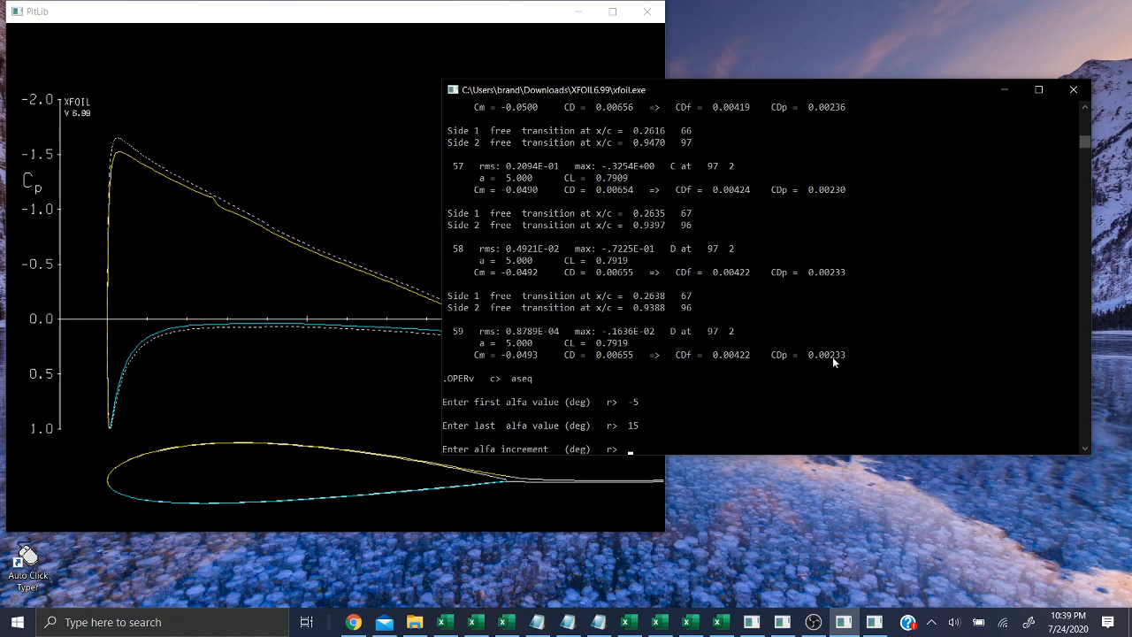
text(1)
key(Return)
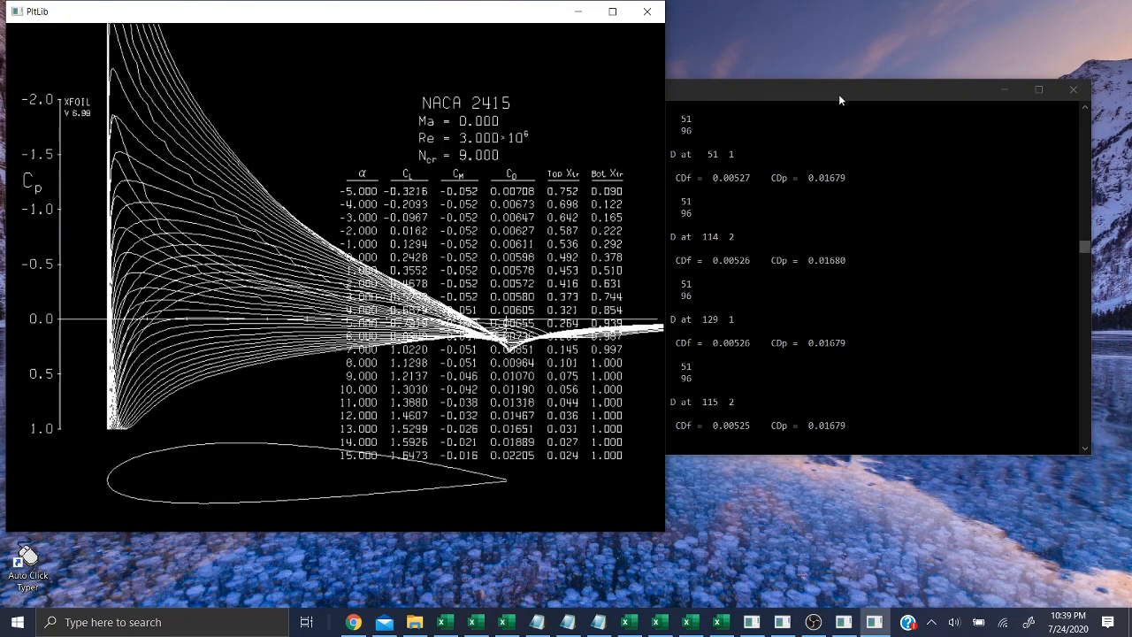
- Toggle the sequence plot to polars with seqp and rerun aseq from -5 to 15 degrees in 1-degree increments
click(838, 94)
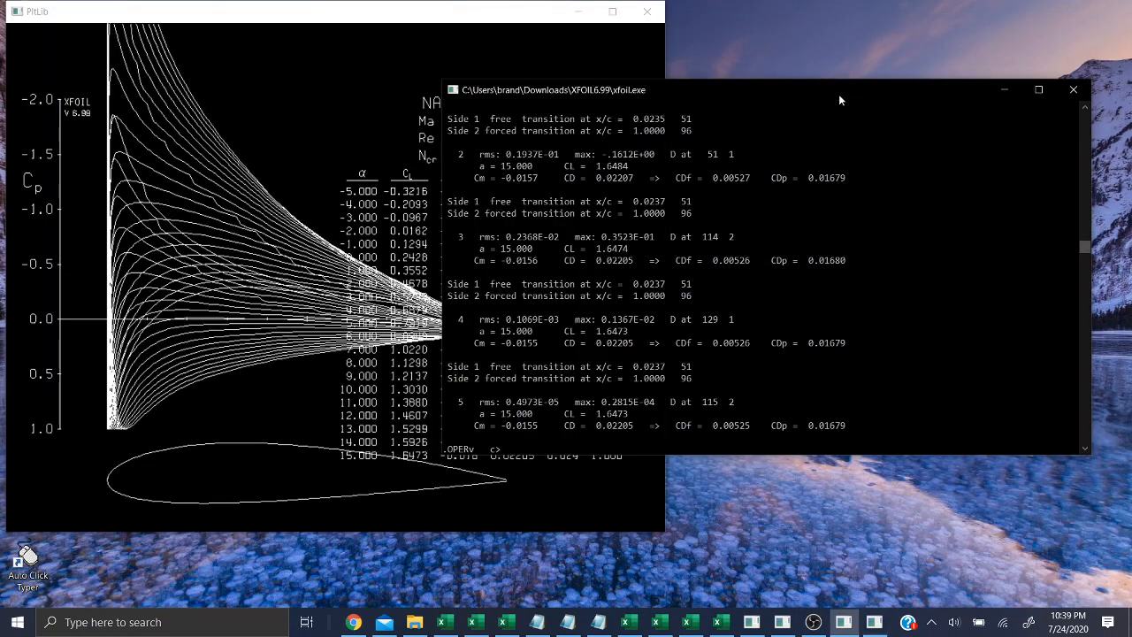
click(612, 482)
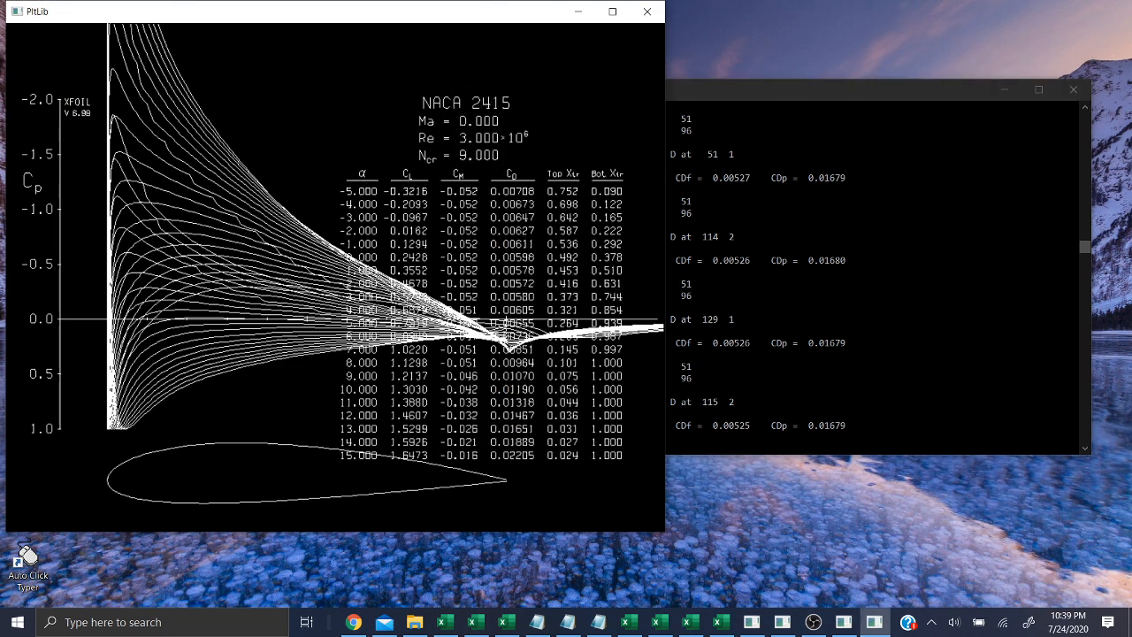
click(830, 347)
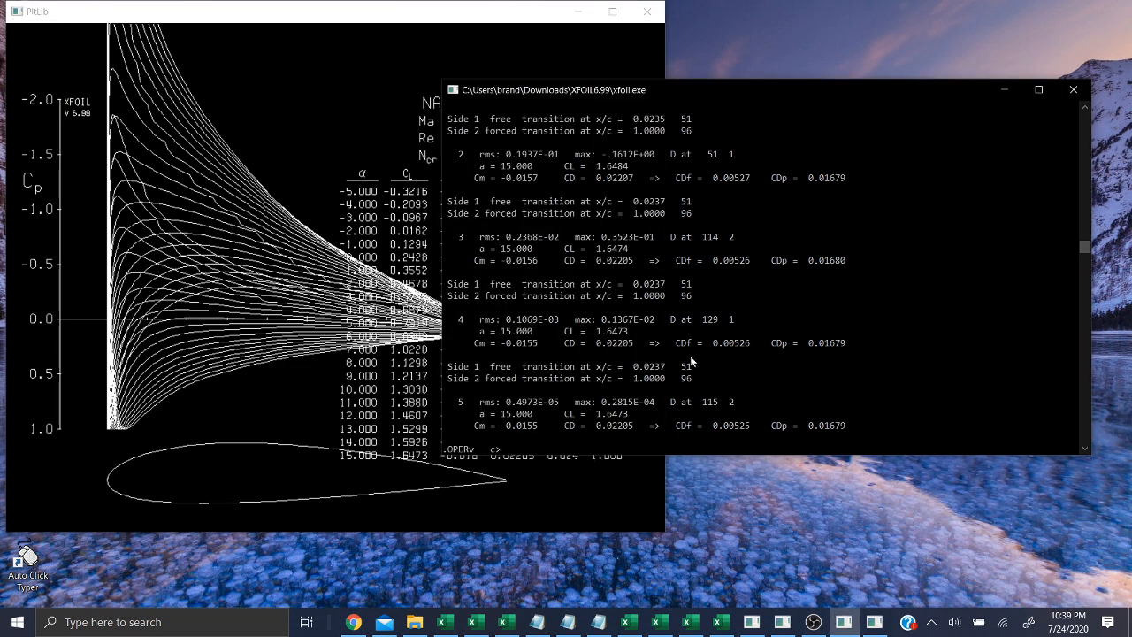
text(seqp)
key(Return)
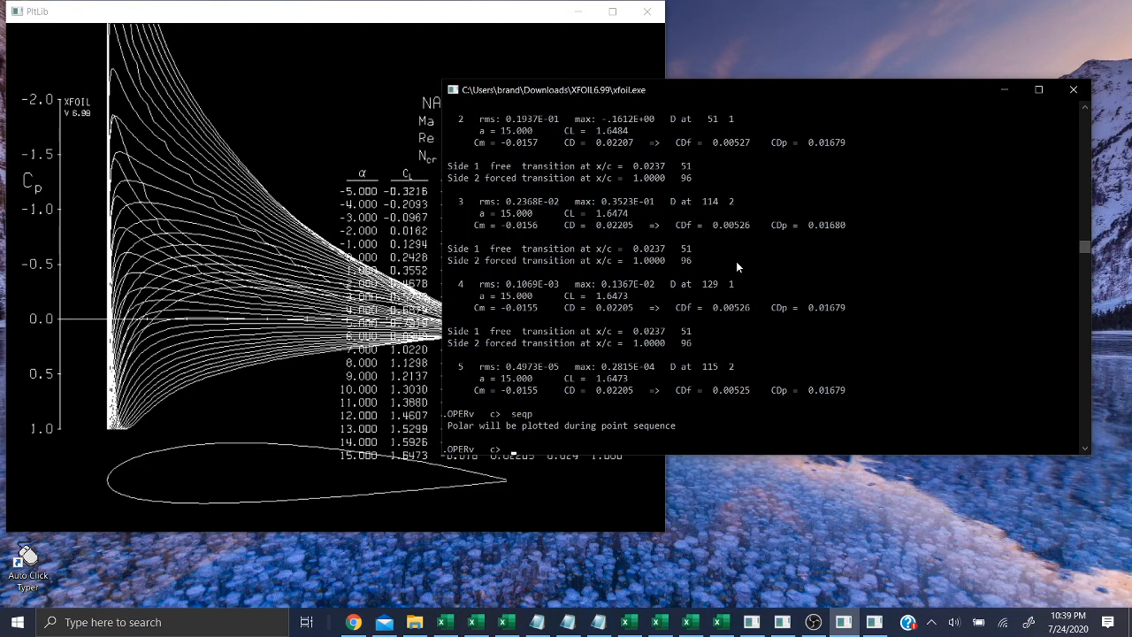
text(aseq -5 15 1)
key(Return)
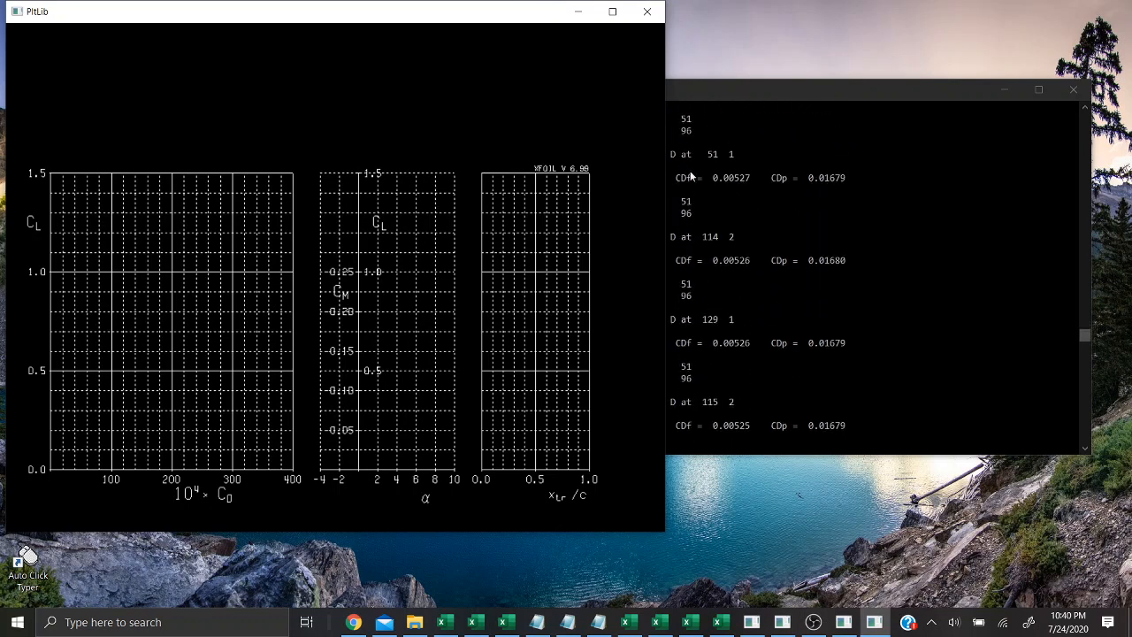
- Return to the XFOIL console and enable polar accumulation with pacc, using save file test and no dump file
click(749, 97)
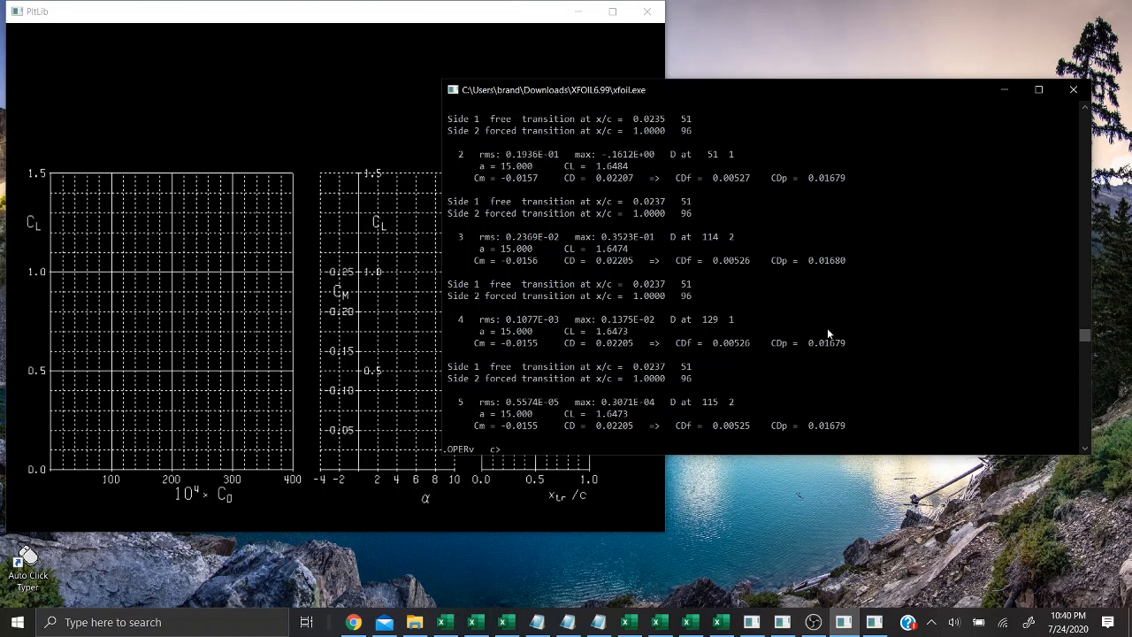
text(pacc)
key(Return)
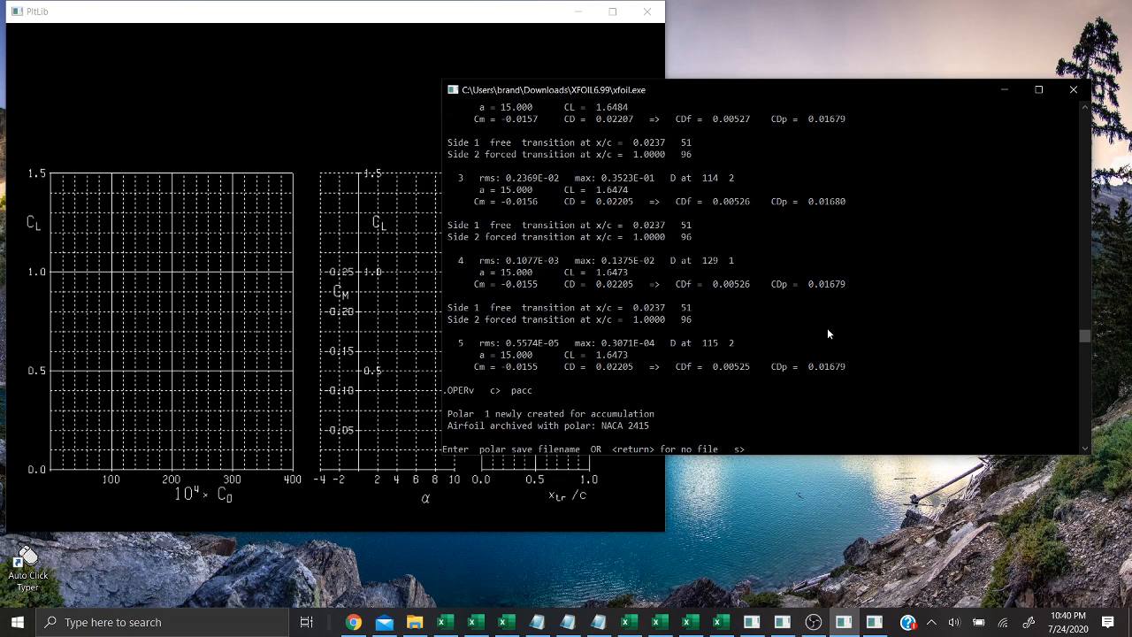
text(test)
key(Return)
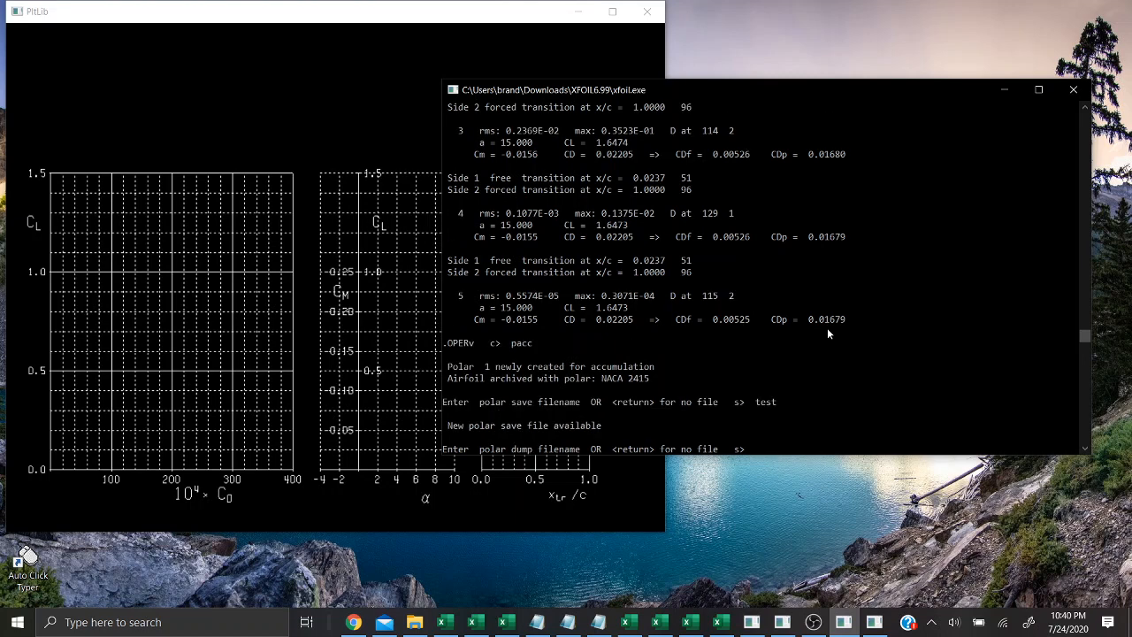
key(Return)
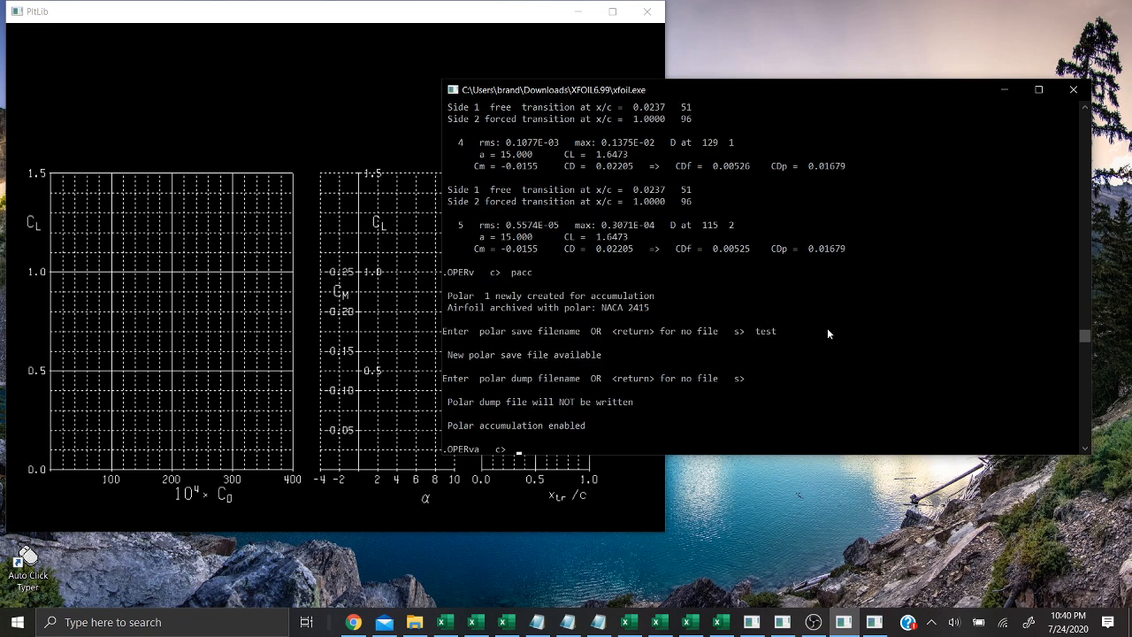
- Run aseq from -5 to 15 degrees in 1-degree increments, and disable polar accumulation with pacc
text(aseq -5 15 1)
key(Return)
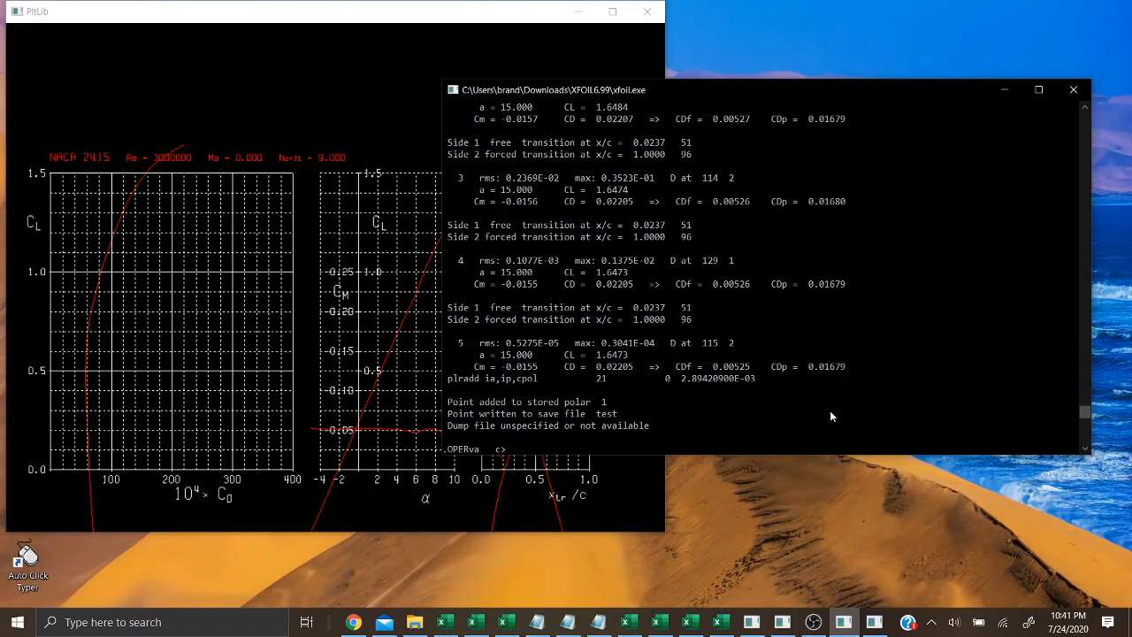
text(pacc)
key(Return)
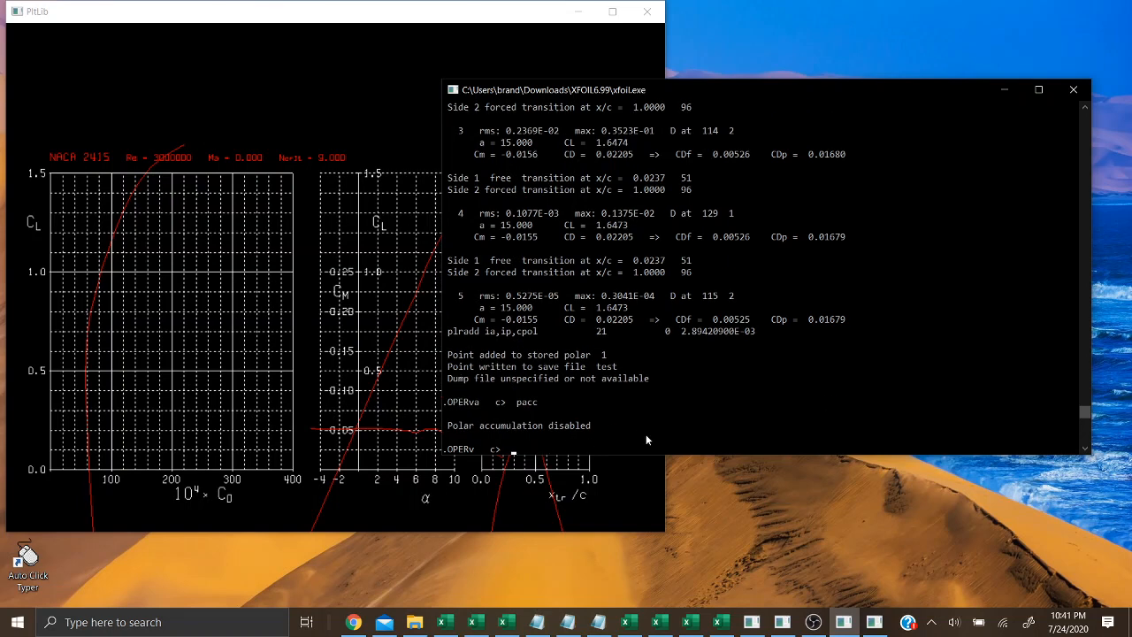
- Switch to Excel and launch a new window of it
click(721, 623)
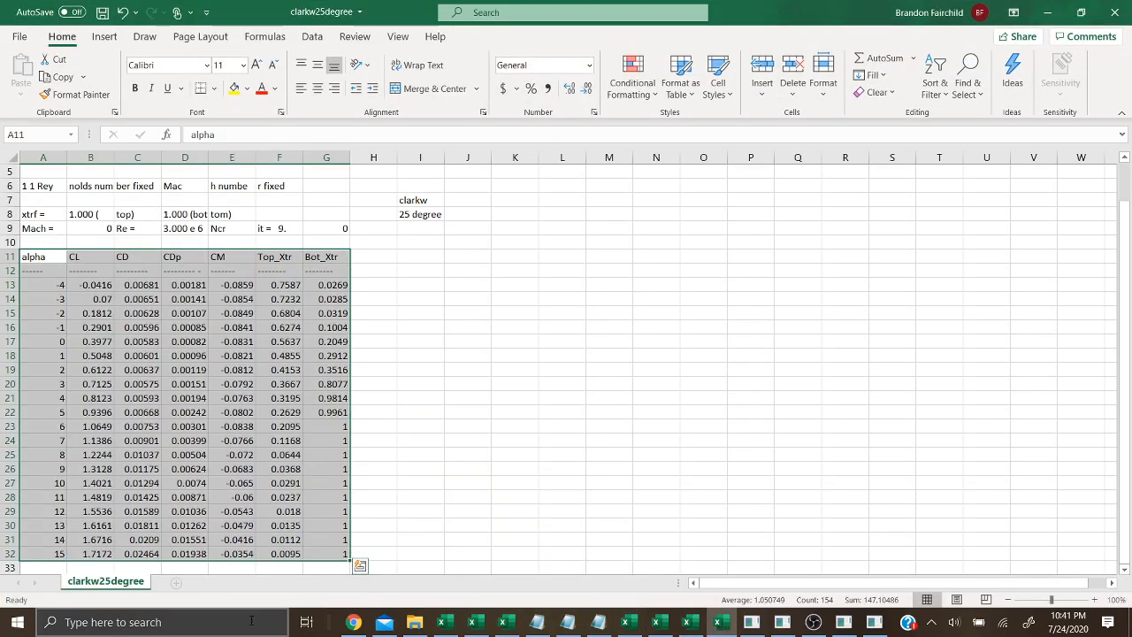
click(123, 626)
text(excel)
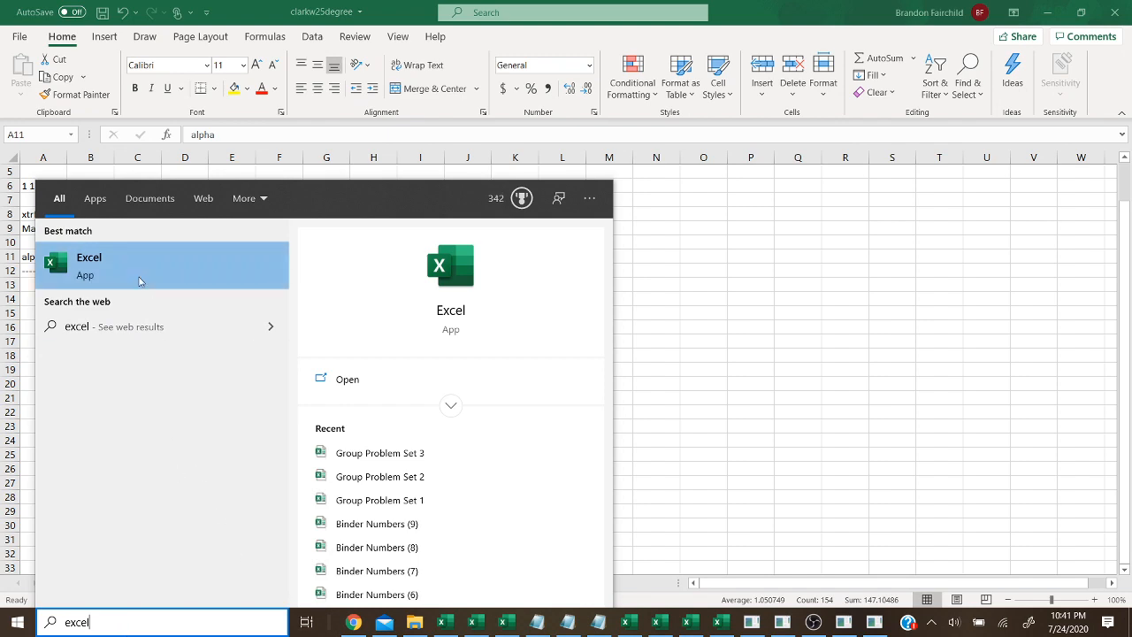
click(139, 282)
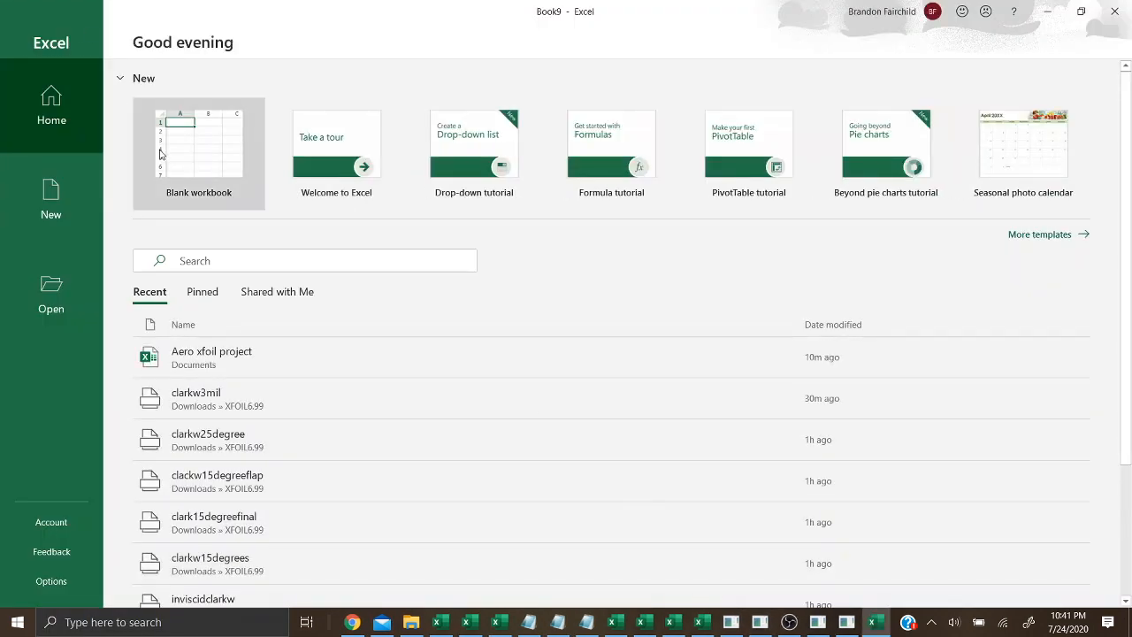
- Browse for a file to open in the XFOIL6.99 folder inside Downloads
click(77, 278)
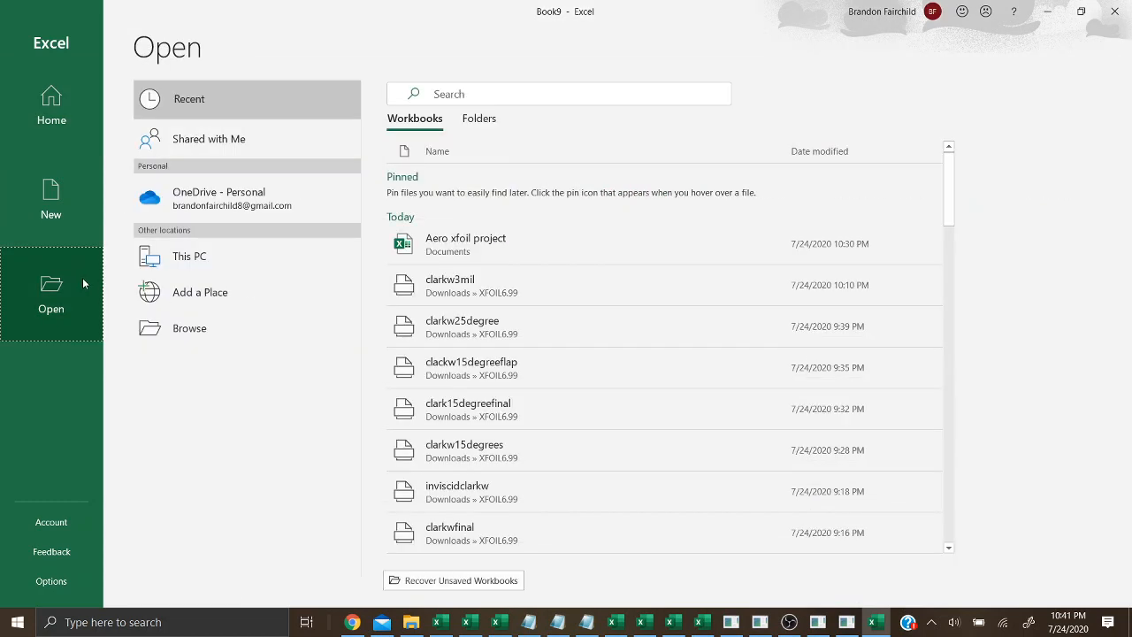
click(187, 324)
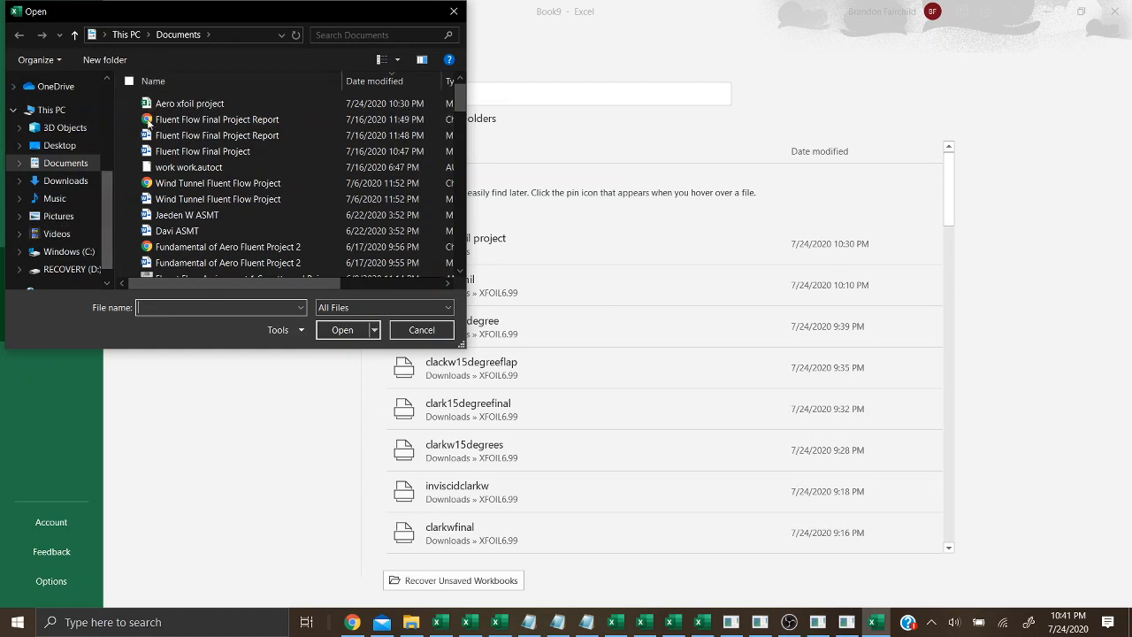
scroll(110, 186, up, 1)
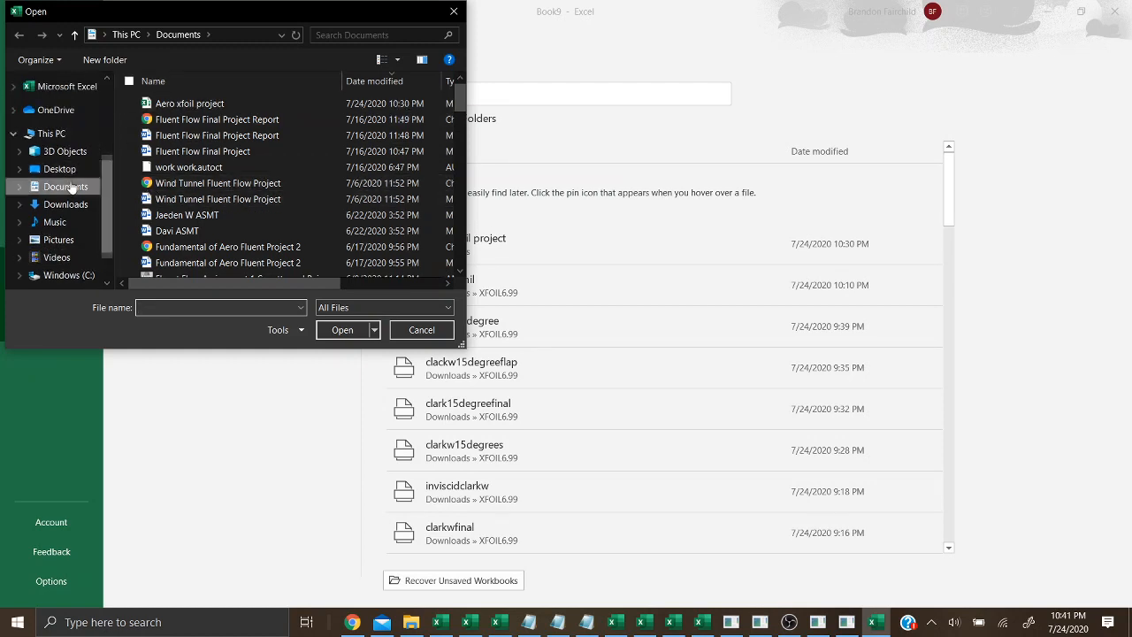
click(66, 204)
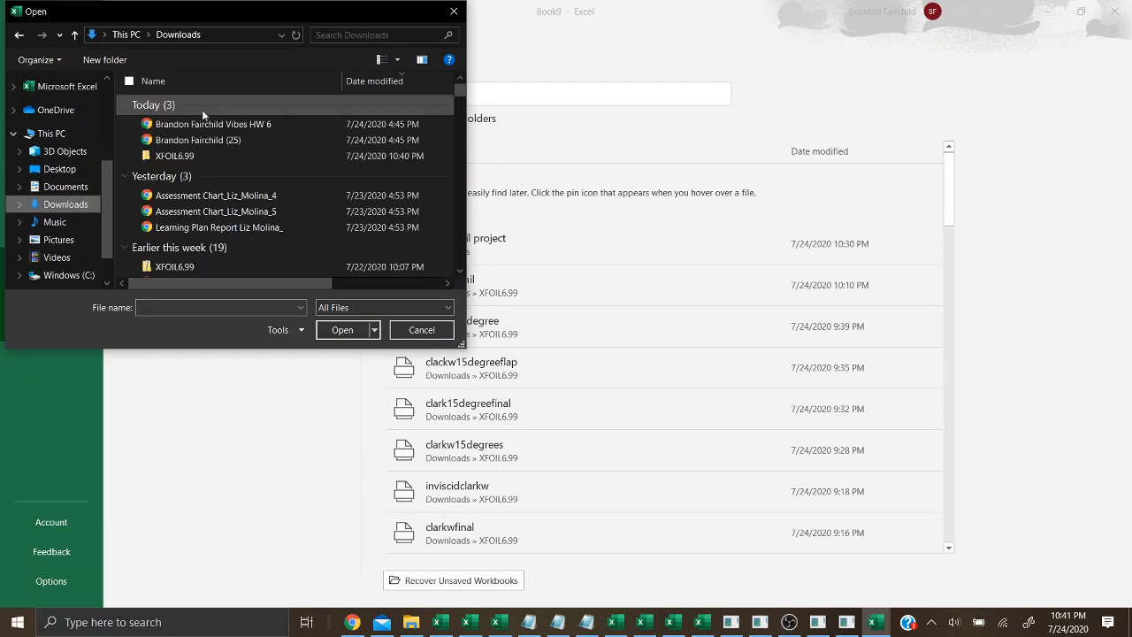
double_click(197, 155)
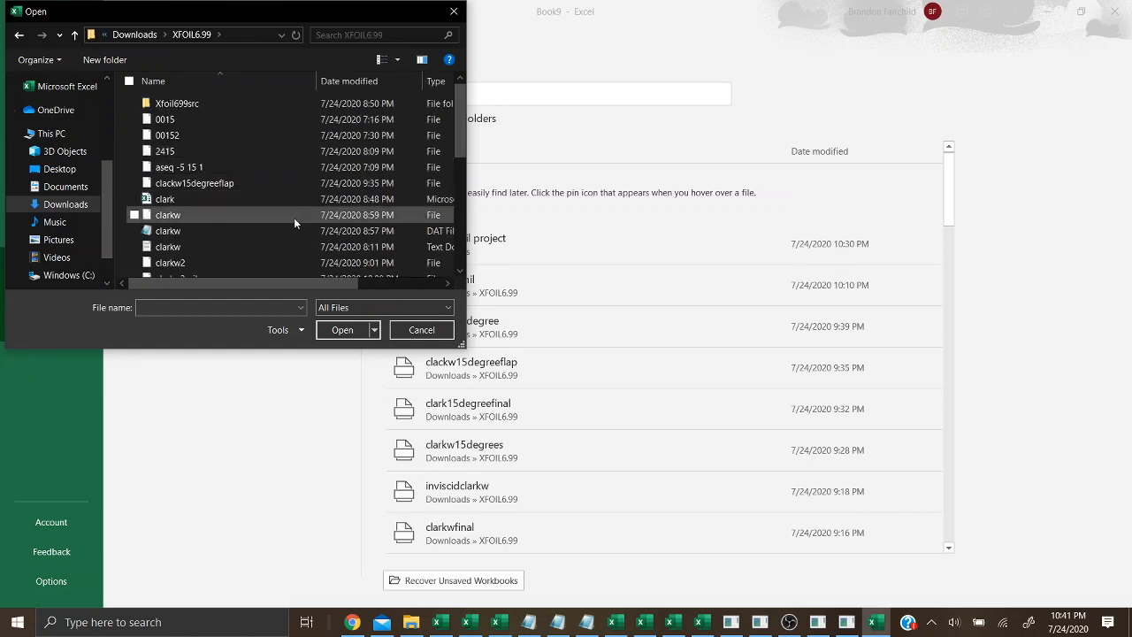
- Keep all file types listed and open the saved polar file test
scroll(292, 199, down, 3)
scroll(333, 236, down, 2)
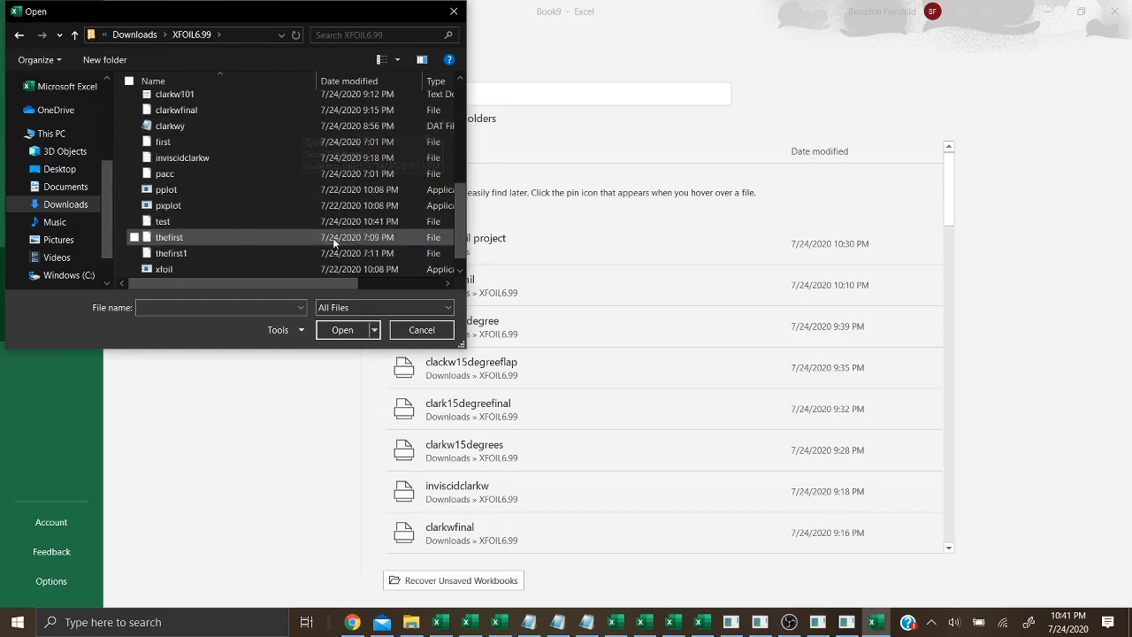
click(417, 306)
click(418, 306)
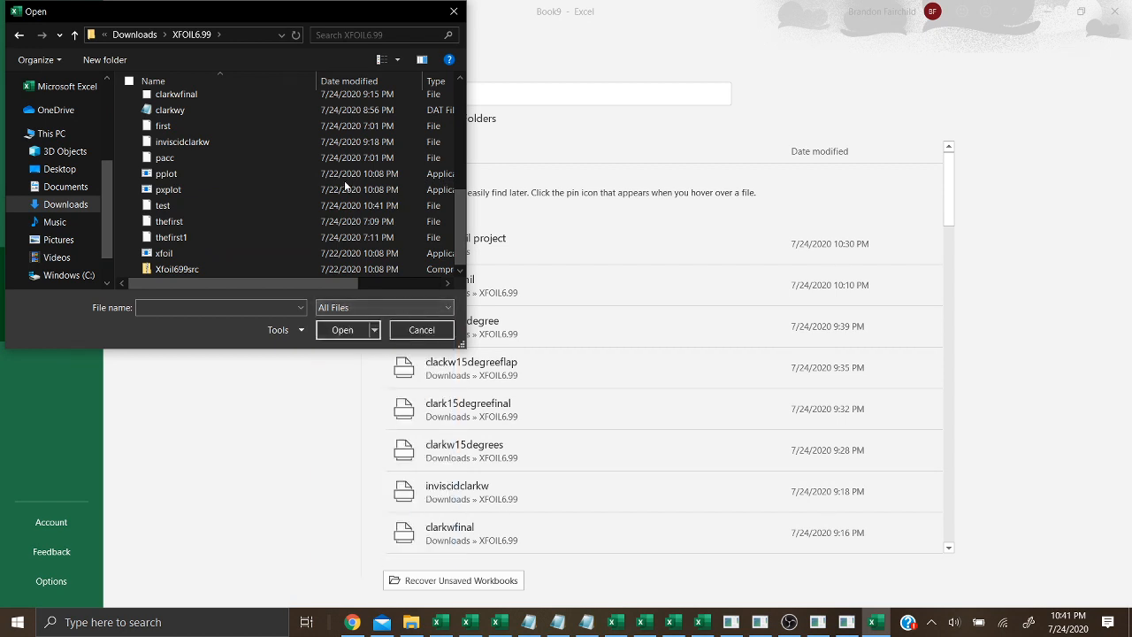
click(414, 307)
click(393, 321)
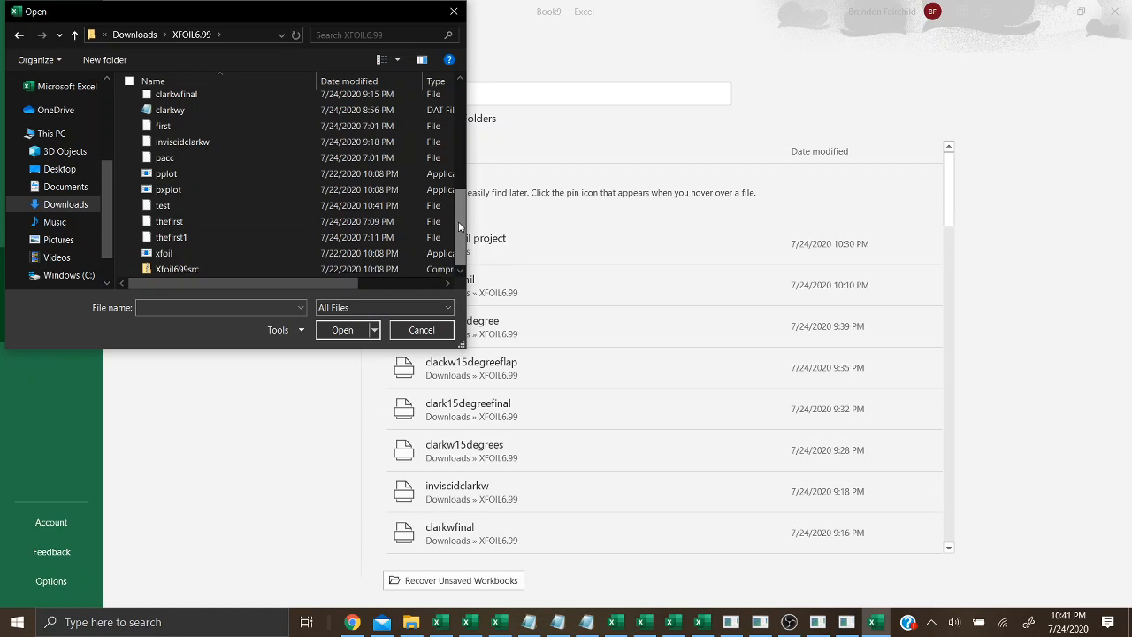
click(317, 206)
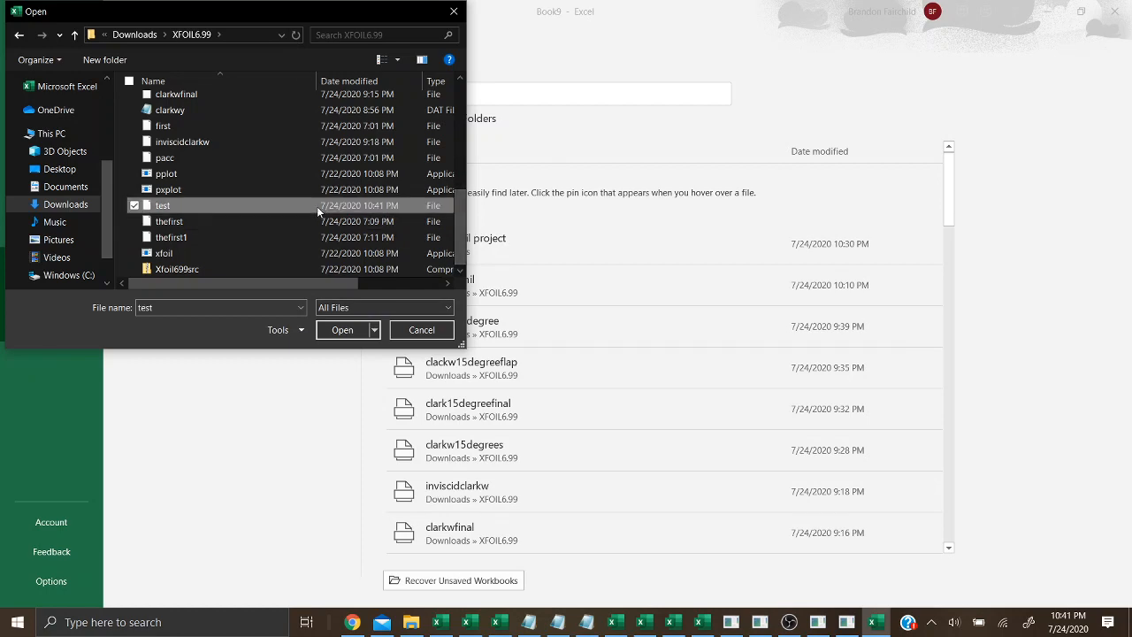
double_click(317, 206)
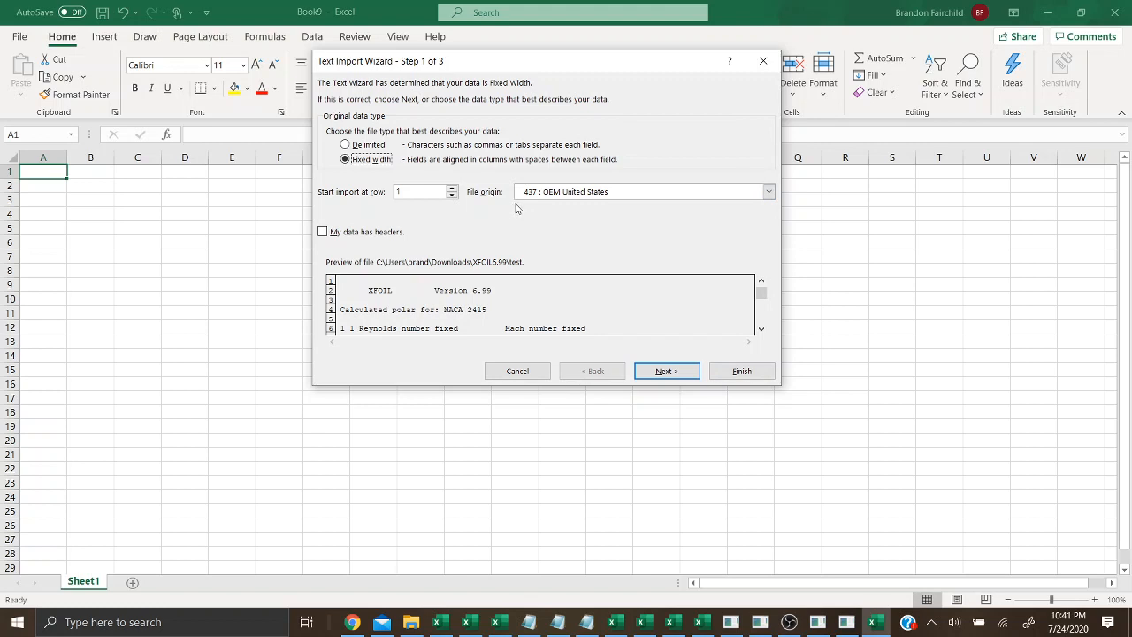
- Import the polar file as fixed-width text and review the imported coefficient table
click(667, 371)
click(726, 373)
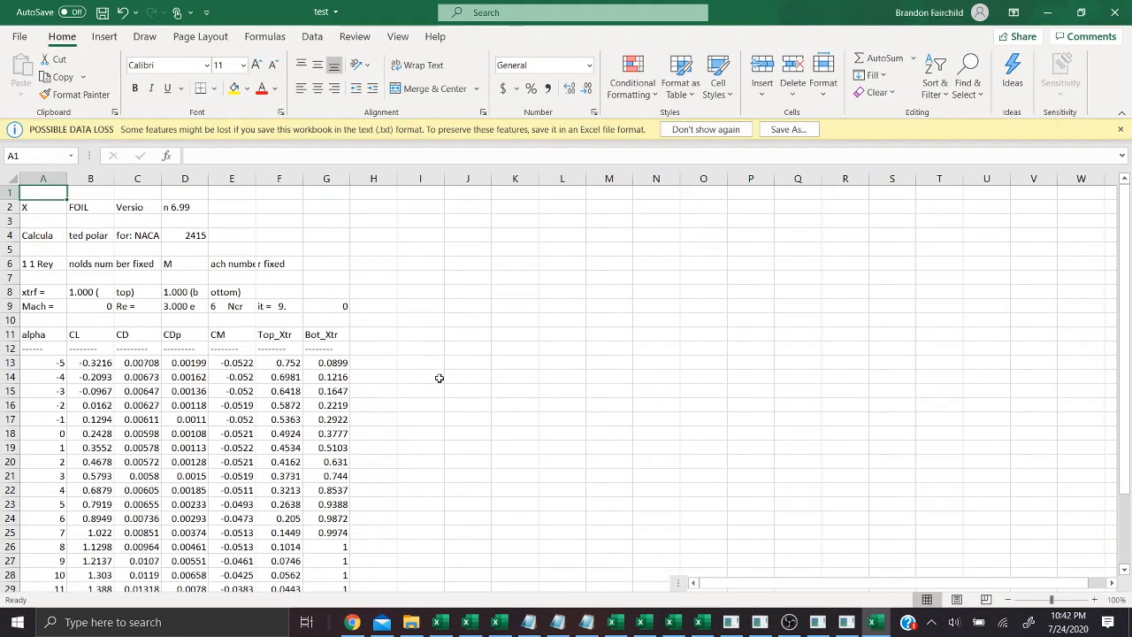
click(1120, 131)
scroll(450, 356, down, 3)
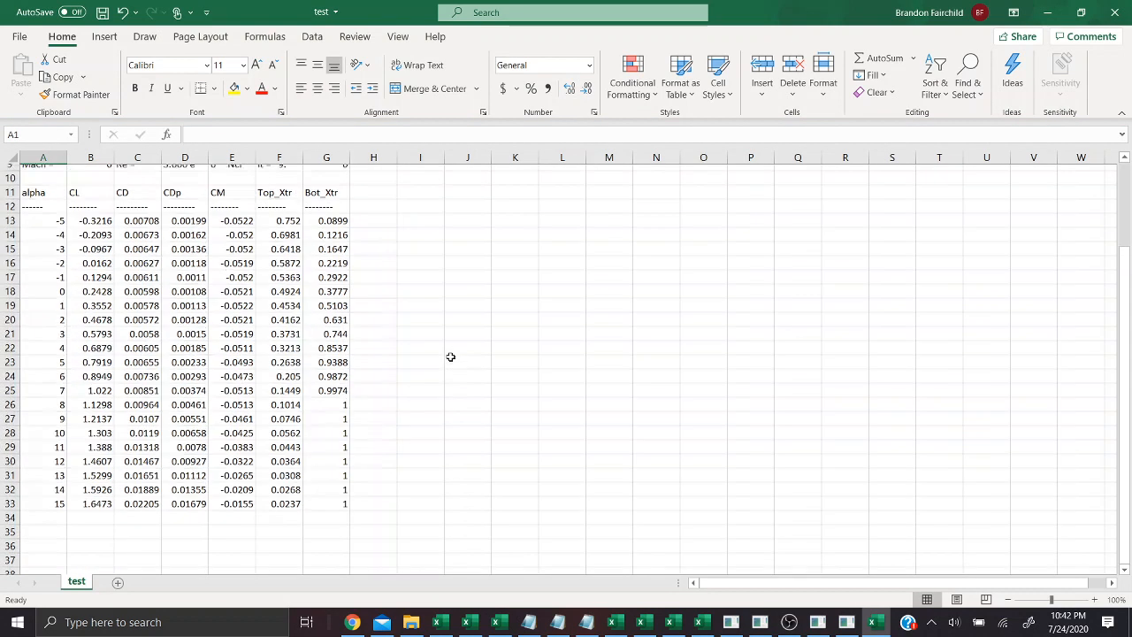
scroll(450, 356, up, 1)
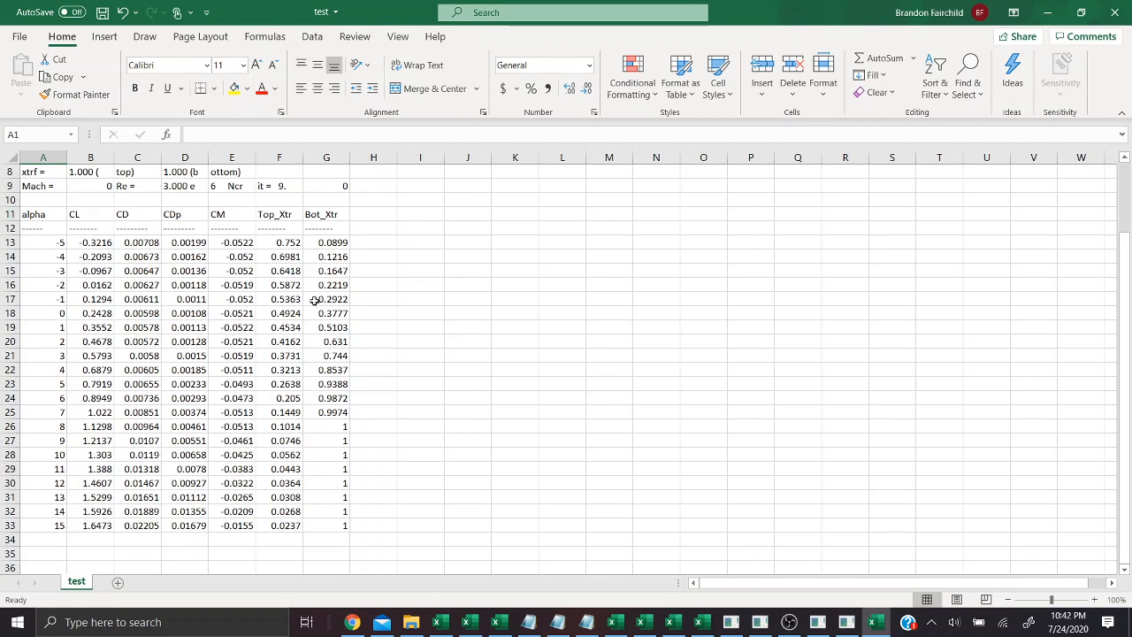
scroll(314, 301, up, 1)
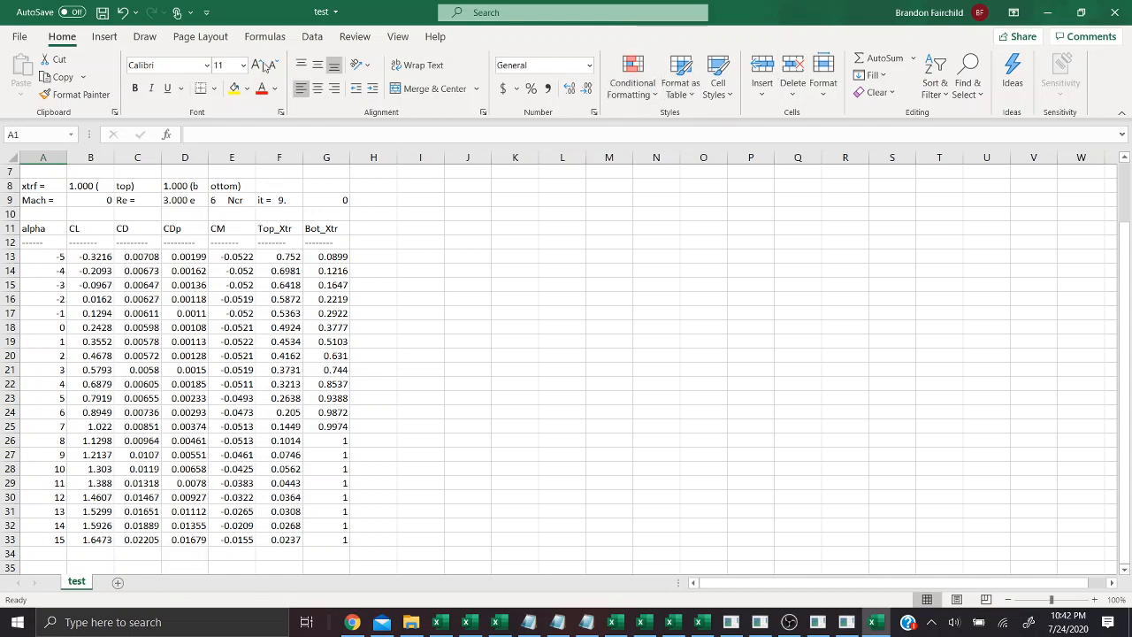
- Insert a scatter chart with smooth lines and markers while empty cell H9 is selected
click(103, 36)
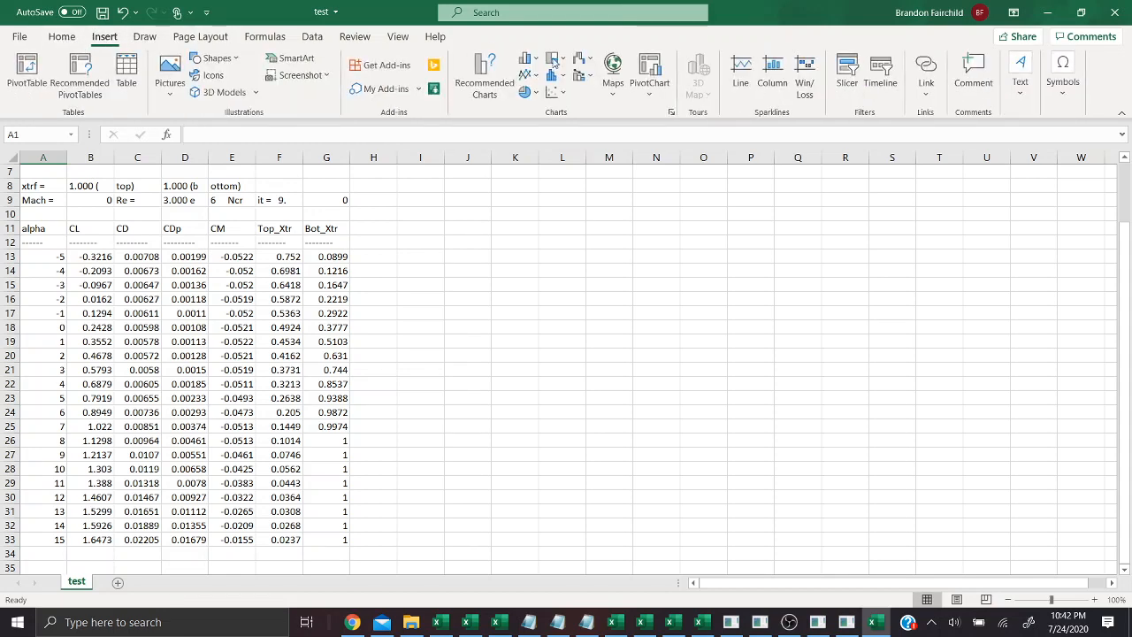
click(557, 91)
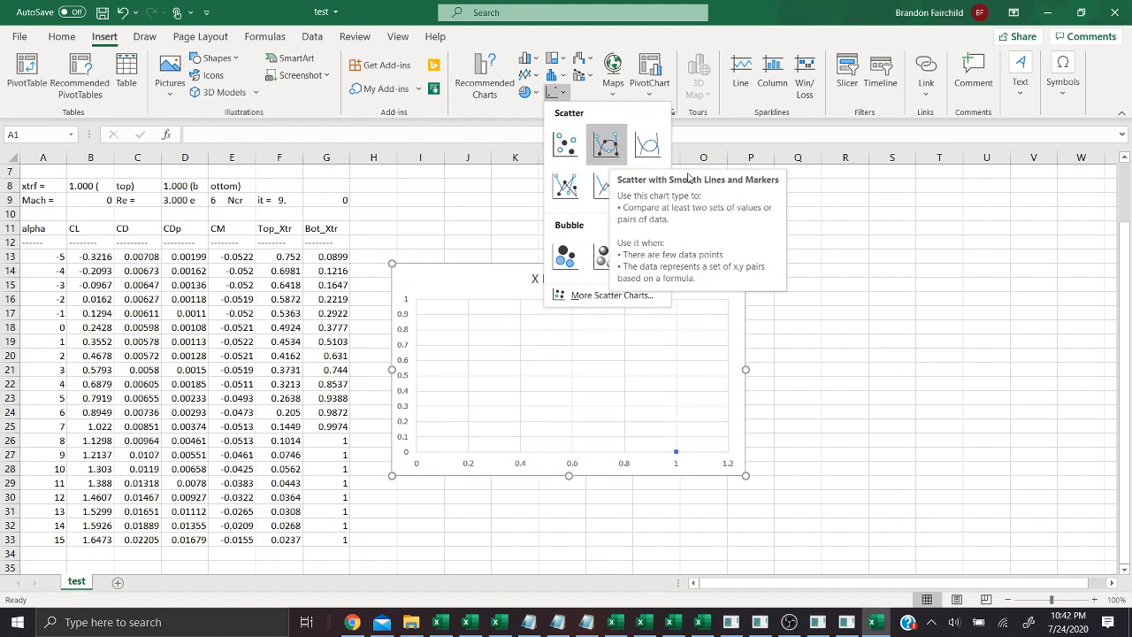
click(836, 274)
click(387, 200)
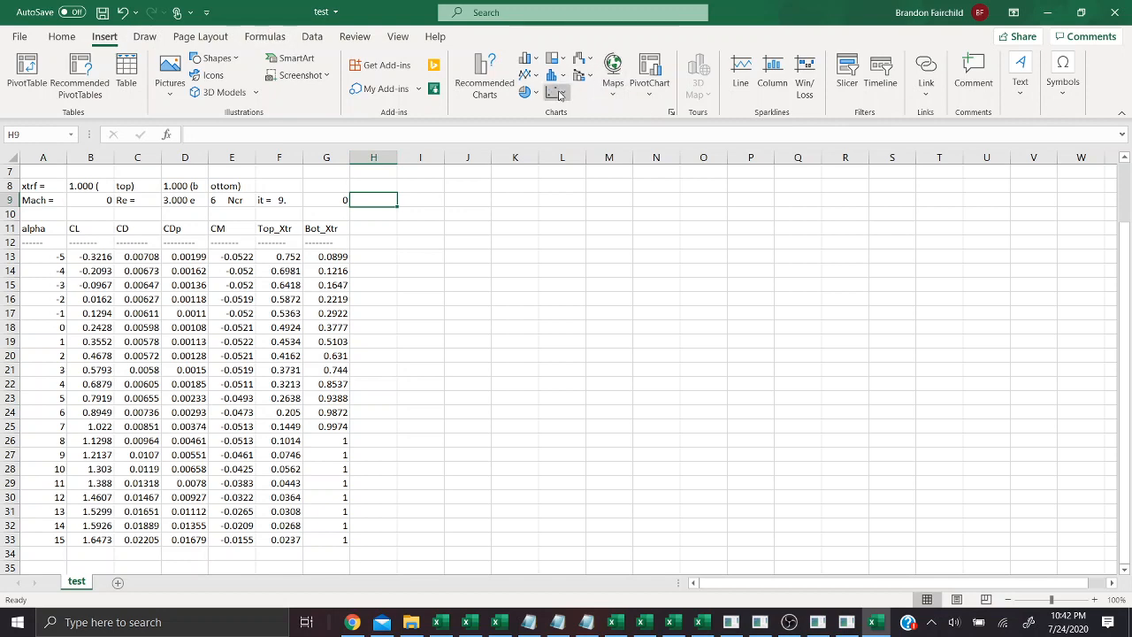
click(554, 92)
click(604, 144)
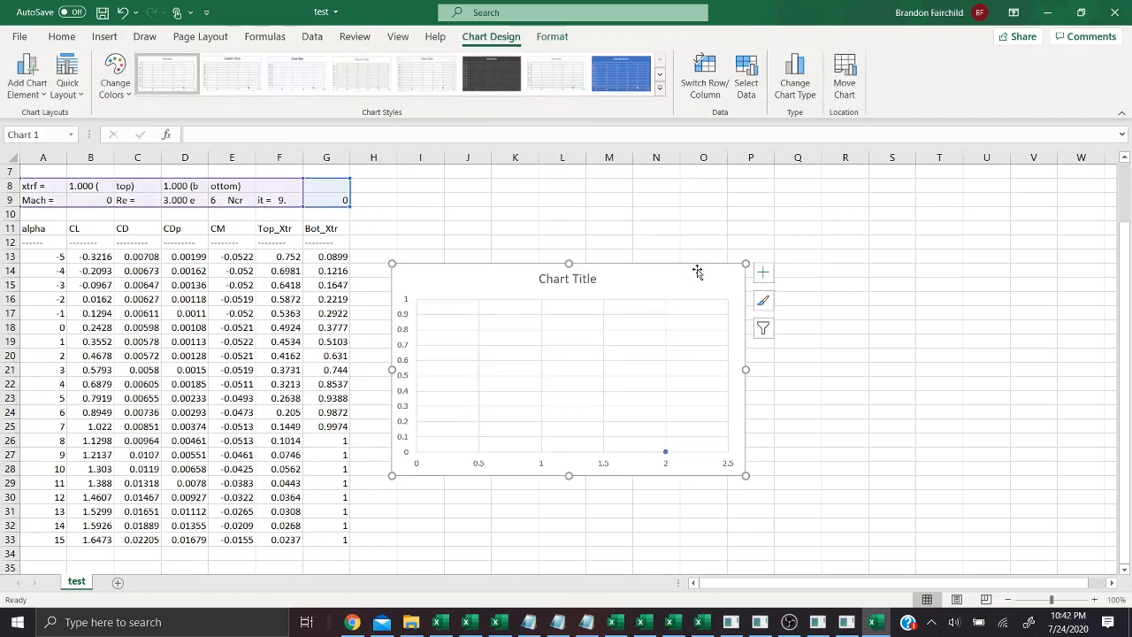
- Open the chart's data source selection and remove the default Series1
right_click(706, 279)
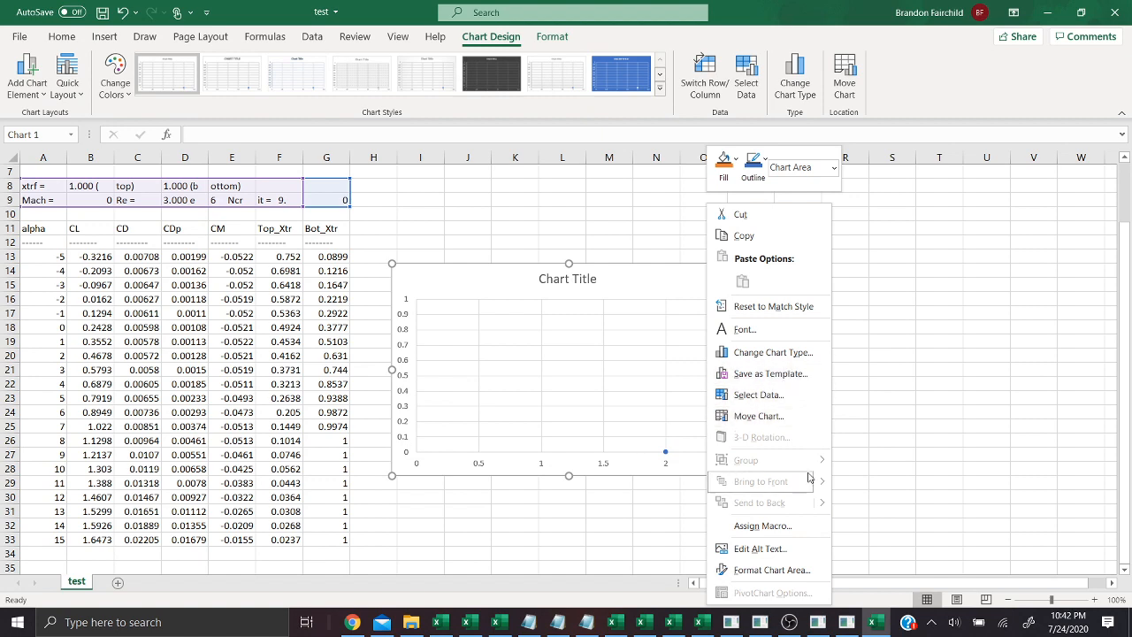
click(785, 401)
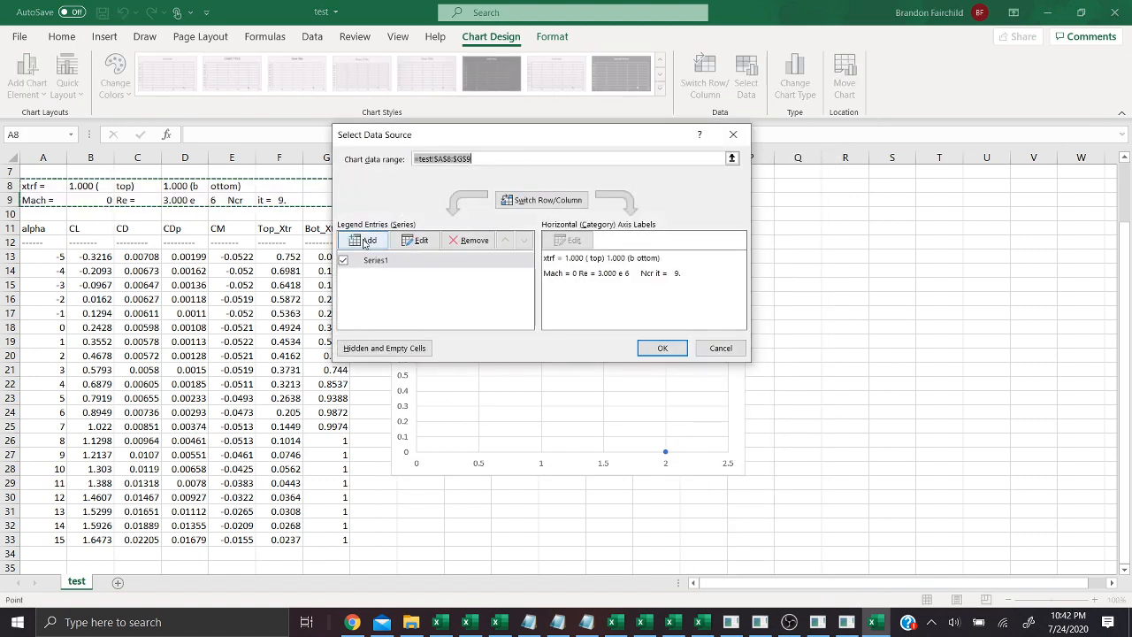
click(367, 259)
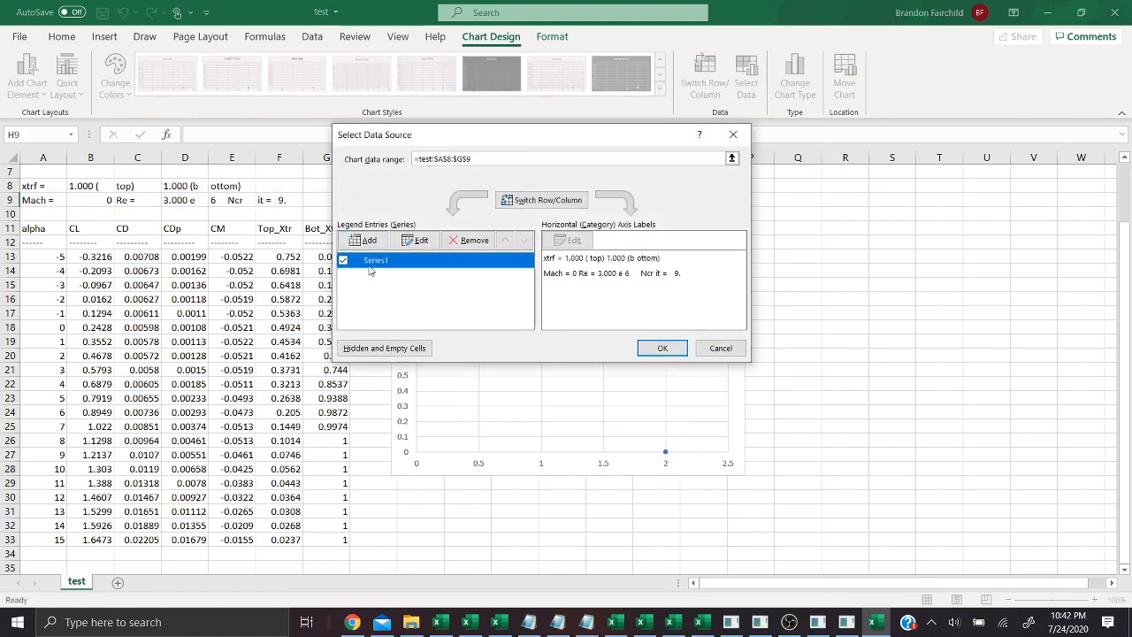
click(469, 240)
- Add a chart series named 2415 with the alpha values in A13:A33 as its X values
click(363, 240)
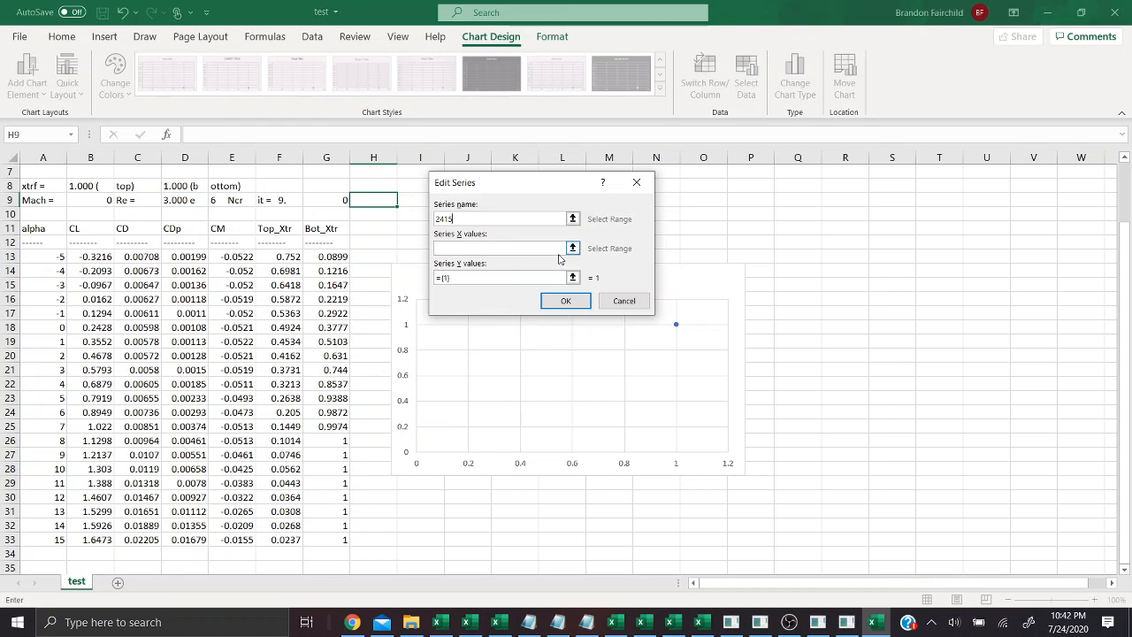
click(573, 248)
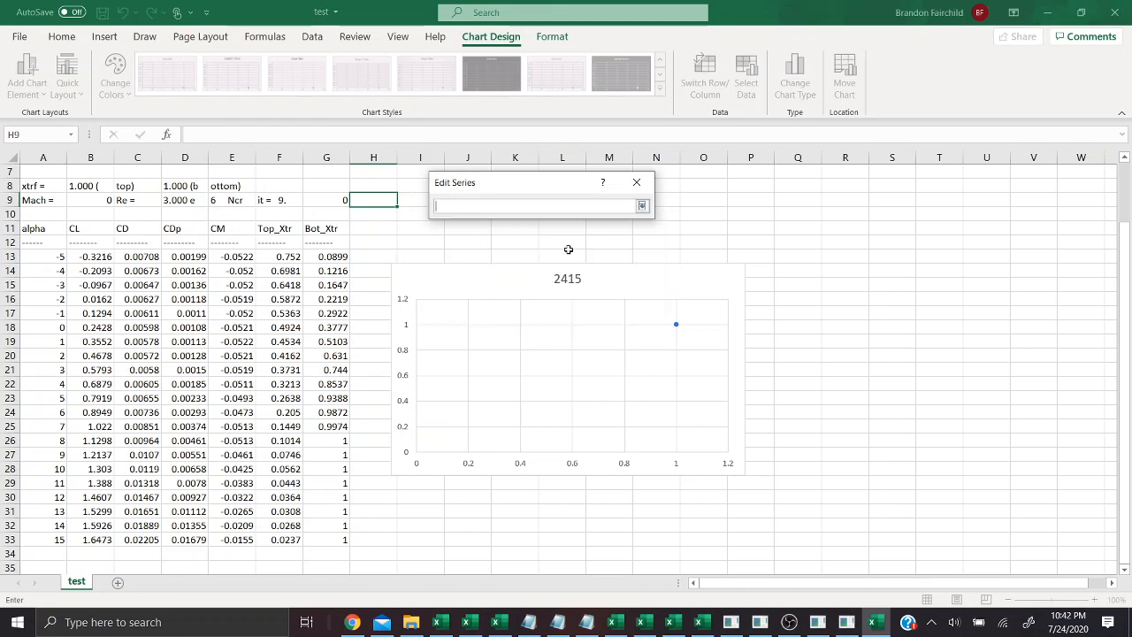
drag(39, 259, 53, 540)
key(Return)
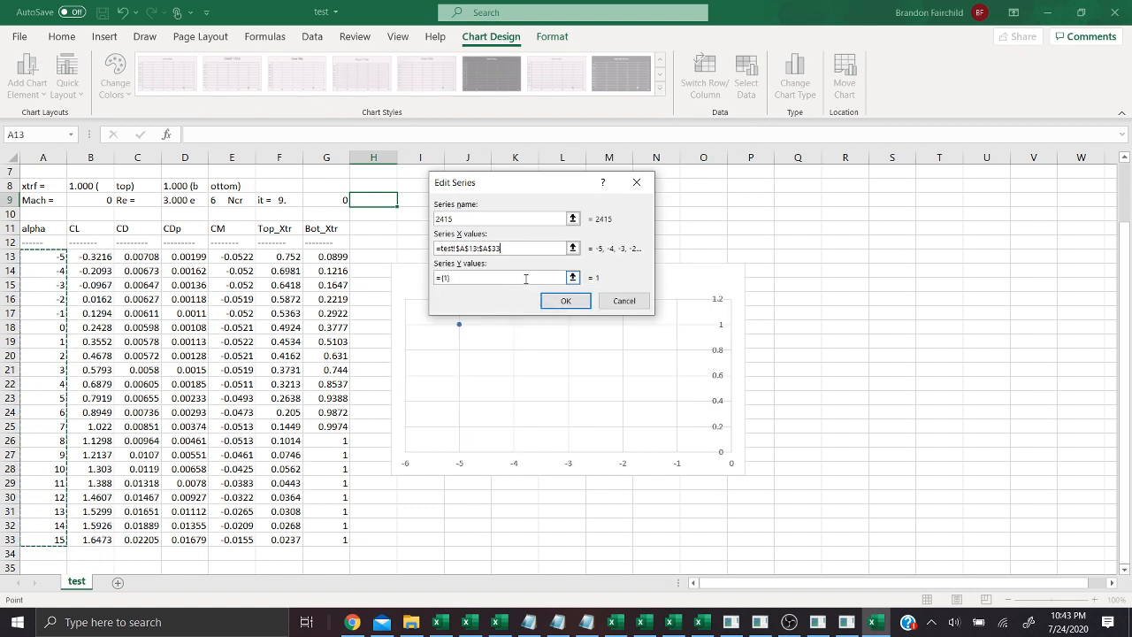
- Set the 2415 series' Y values to the CL column range B13:B33 and accept the chart's data source
click(572, 278)
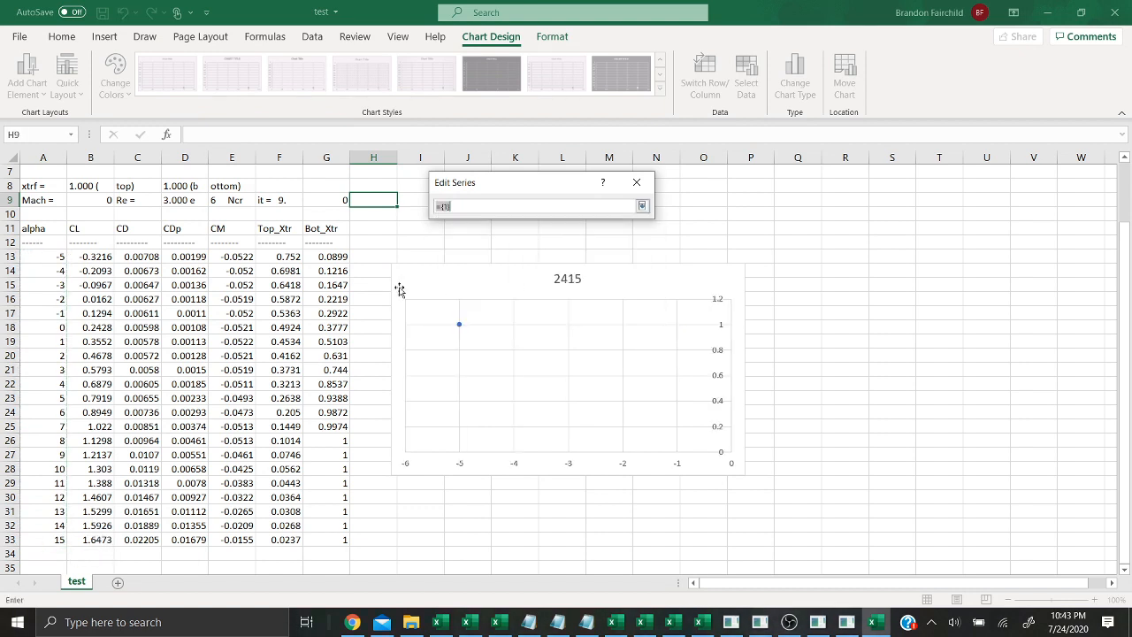
drag(86, 270, 96, 498)
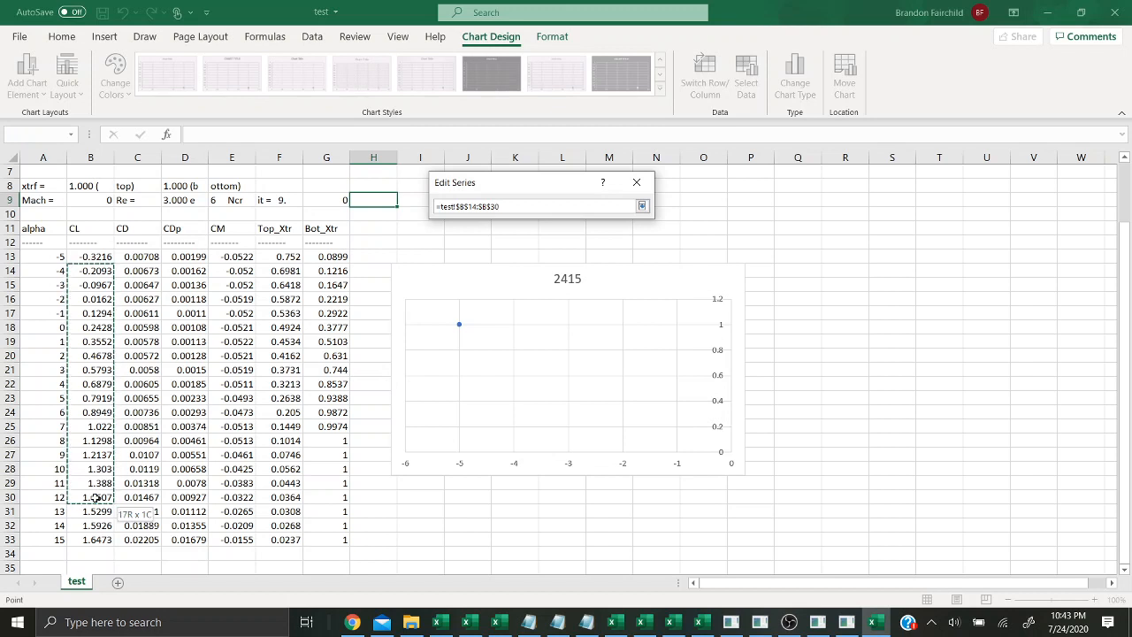
click(90, 257)
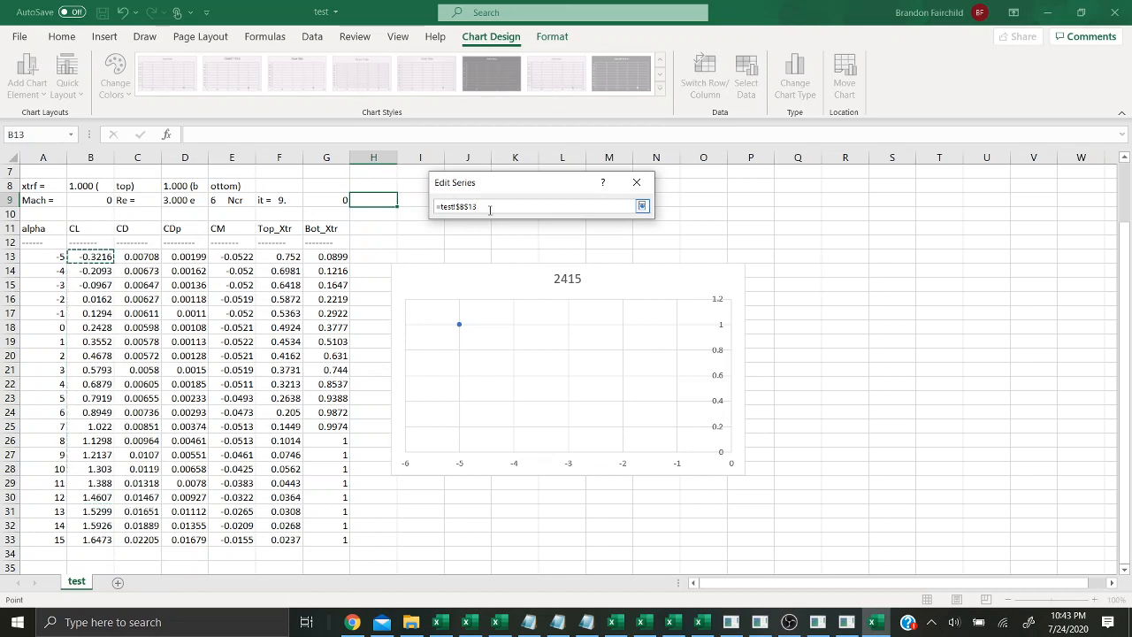
drag(491, 207, 413, 207)
key(BackSpace)
drag(90, 256, 98, 540)
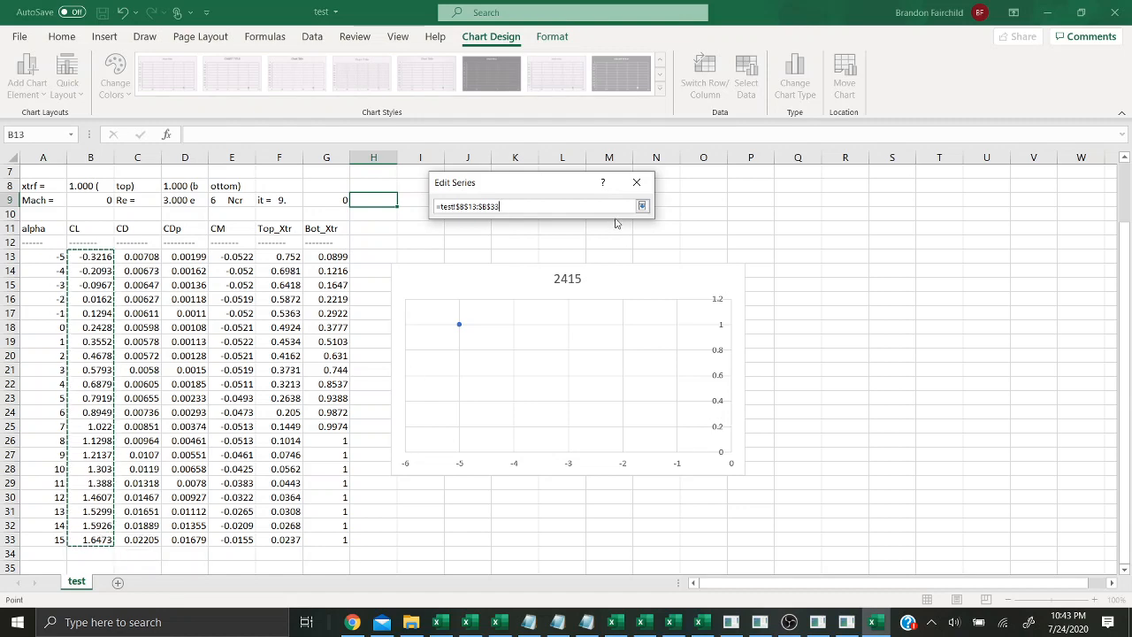
click(642, 206)
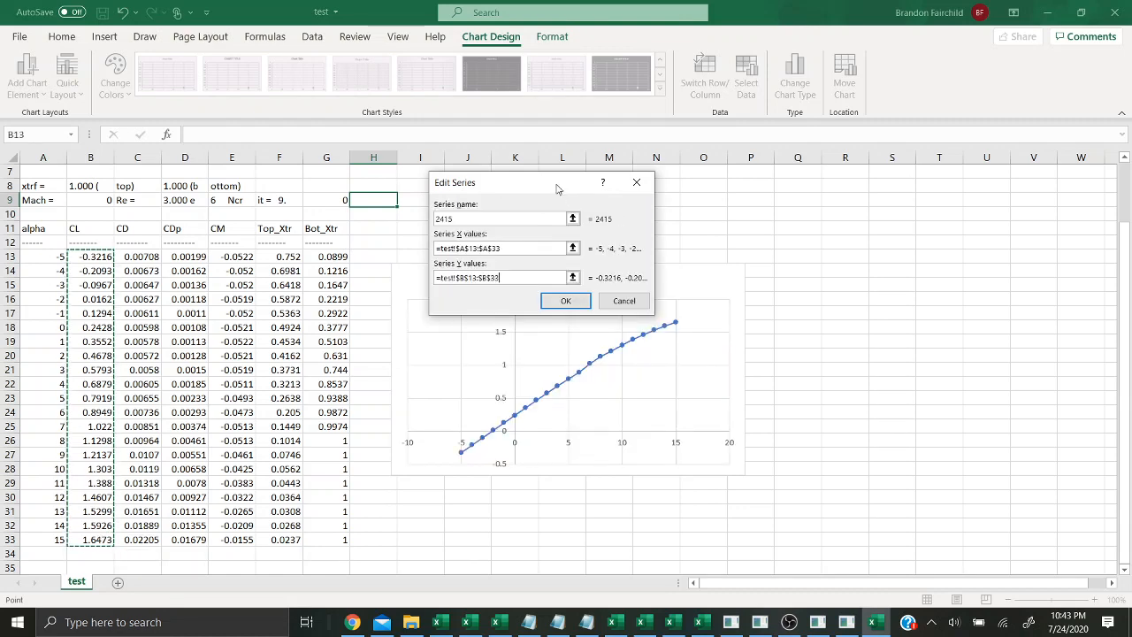
click(566, 301)
drag(672, 135, 504, 259)
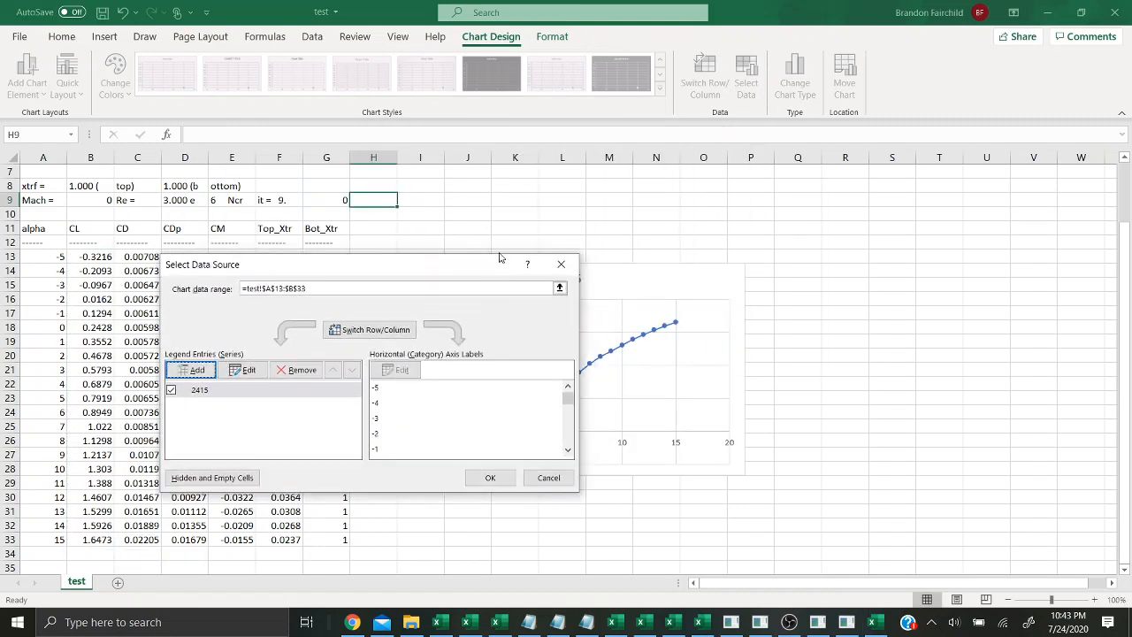
click(493, 477)
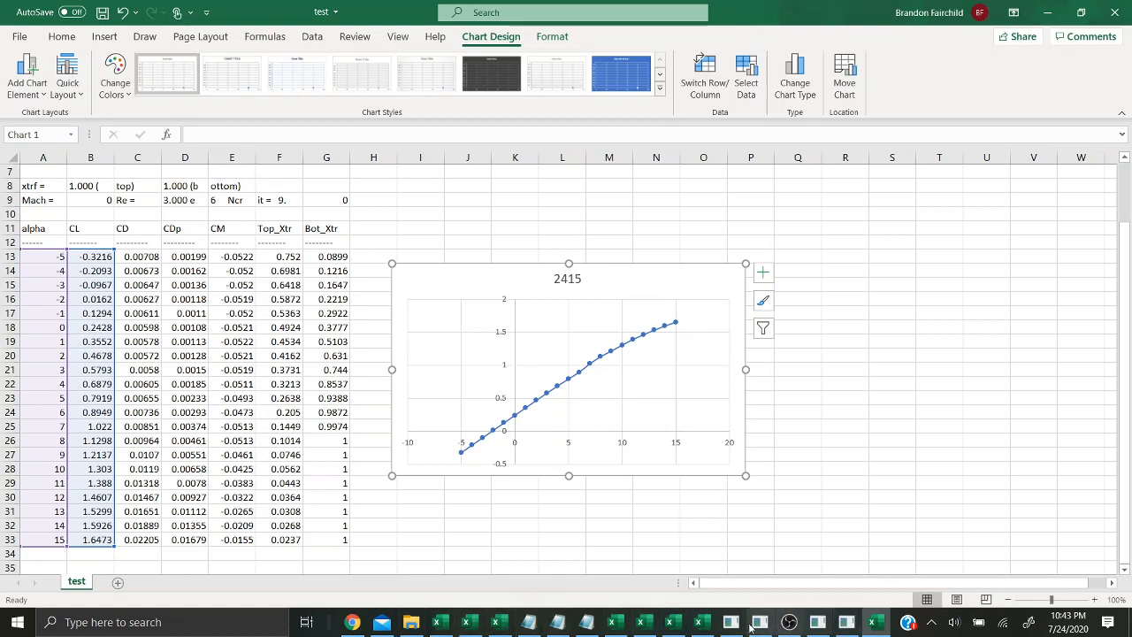
- Switch to the Aero xfoil project workbook and review its Cl vs Alpha and Cl/Cd vs Alpha comparison charts
click(442, 622)
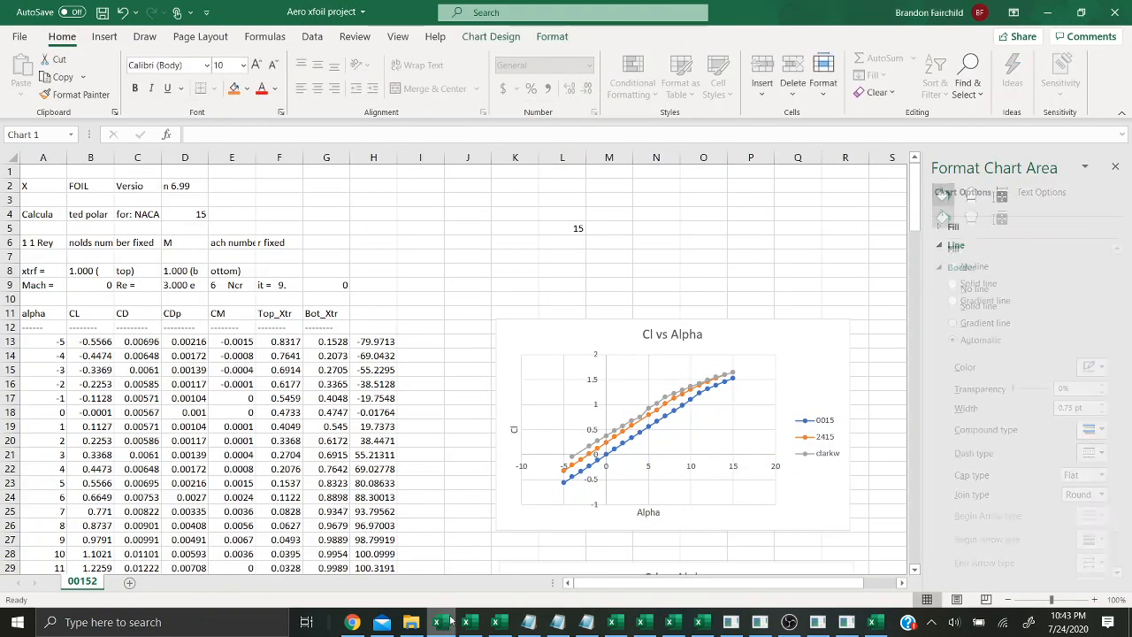
scroll(699, 376, down, 2)
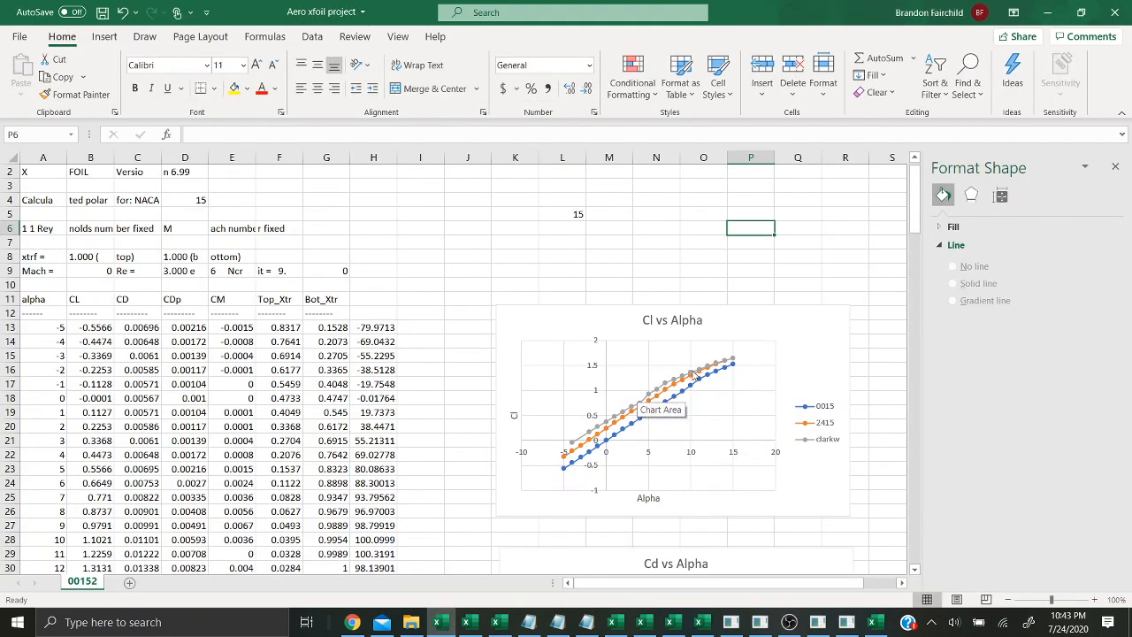
scroll(699, 376, down, 13)
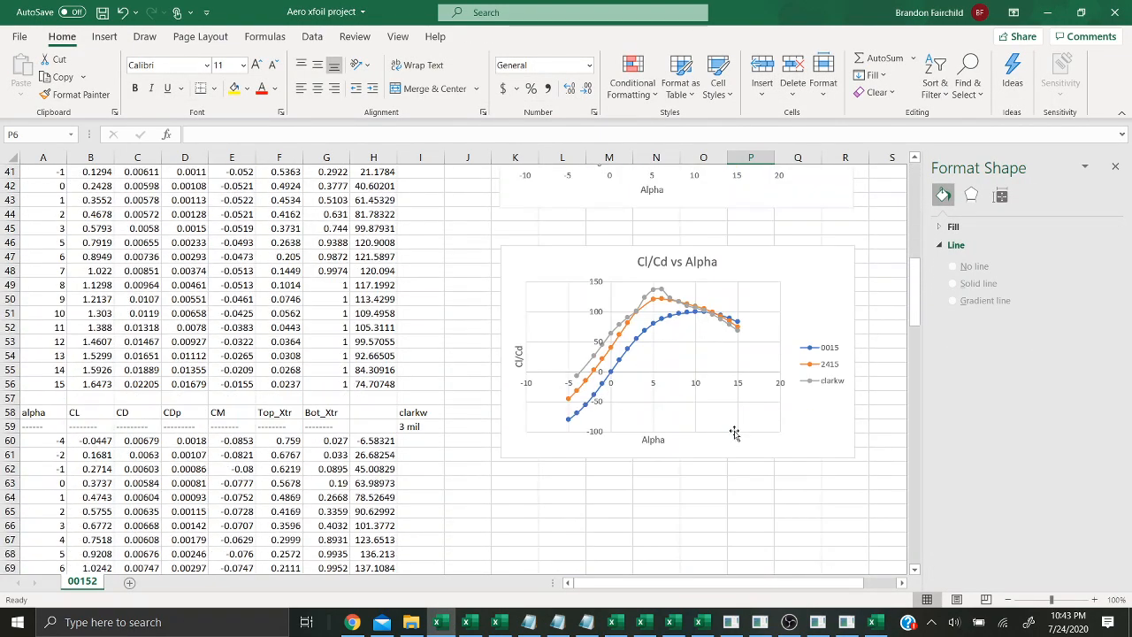
- Return to the test workbook and close it without saving the changes
click(869, 615)
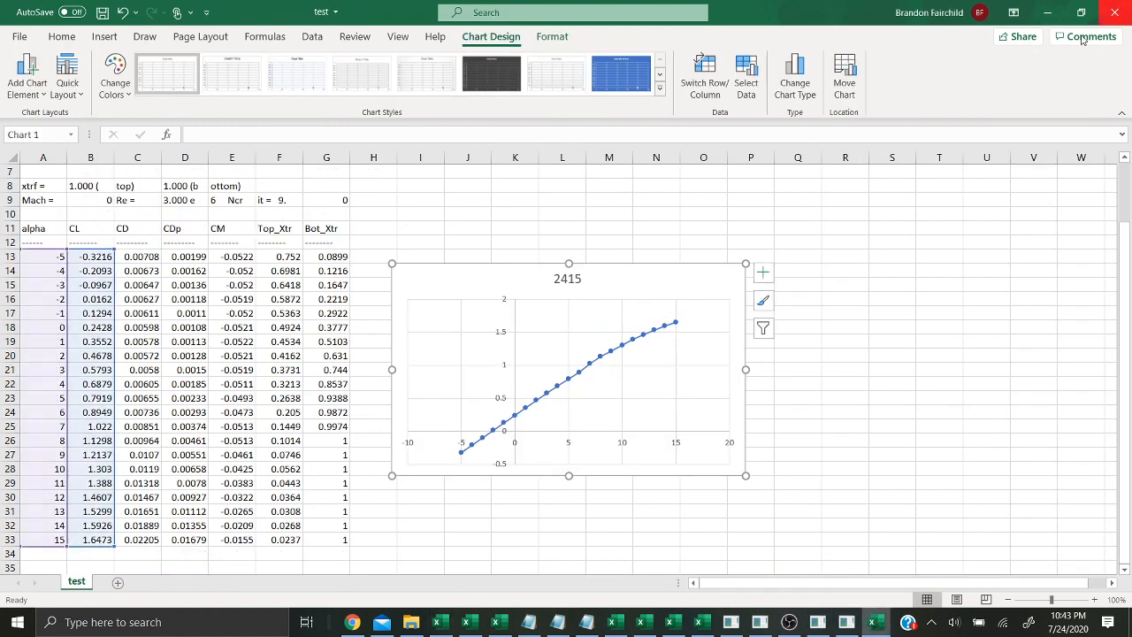
click(1116, 10)
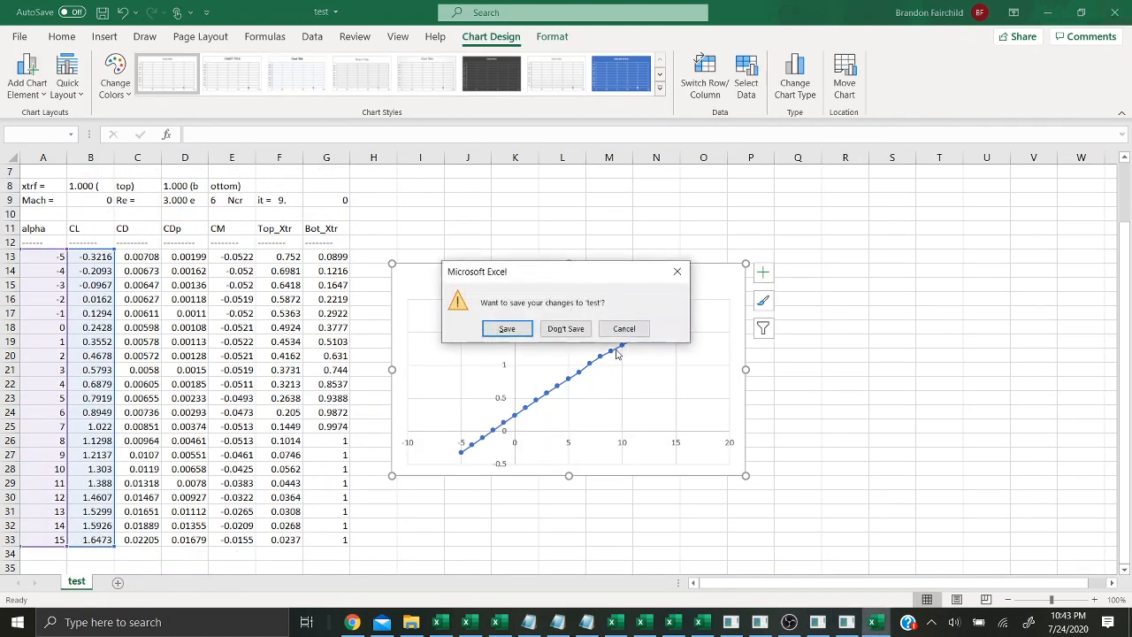
click(566, 329)
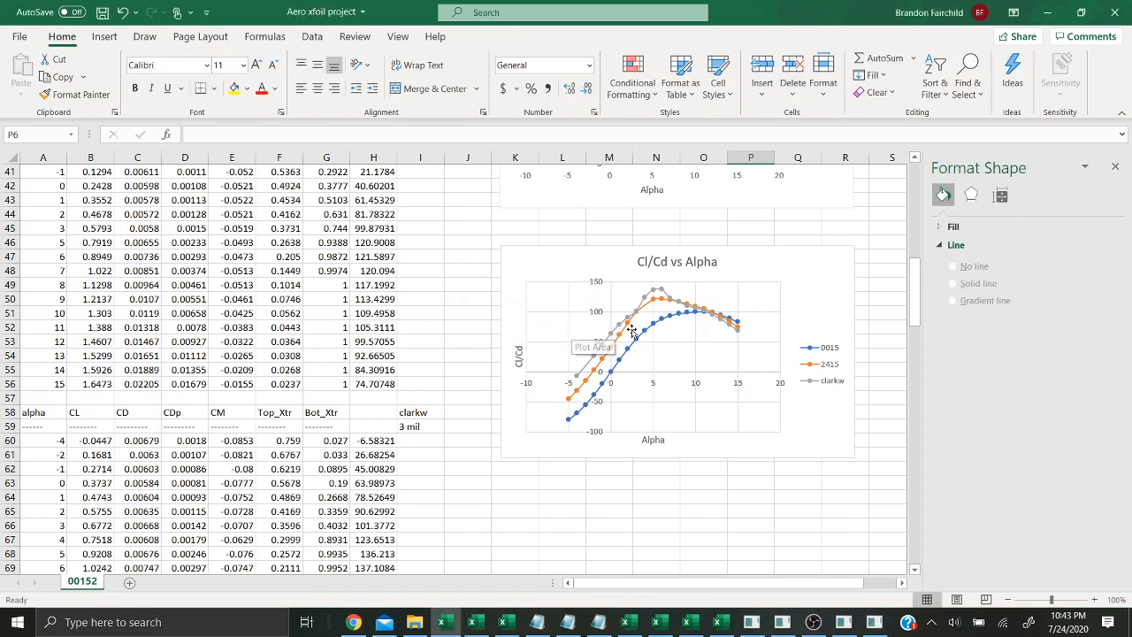
- Switch to the NACA 2415 XFOIL session, leave its OPER menu and quit the program
drag(917, 261, 917, 173)
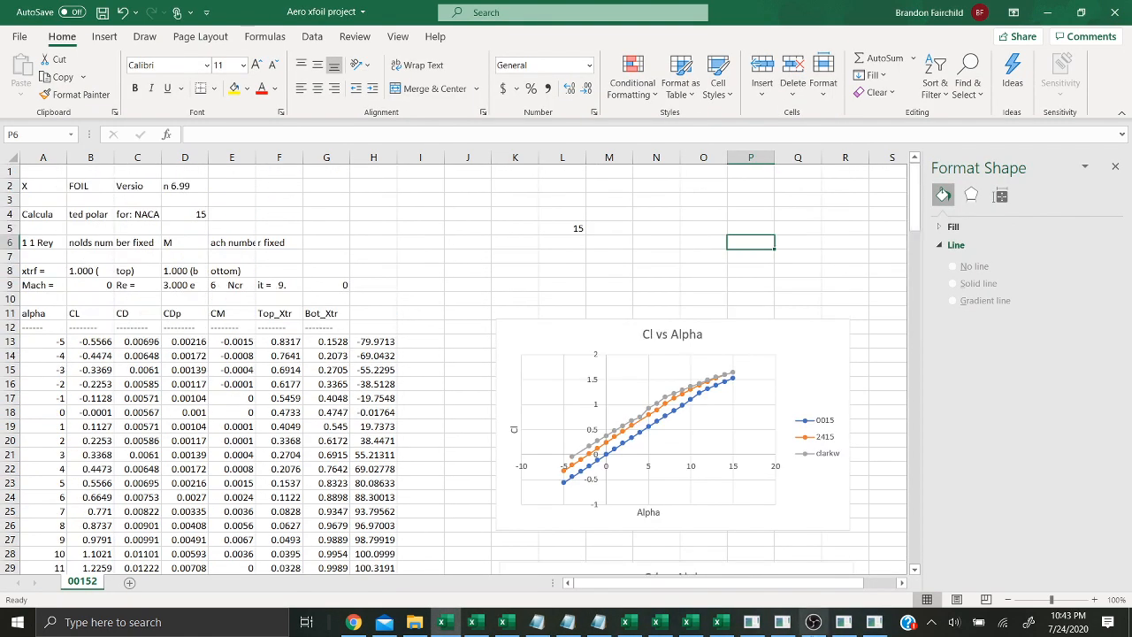
click(812, 622)
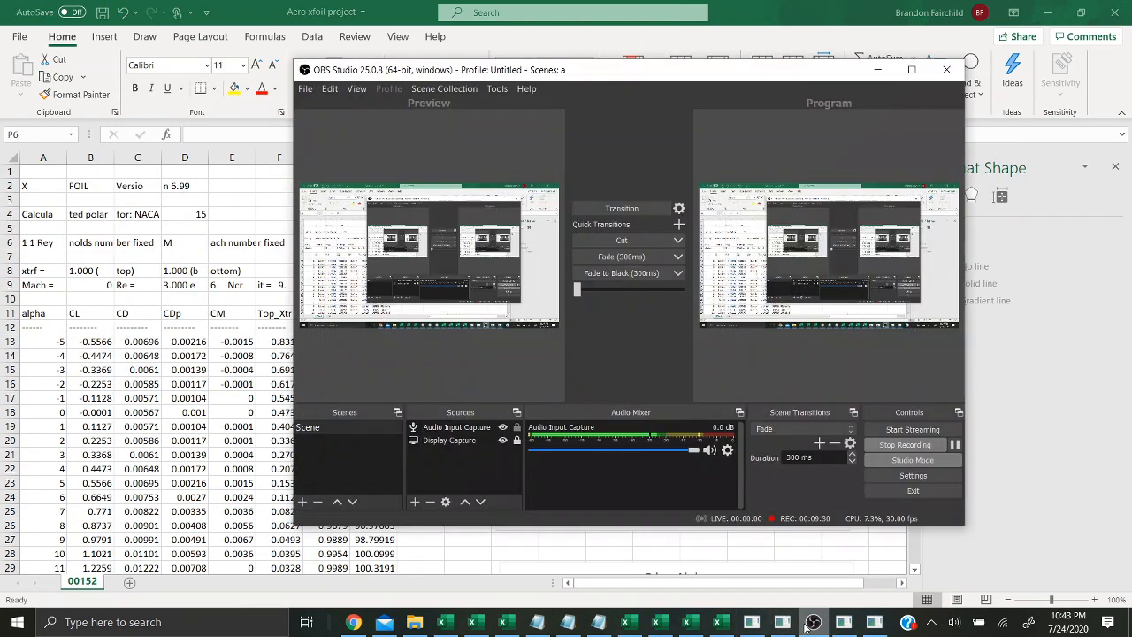
click(873, 620)
click(857, 622)
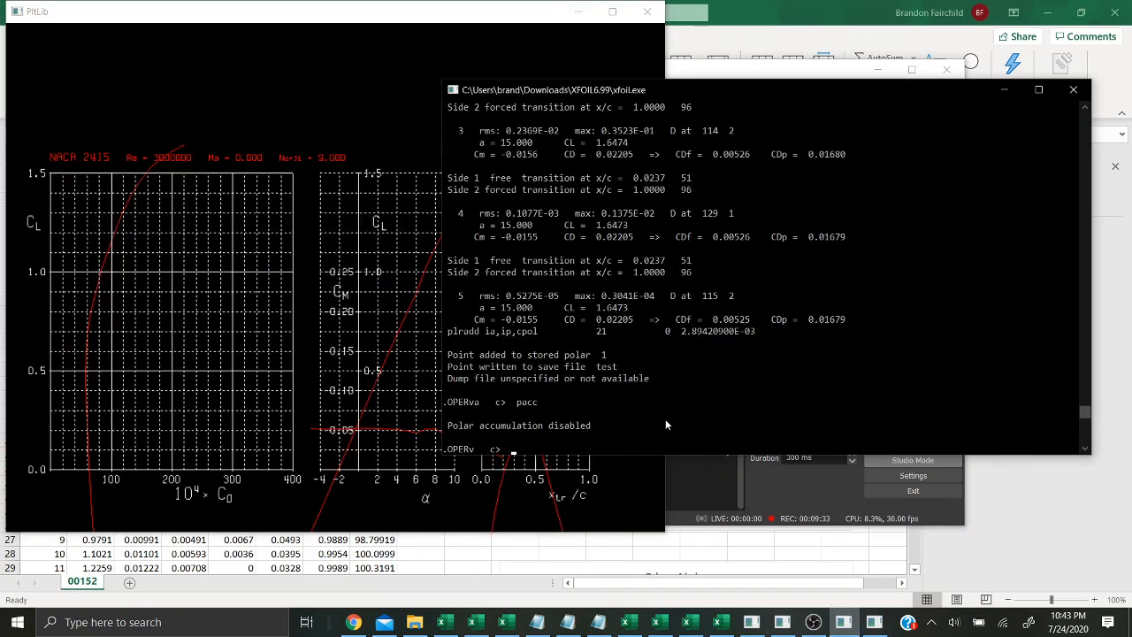
key(Return)
key(Return)
text(quit)
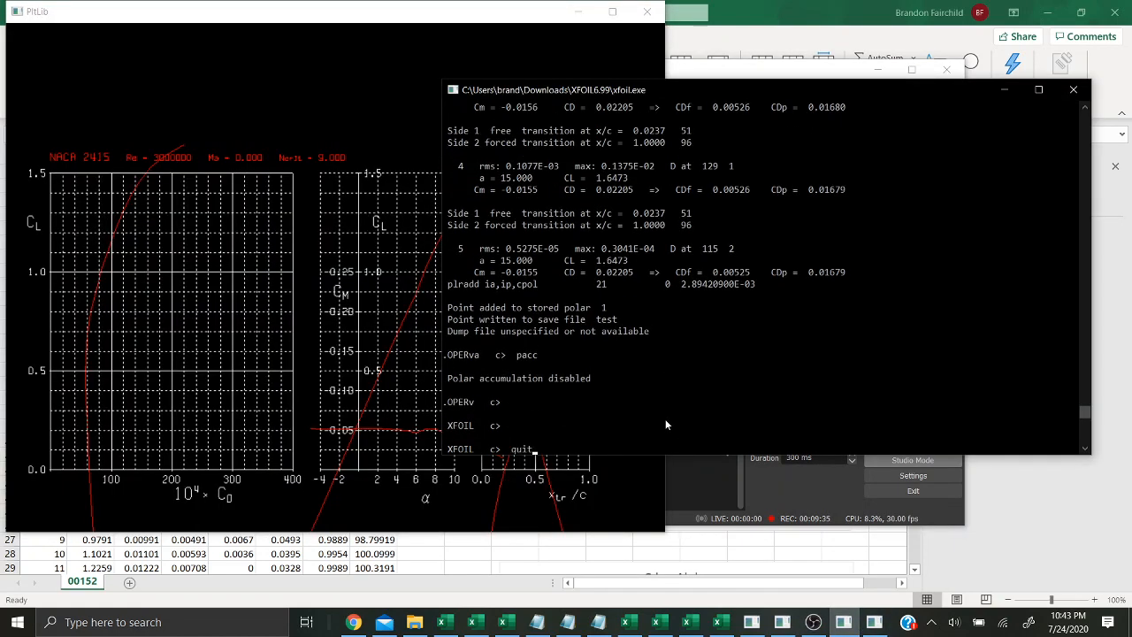
key(Return)
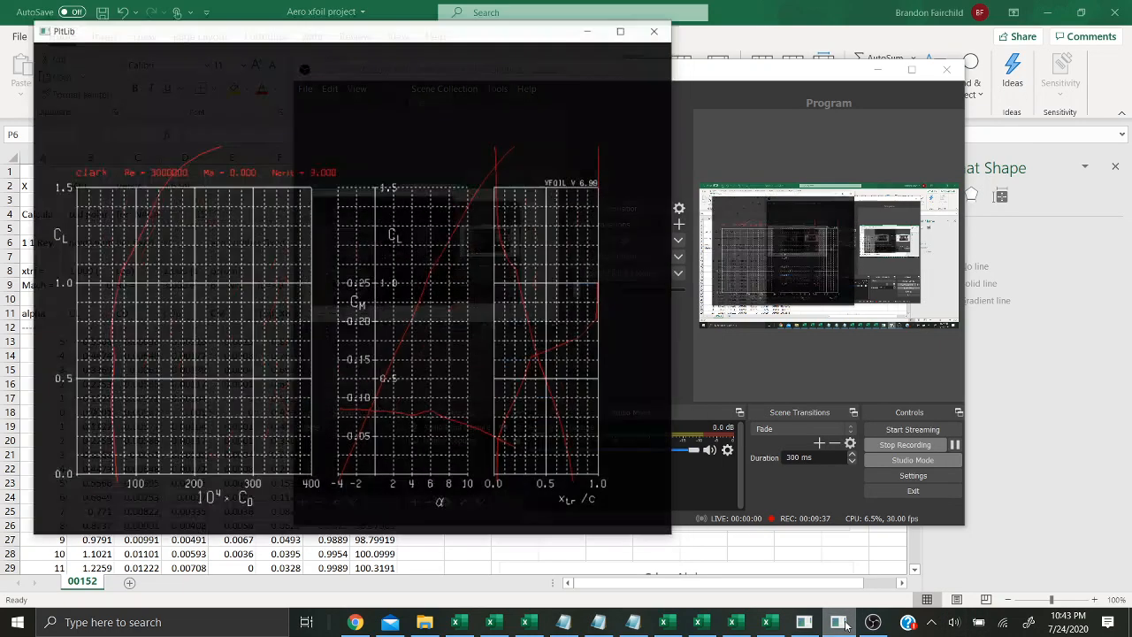
- Quit the remaining XFOIL session that holds the clark airfoil polar
click(838, 622)
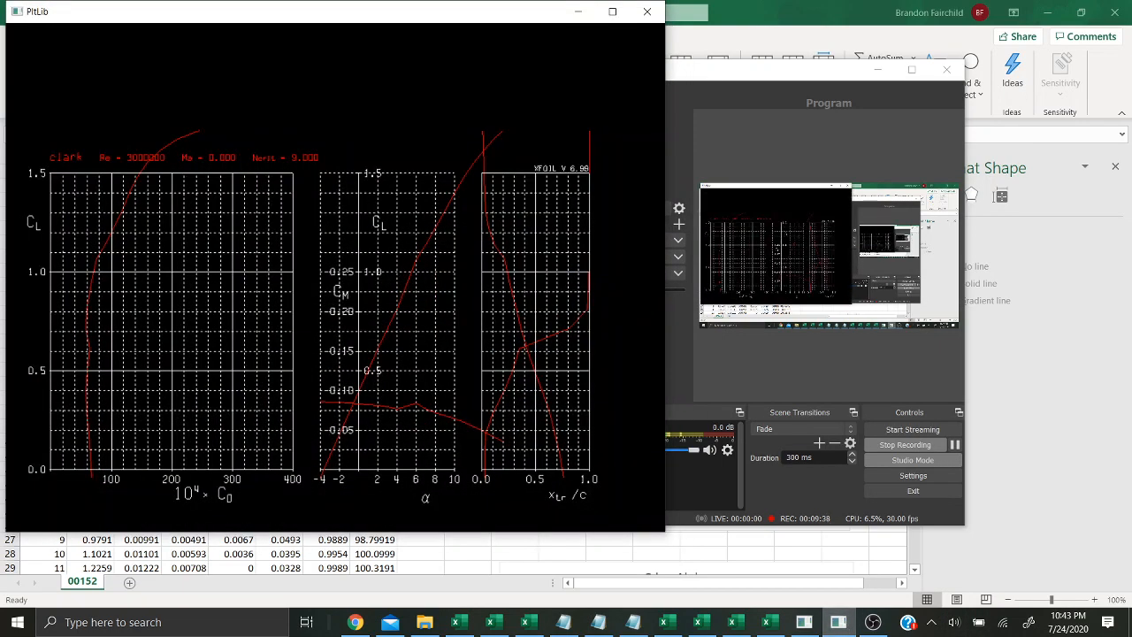
click(805, 622)
key(Return)
key(Return)
text(quit)
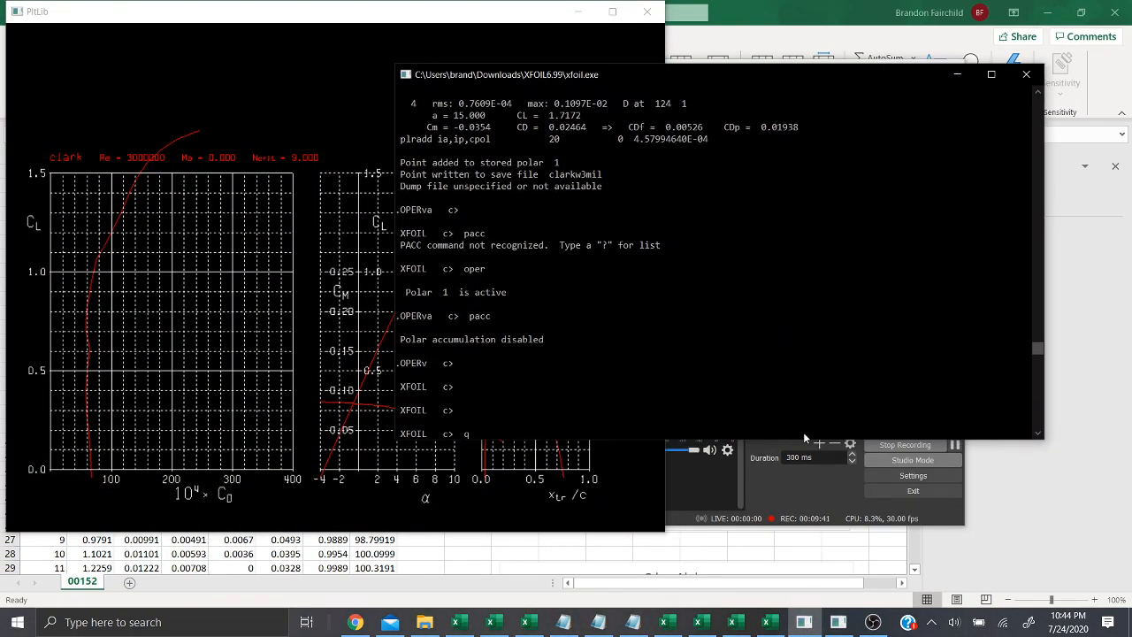
key(Return)
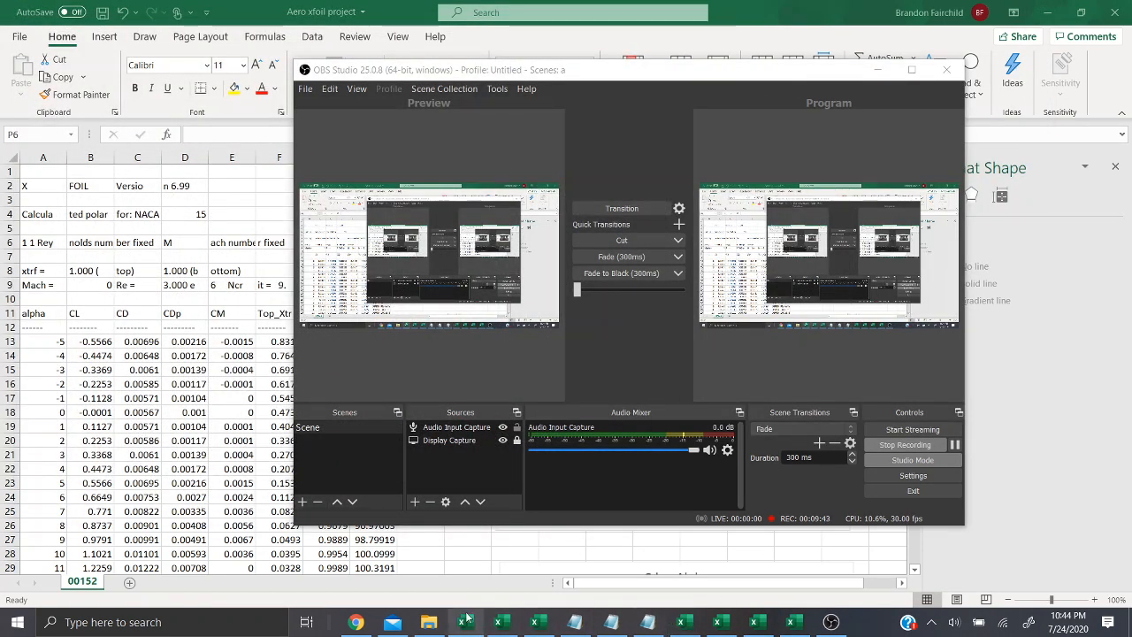
- Start a new XFOIL session from the XFOIL6.99 folder and place its console window clear on the desktop
click(428, 622)
click(1130, 622)
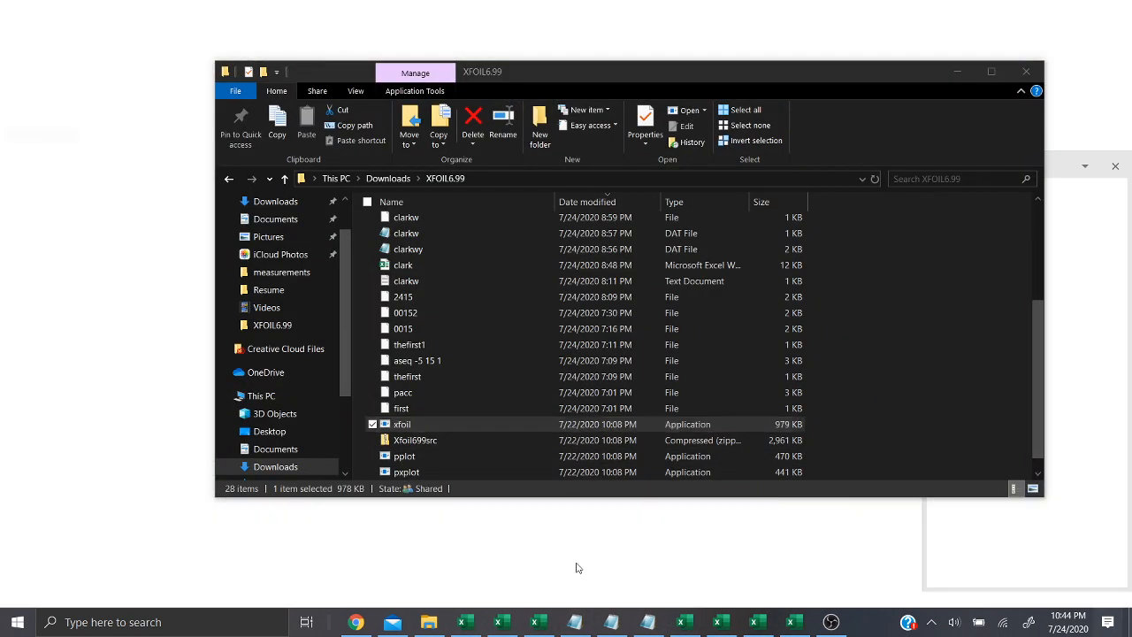
click(428, 621)
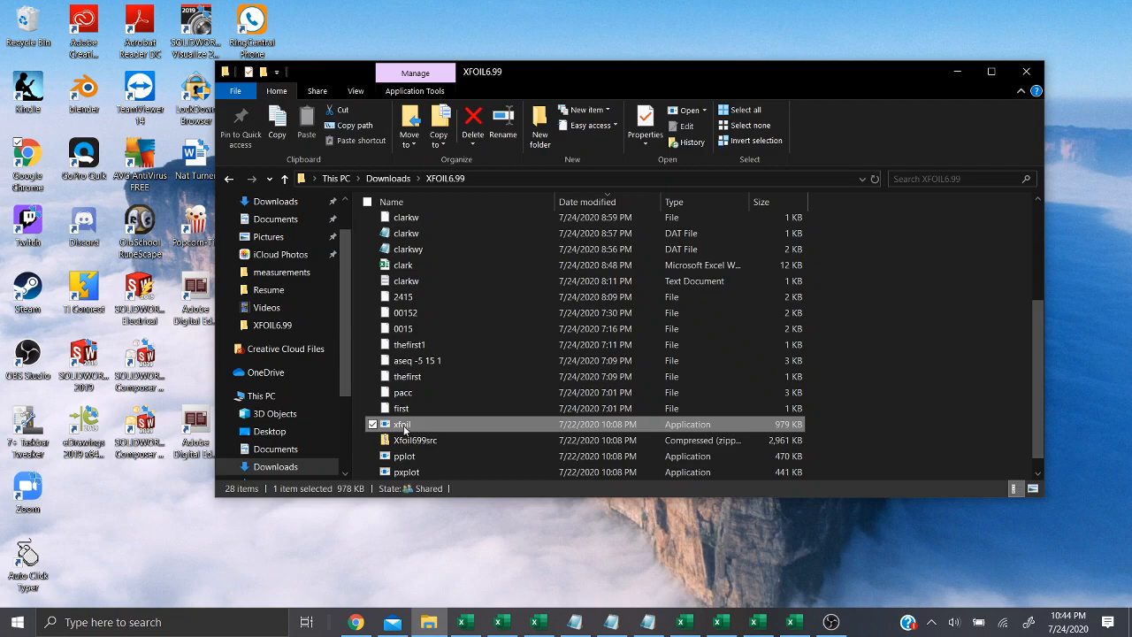
click(958, 71)
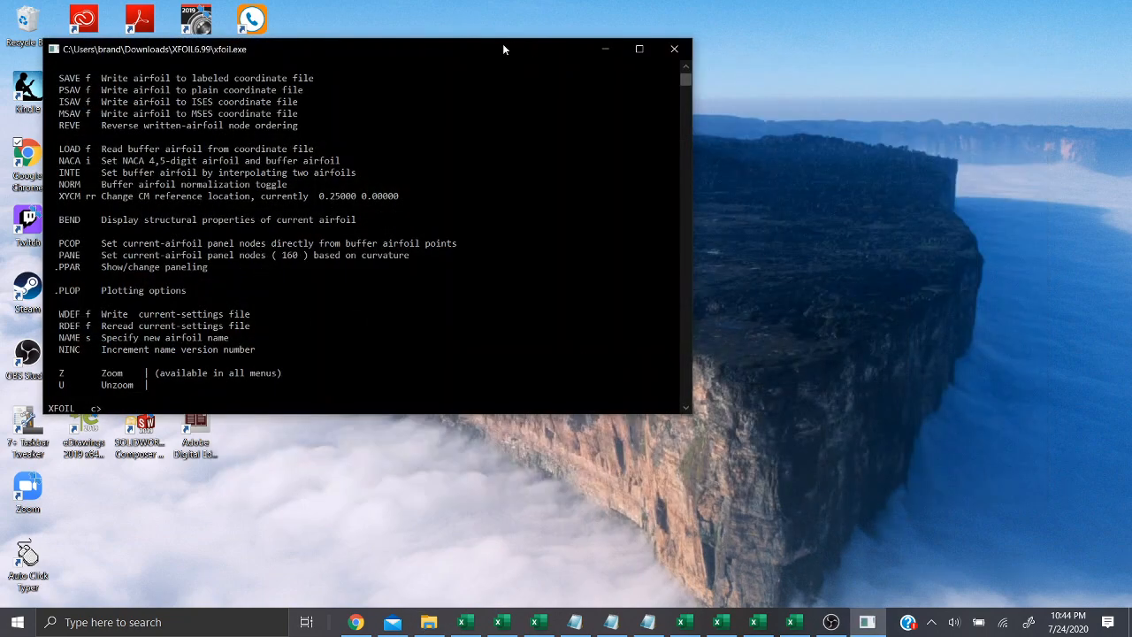
drag(502, 49, 776, 87)
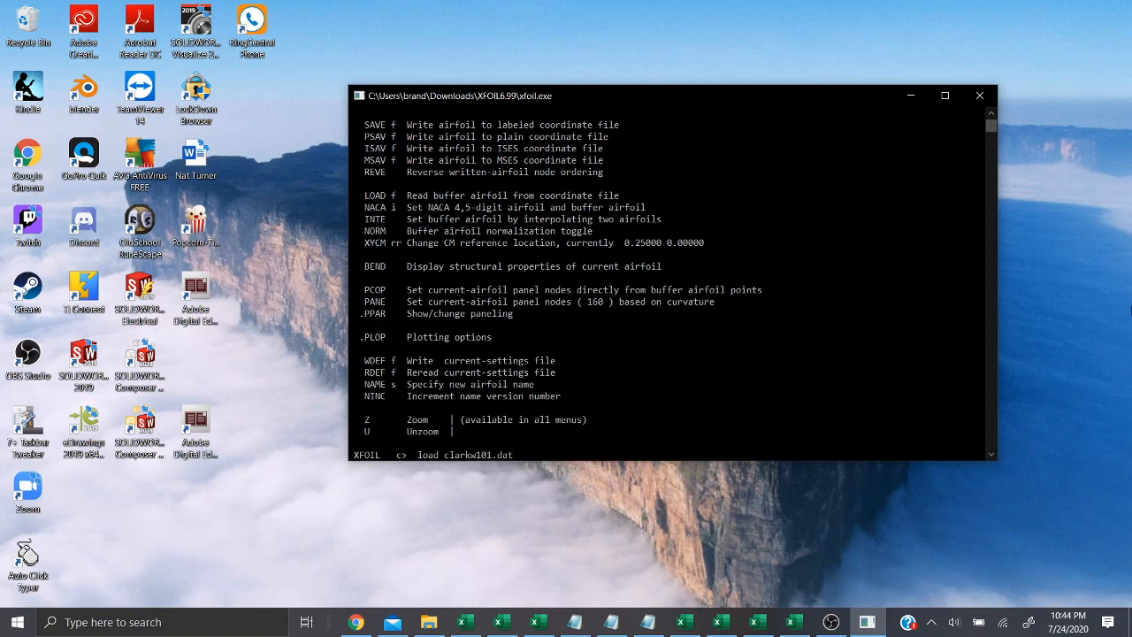
- Load the coordinate file clarkw101.dat and name the airfoil testfoil
key(Return)
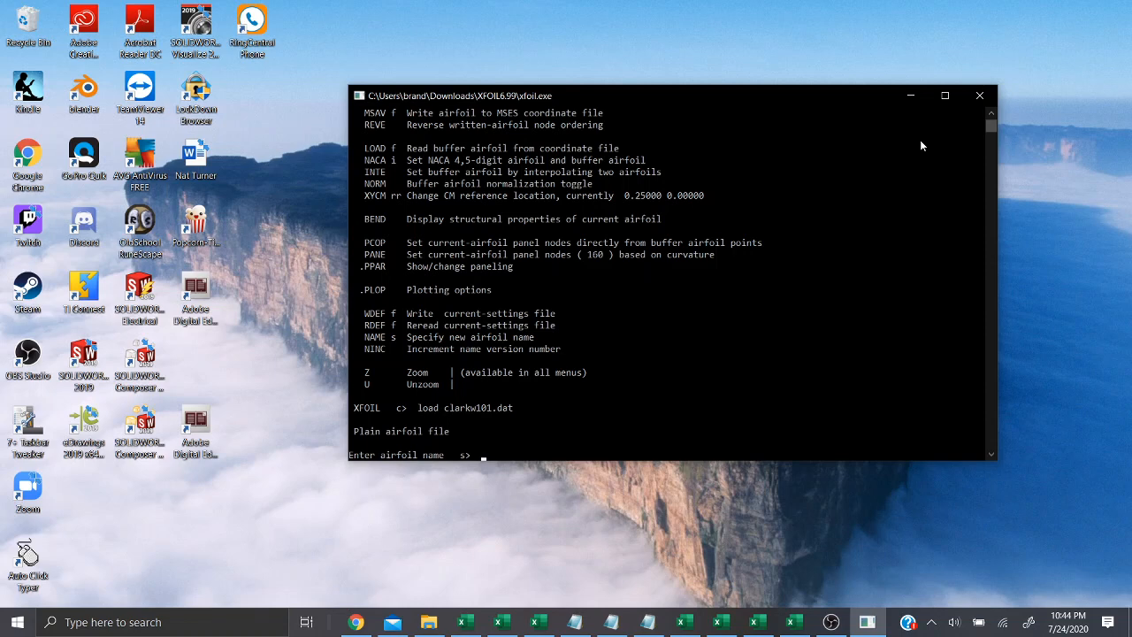
text(testfoil)
key(Return)
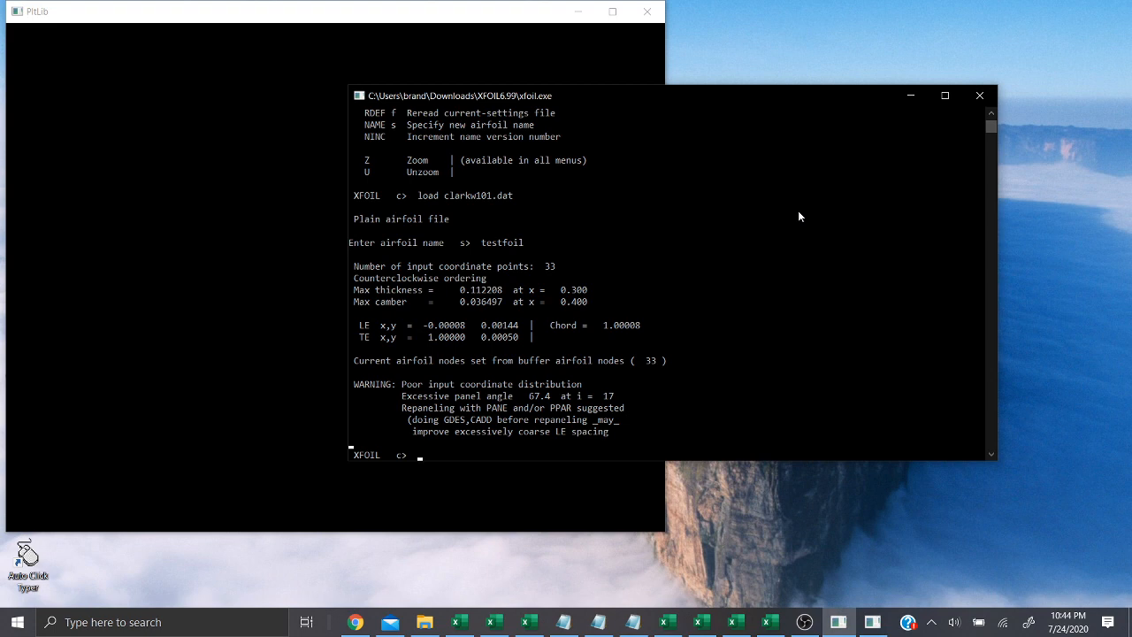
- Show the loaded airfoil's paneling parameters with the ppar command and bring the XFOIL console to the front
text(pane)
key(BackSpace)
key(BackSpace)
key(BackSpace)
text(par)
key(Return)
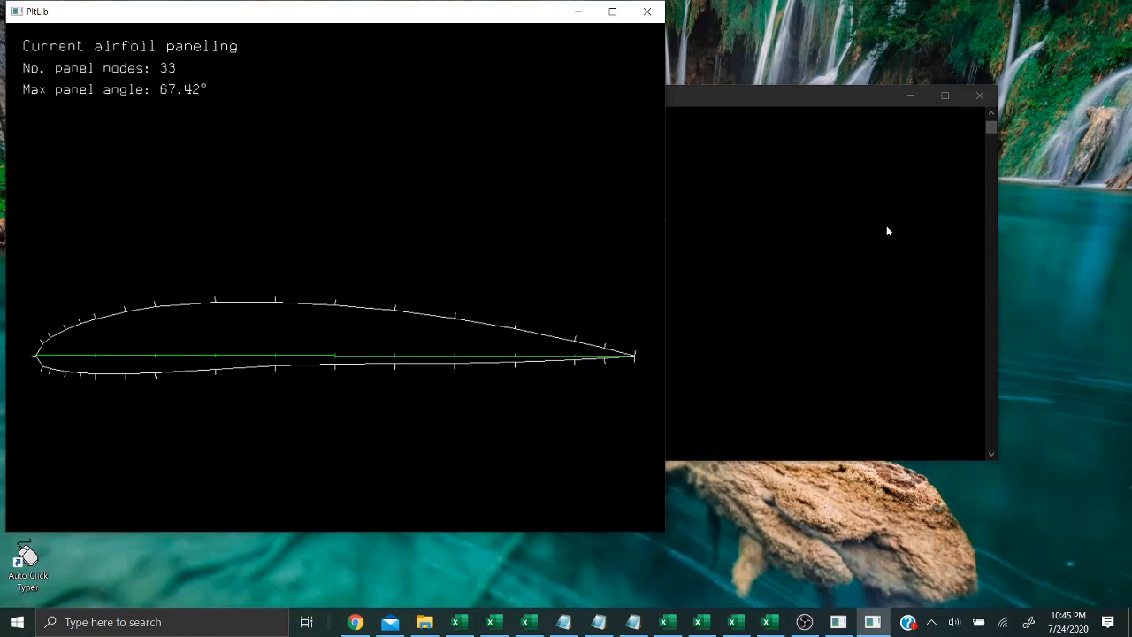
click(888, 231)
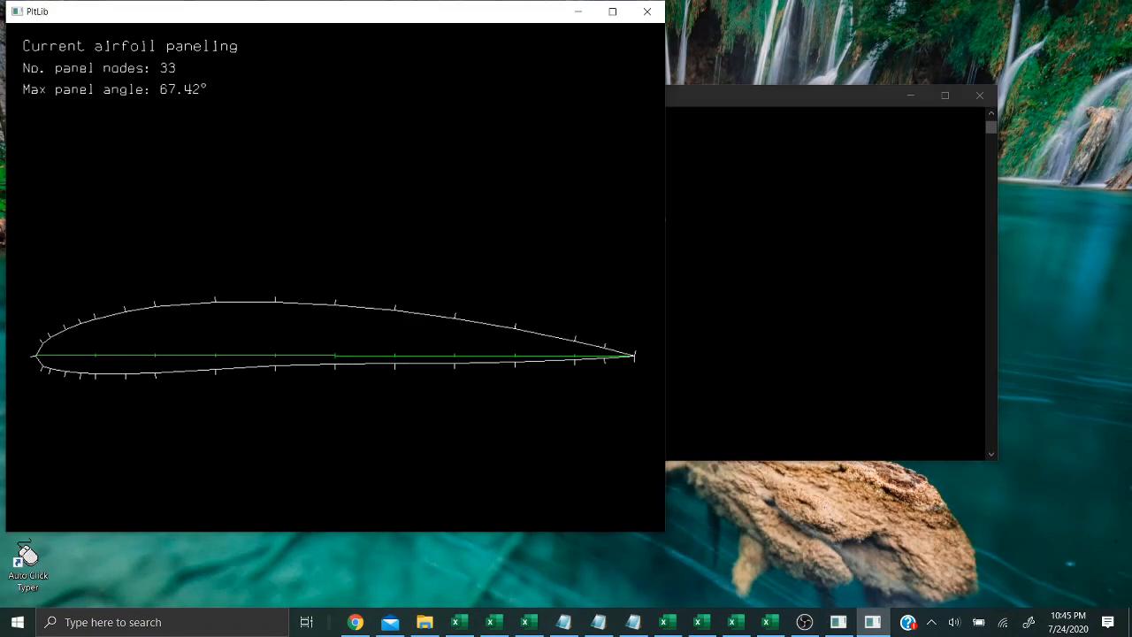
click(738, 219)
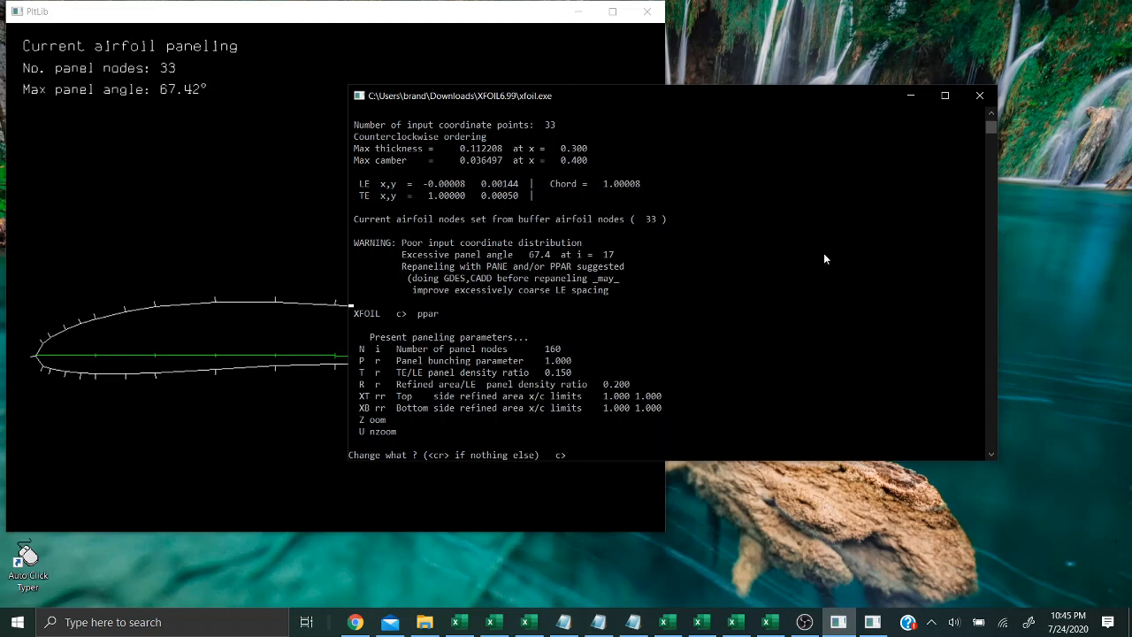
- Try to run the pane and ppar commands at the paneling parameter prompt
text(pane)
key(Return)
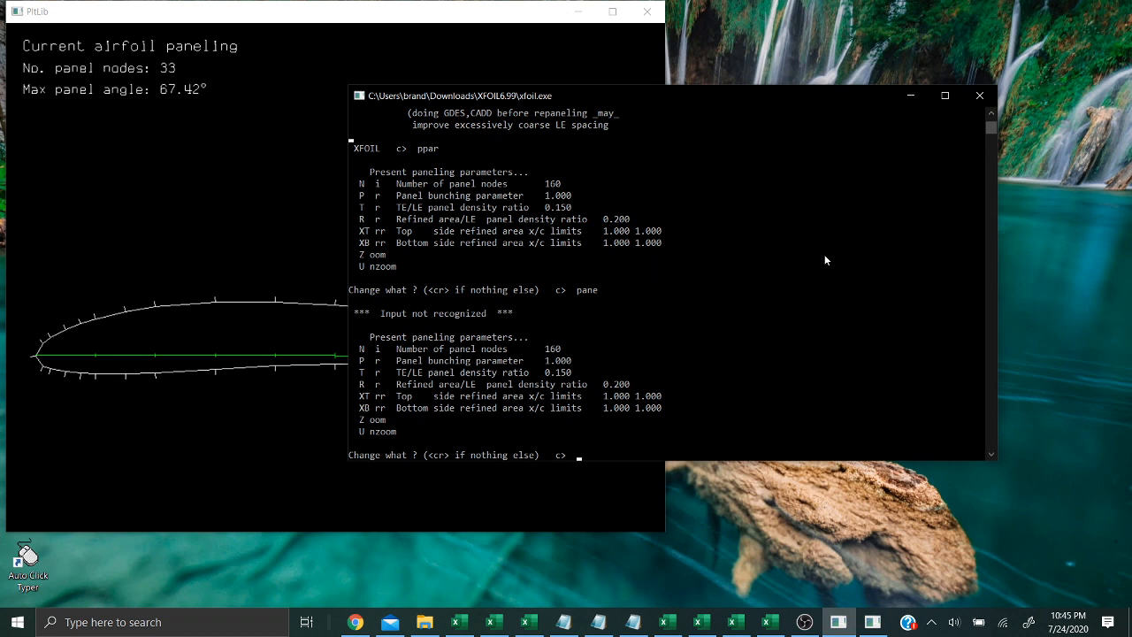
text(ppar)
key(Return)
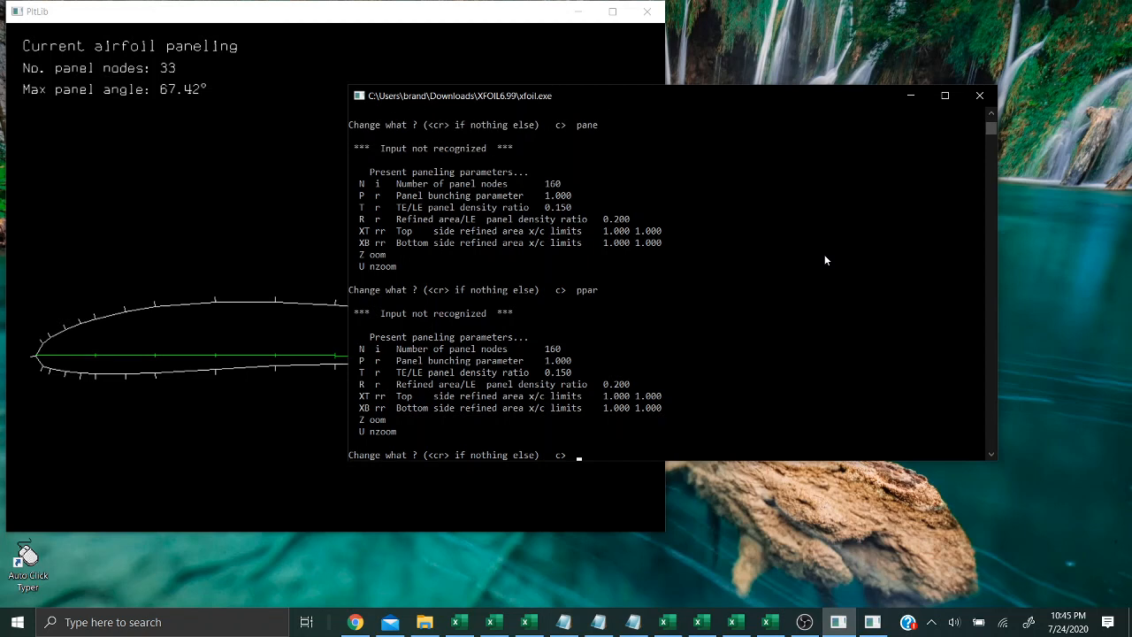
- Repanel the airfoil with 250 panel nodes and a TE/LE panel density ratio of 1, view the result, and return to the XFOIL prompt
text(n 250)
drag(807, 95, 892, 97)
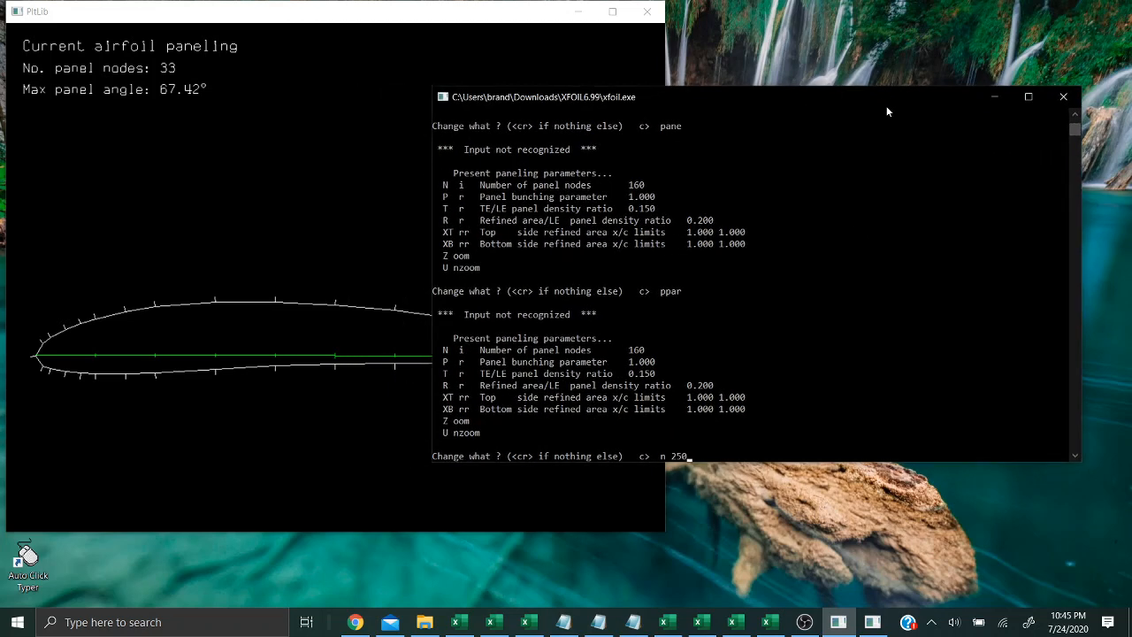
click(872, 621)
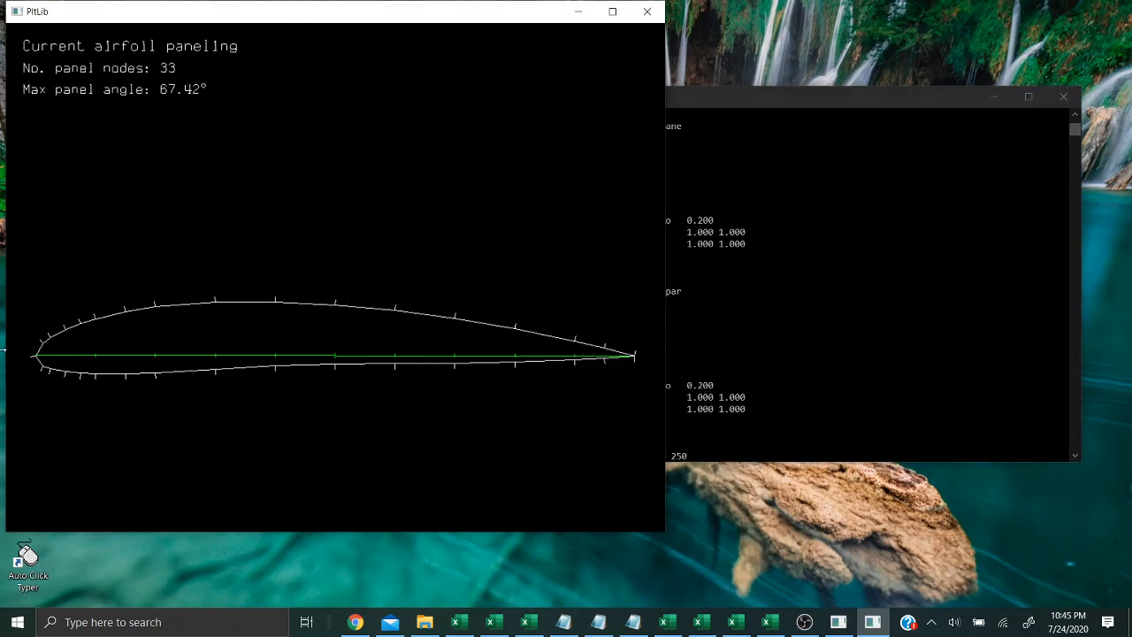
click(933, 334)
key(Return)
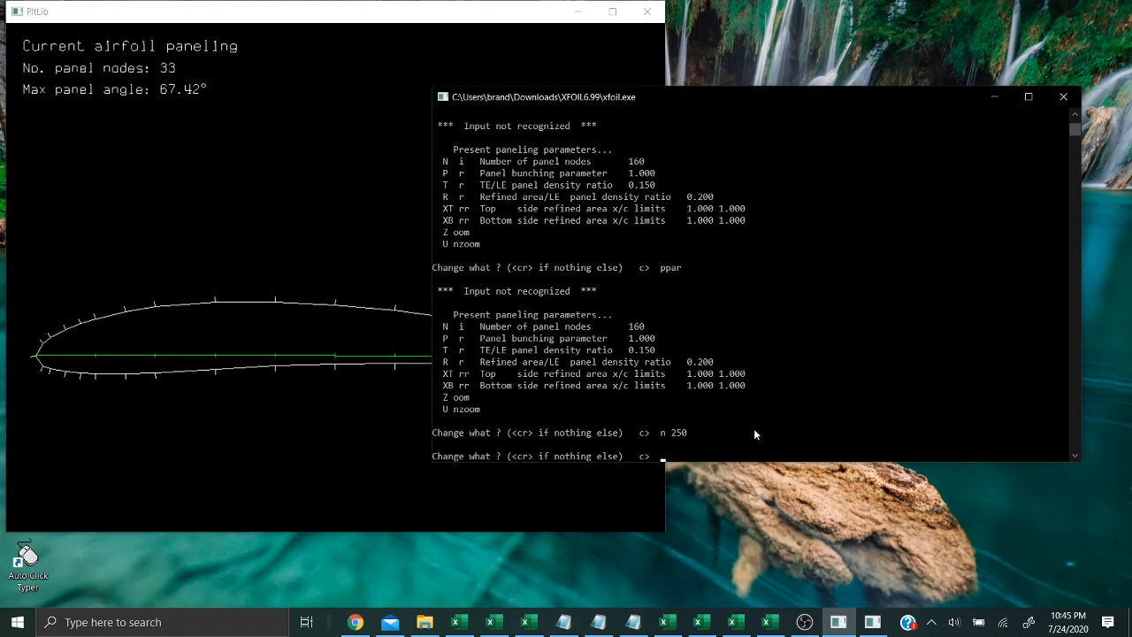
text(t 1)
key(Return)
key(Return)
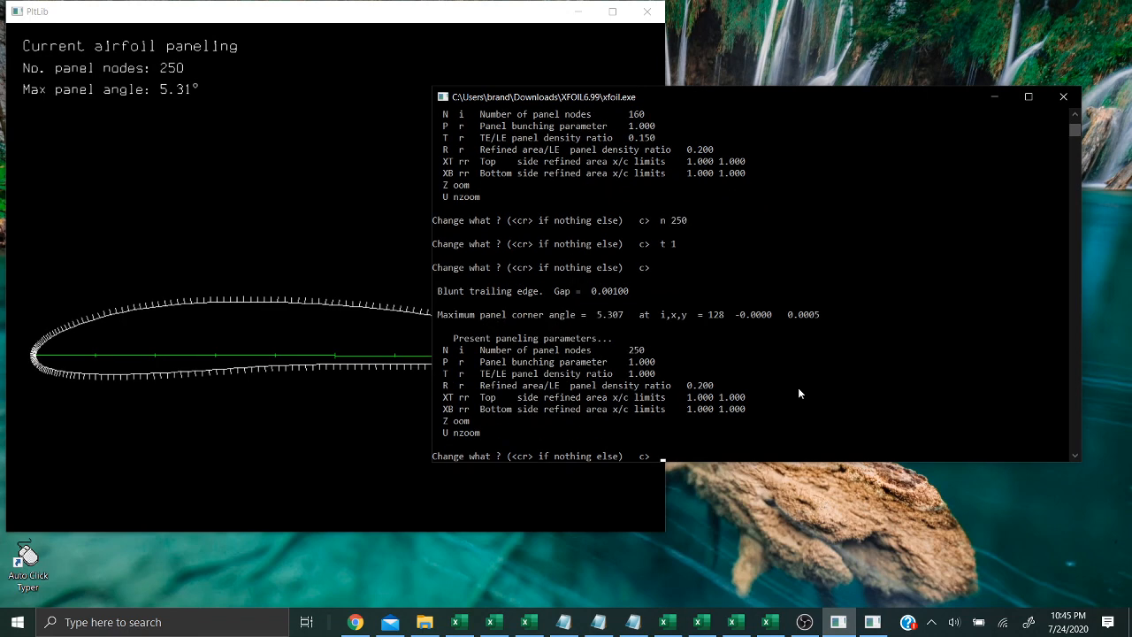
click(380, 407)
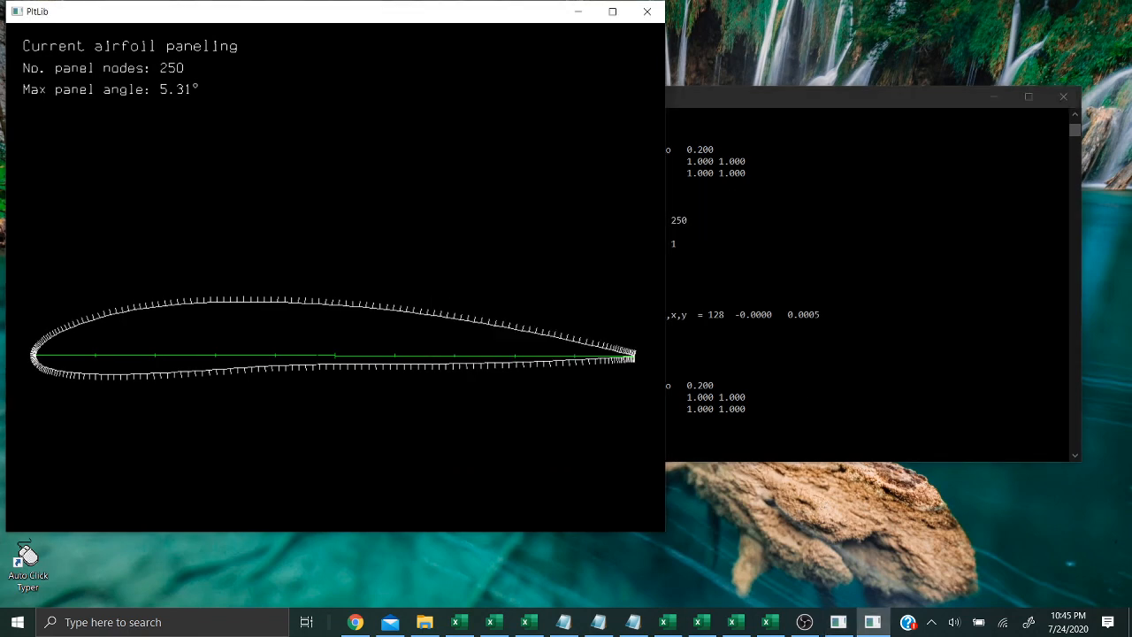
click(856, 320)
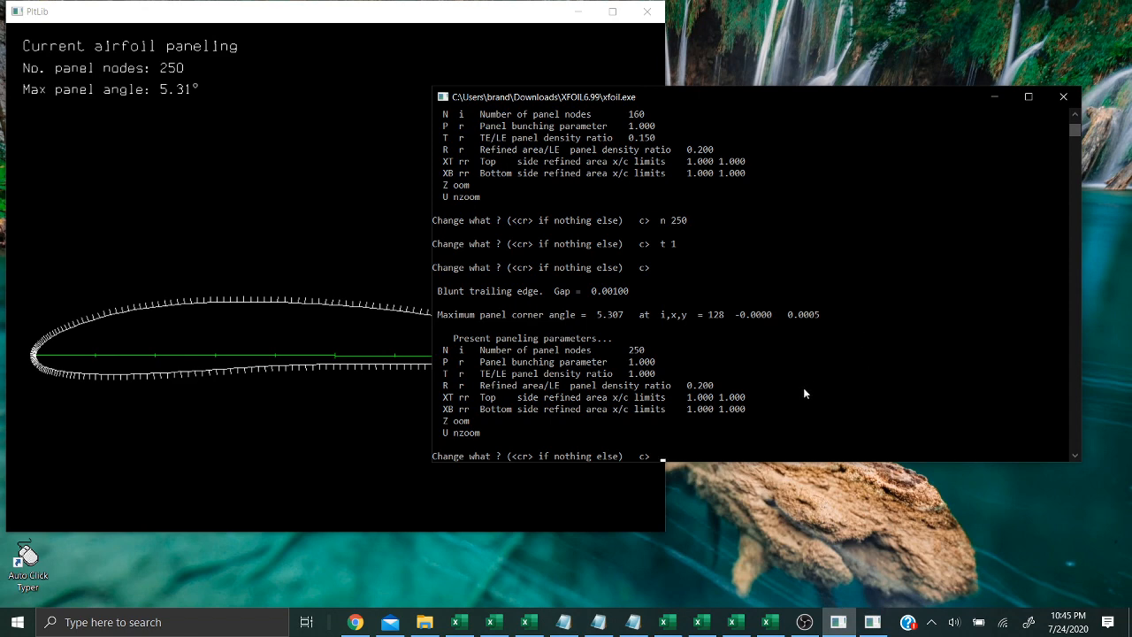
key(Return)
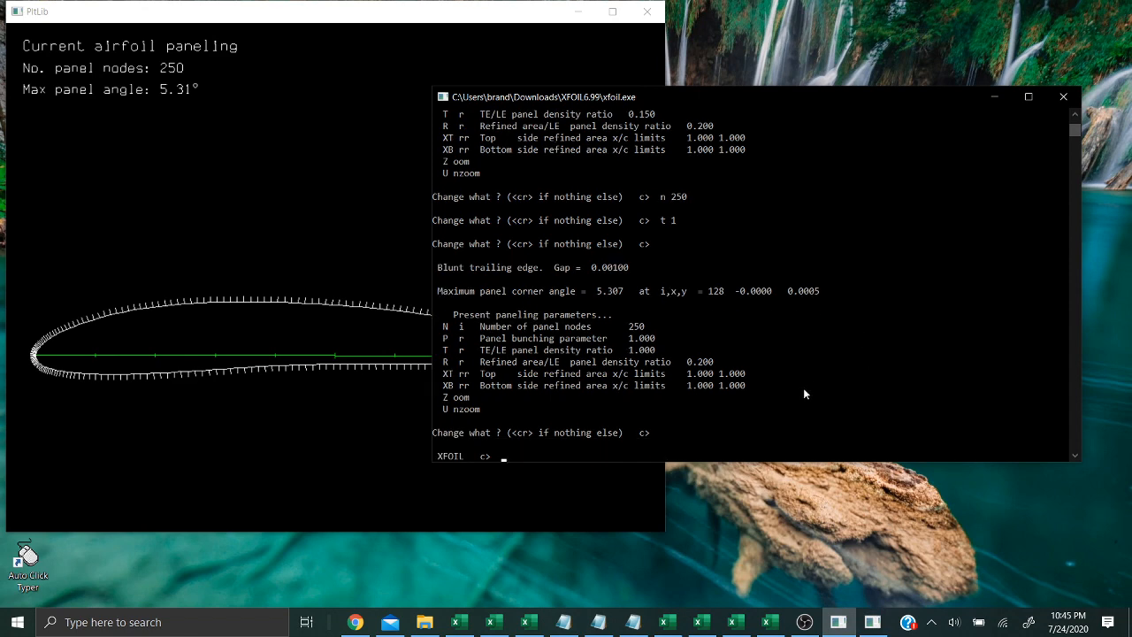
- Enter the GDES geometry design routine and start a flap with its hinge x location at 0.7
text(gdes)
key(Return)
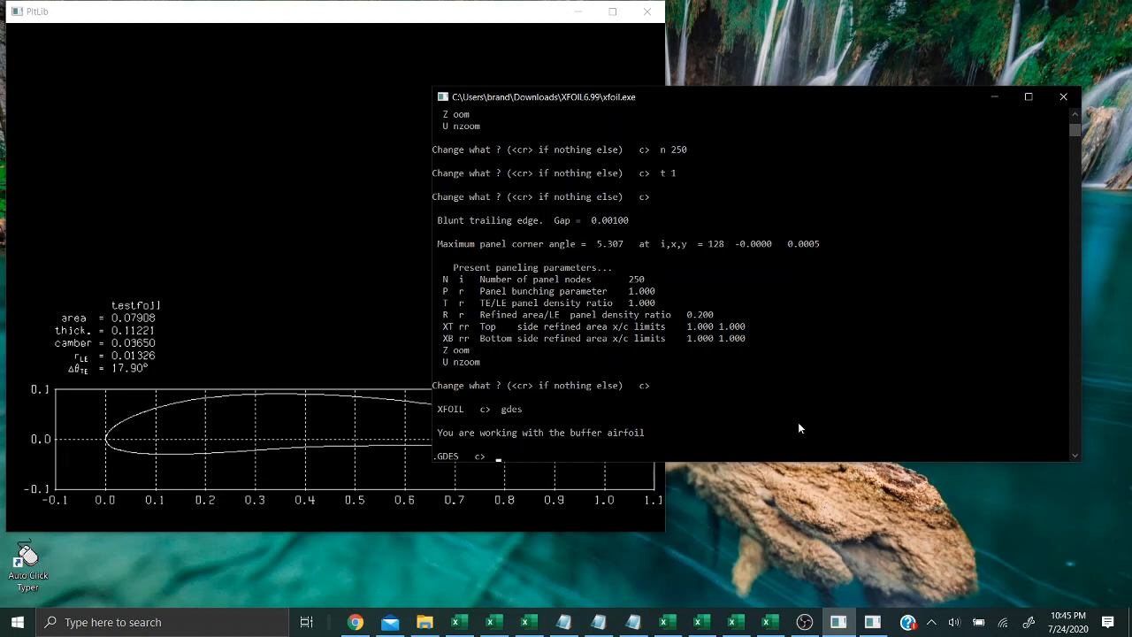
text(flap)
key(Return)
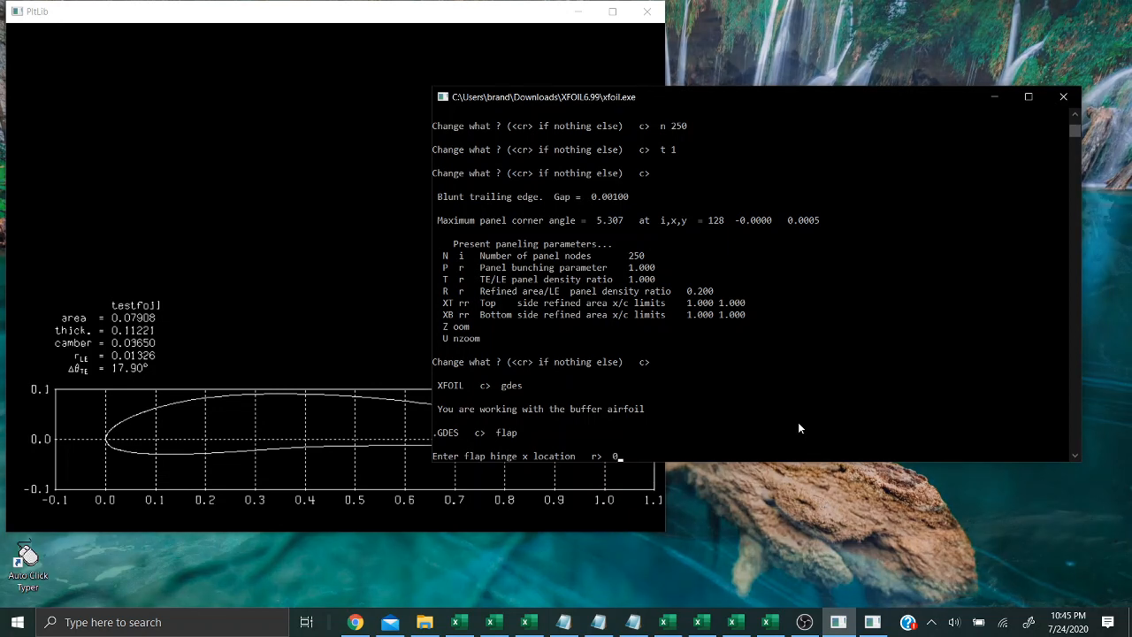
text(0.7)
key(Return)
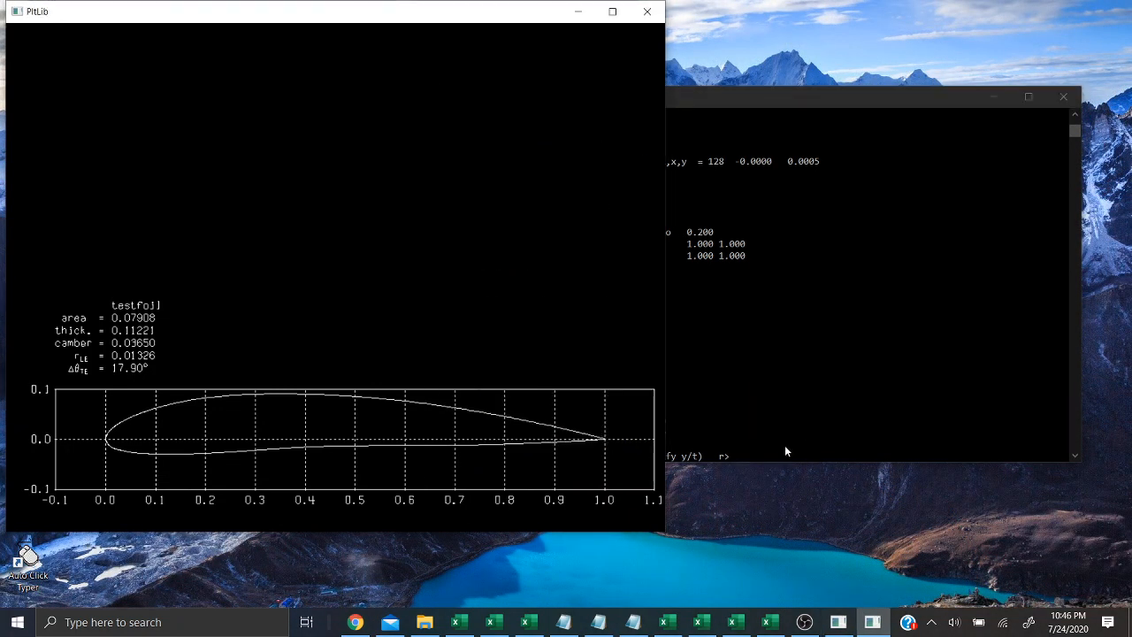
click(784, 445)
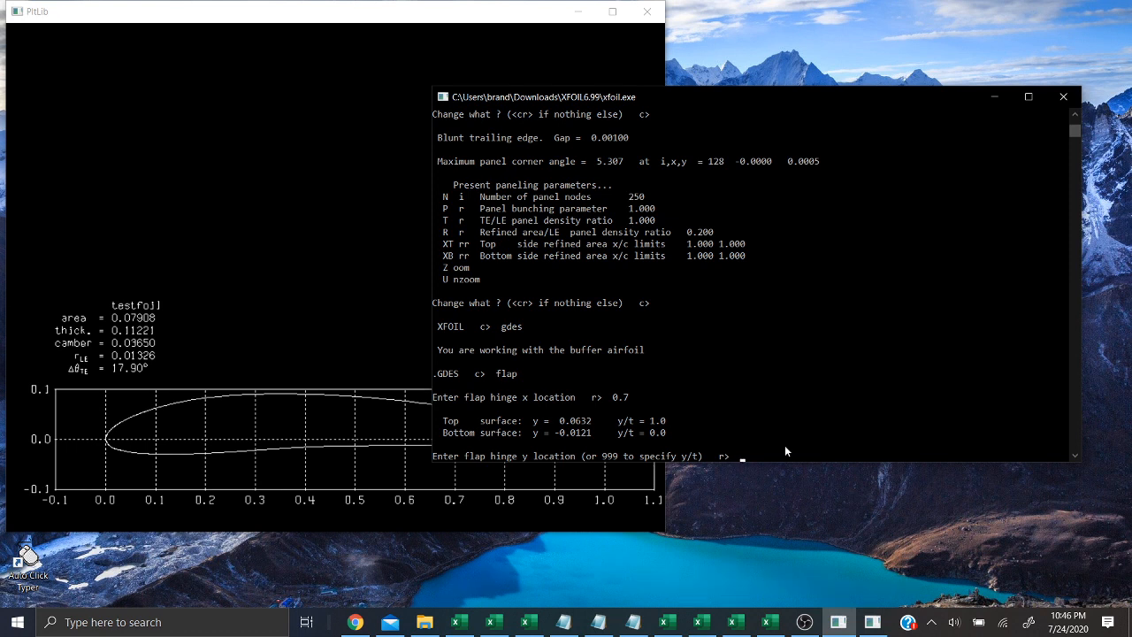
- Specify the flap hinge by relative y/t location 0.5, using 999, and deflect the flap 15 degrees down
text(999)
key(Return)
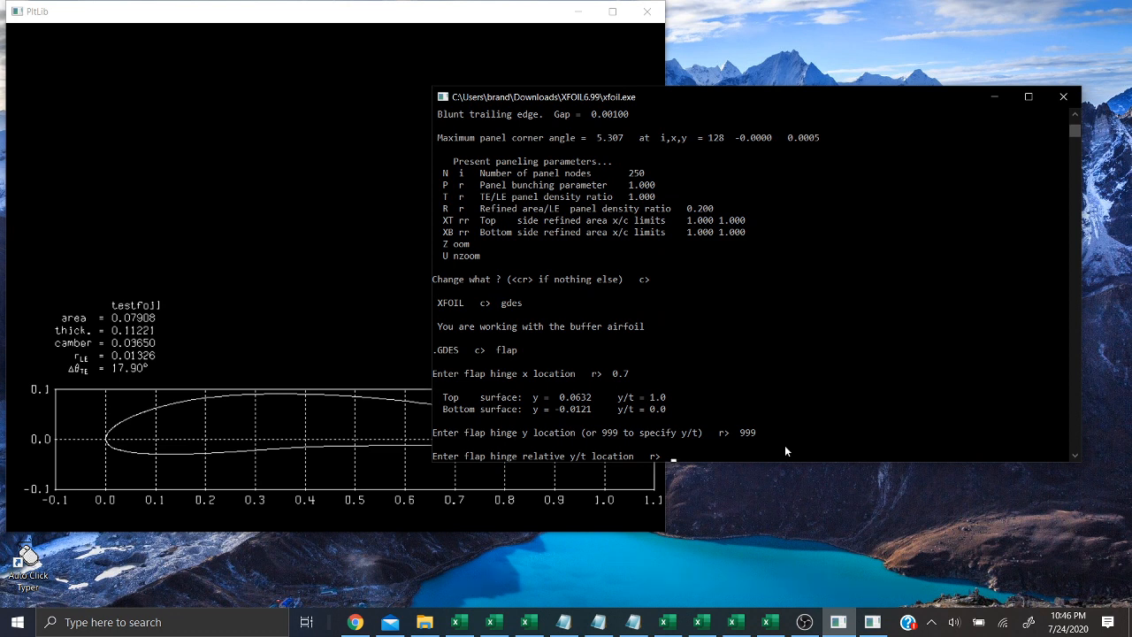
text(0.5)
key(Return)
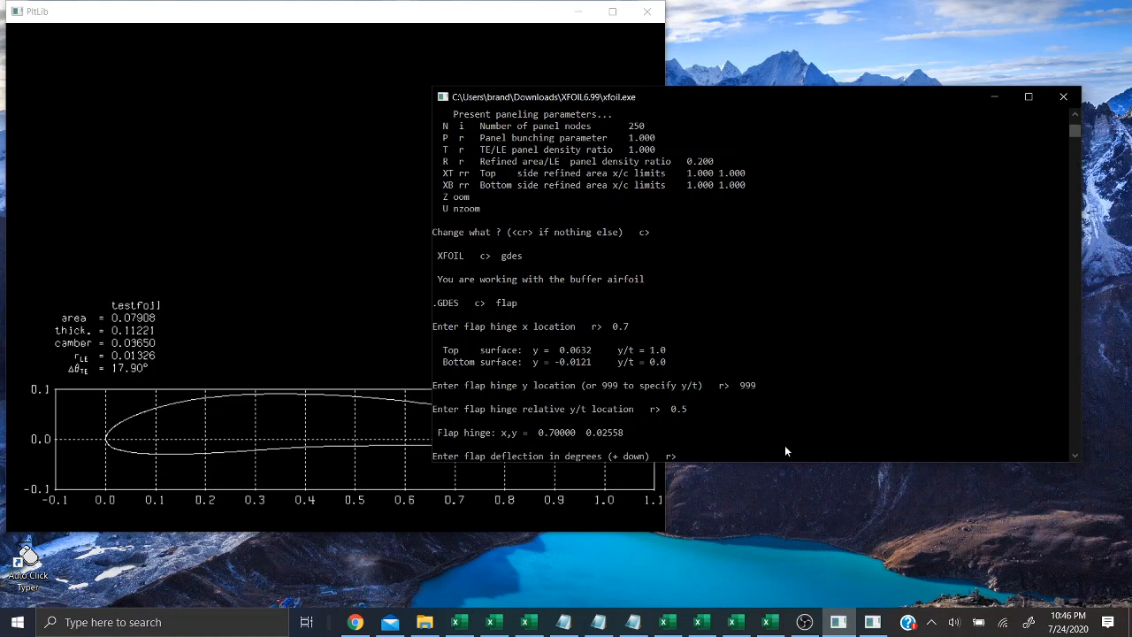
text(15)
key(Return)
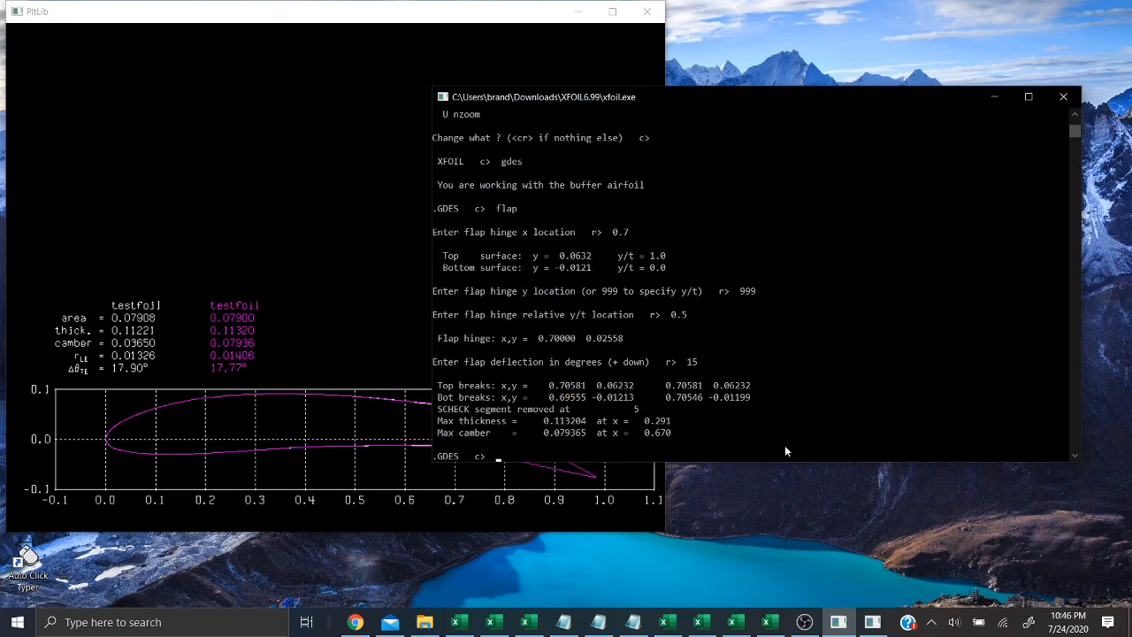
- Inspect the flapped shape in the plot window, make it the current airfoil with exec, and leave GDES
drag(801, 100, 830, 22)
click(499, 413)
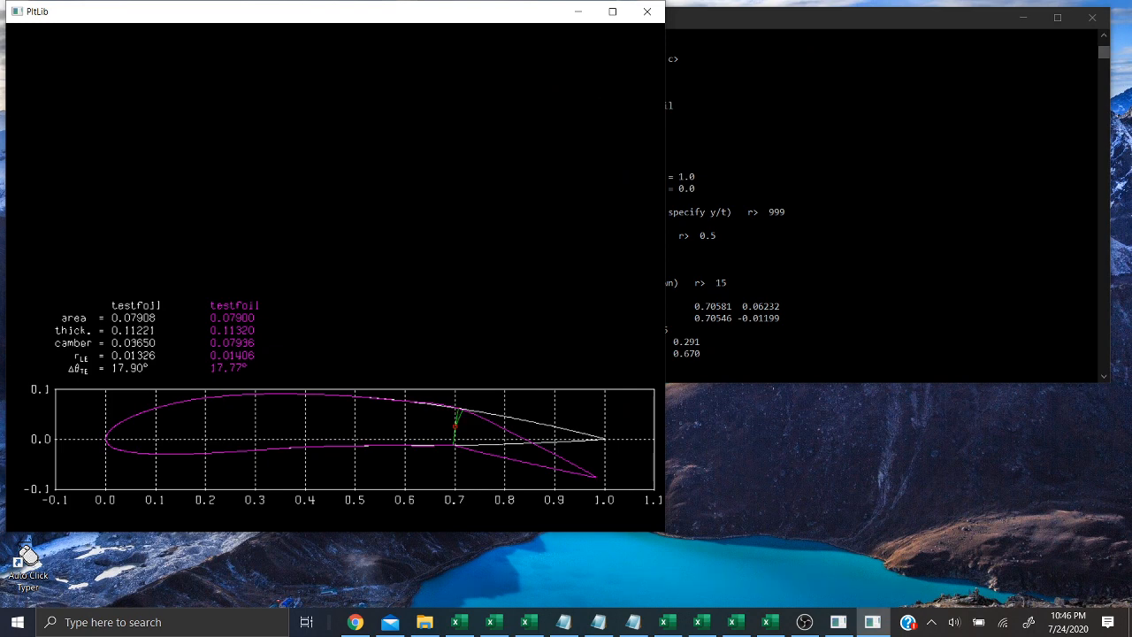
click(815, 271)
drag(842, 22, 807, 75)
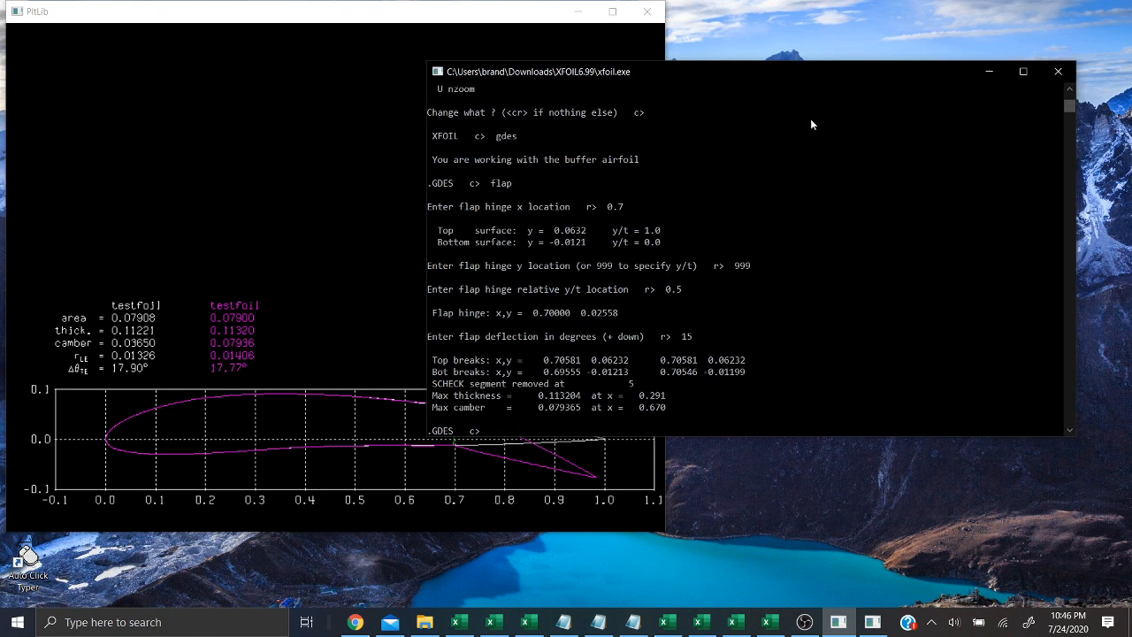
text(exec)
key(Return)
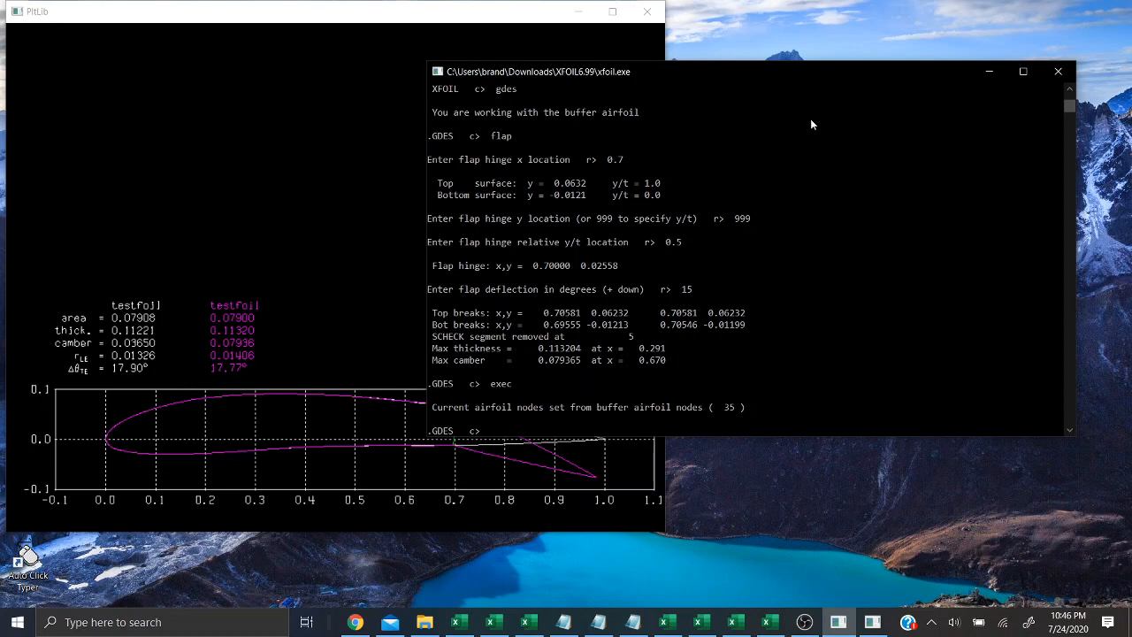
key(Return)
- Enter the OPER routine and turn on viscous mode with a Reynolds number of 3000000
text(oper)
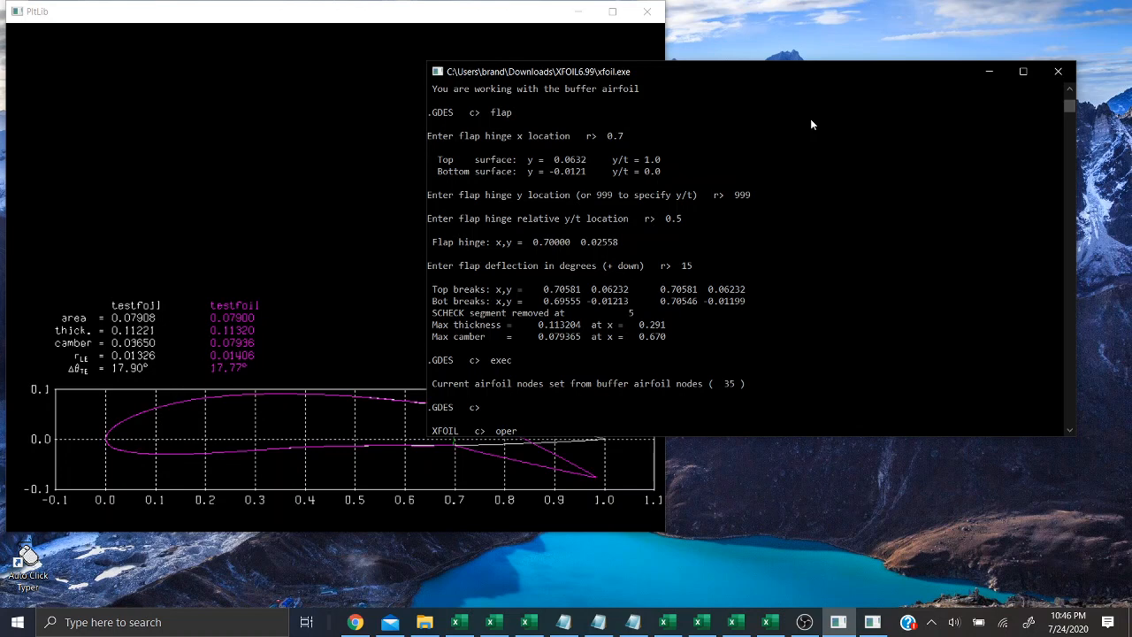
key(Return)
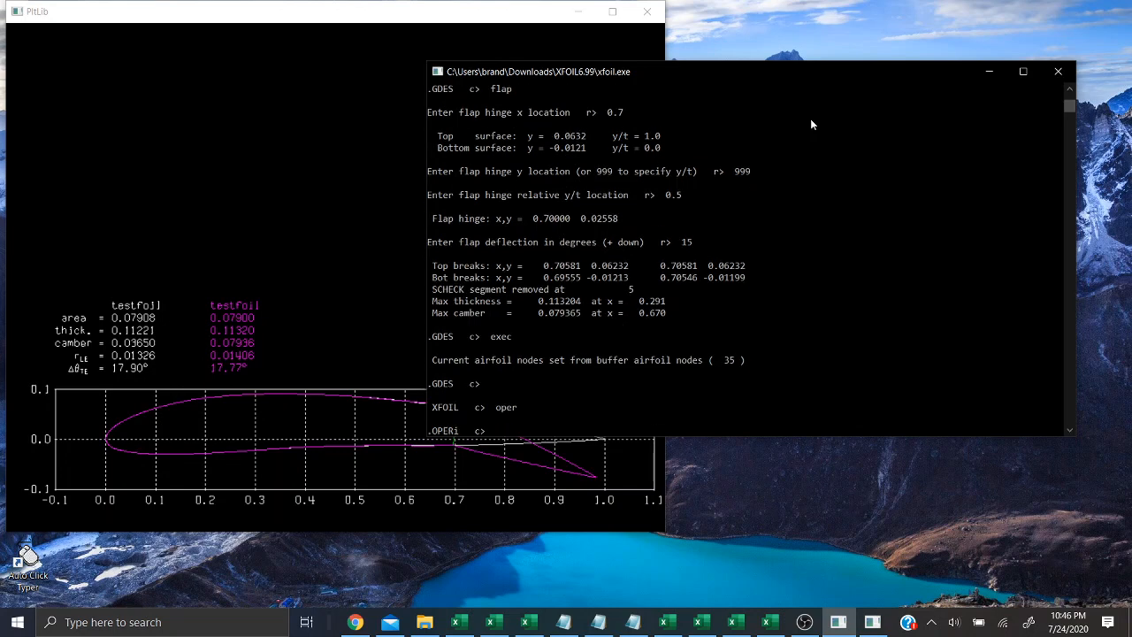
text(visc)
key(BackSpace)
key(BackSpace)
key(BackSpace)
text(isc)
key(Return)
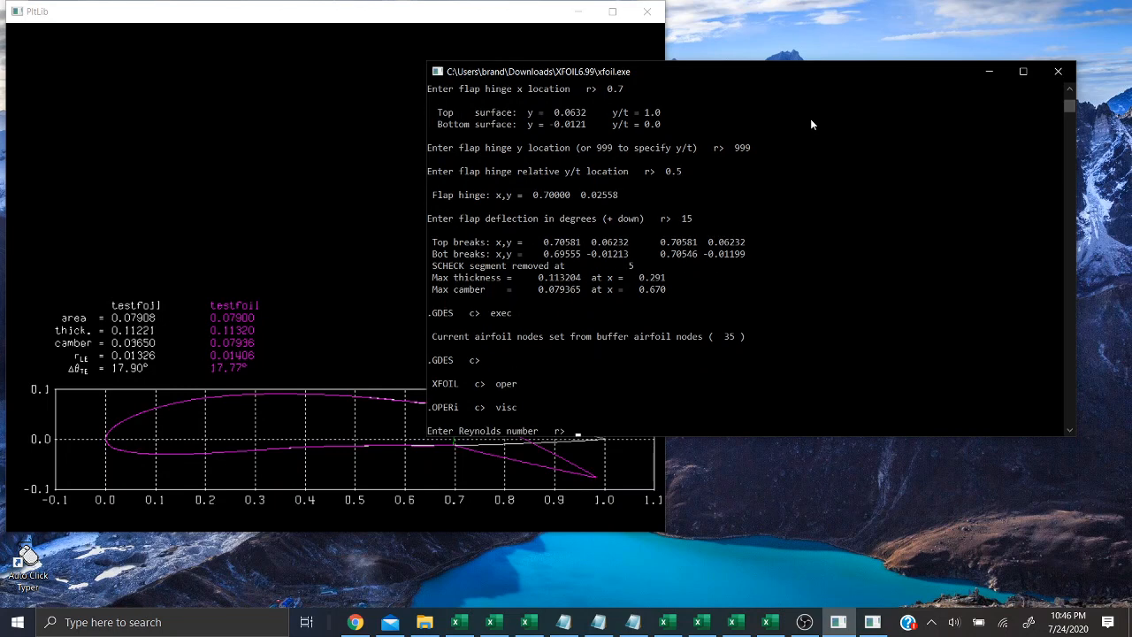
text(3000)
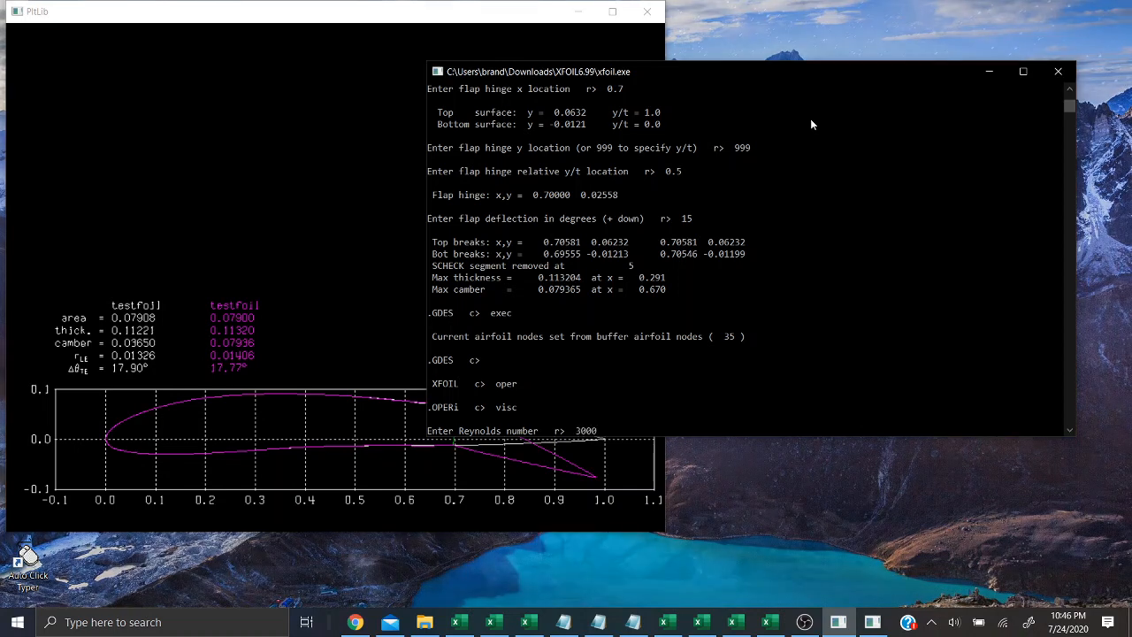
text(000)
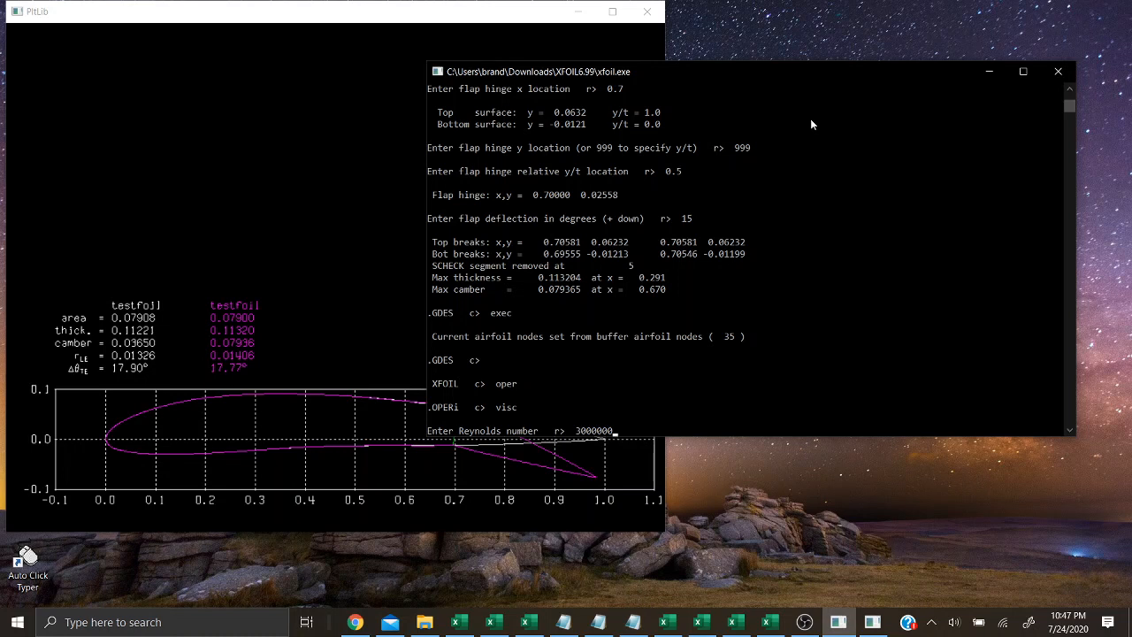
key(Return)
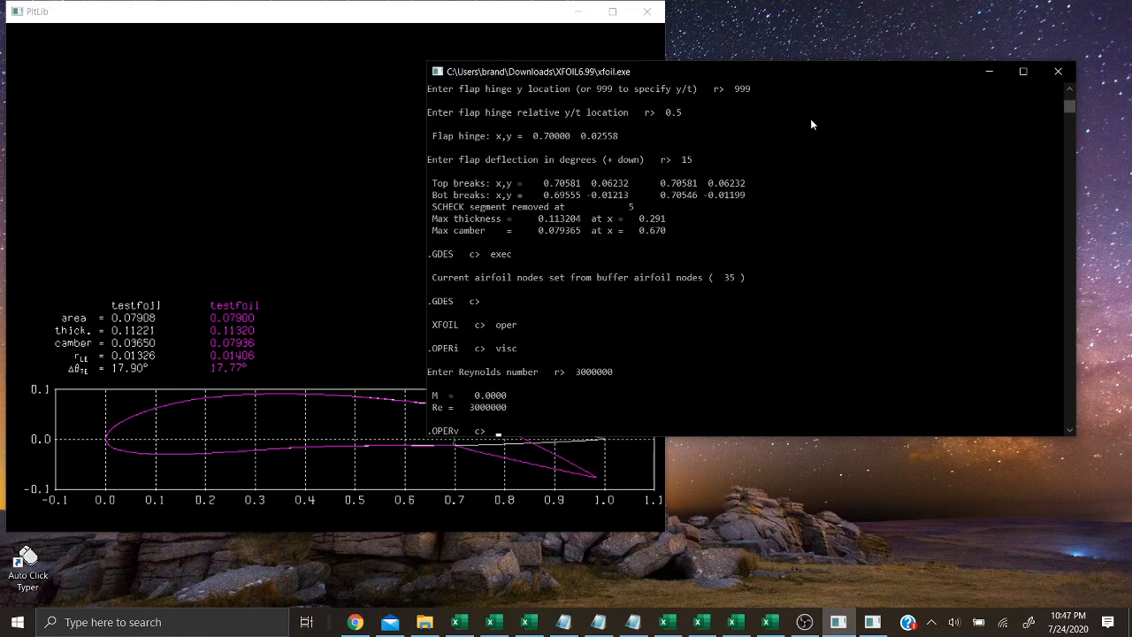
- Set the viscous solution's iteration limit to 100
text(iter)
key(Return)
text(1)
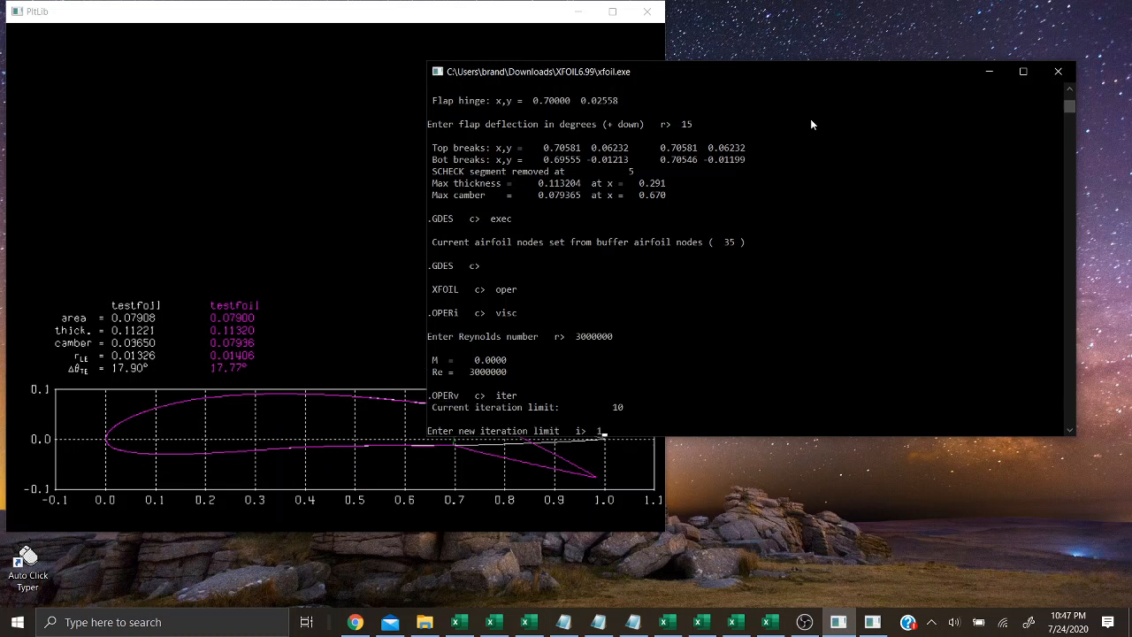
text(00)
key(Return)
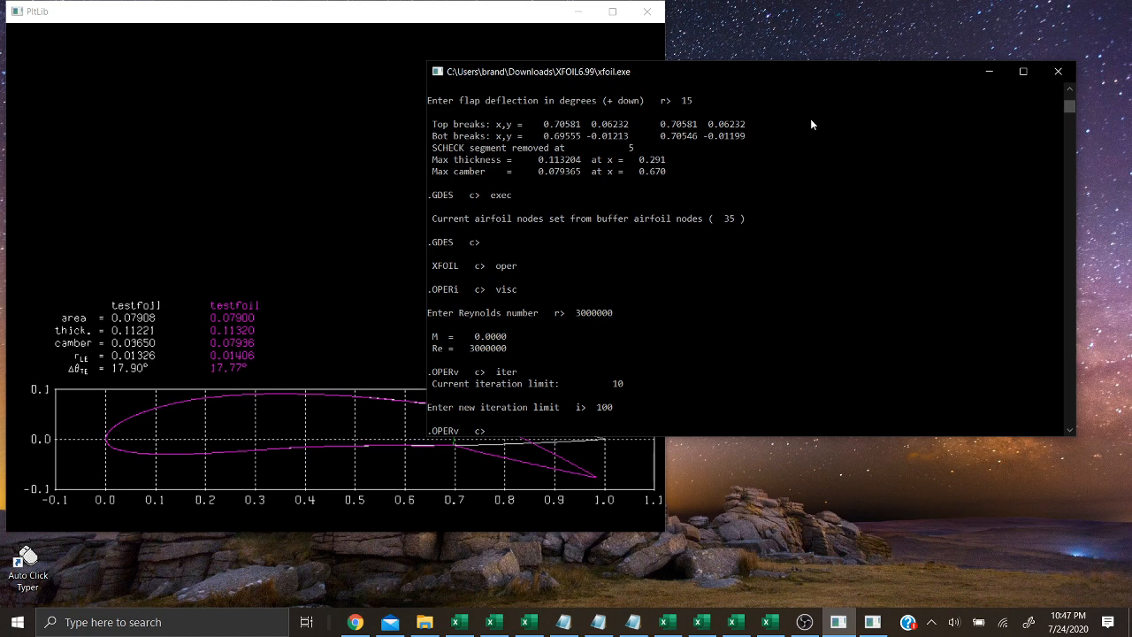
- Run the flapped airfoil at an angle of attack of 0 degrees and view its pressure plot
text(alfa 0)
key(Return)
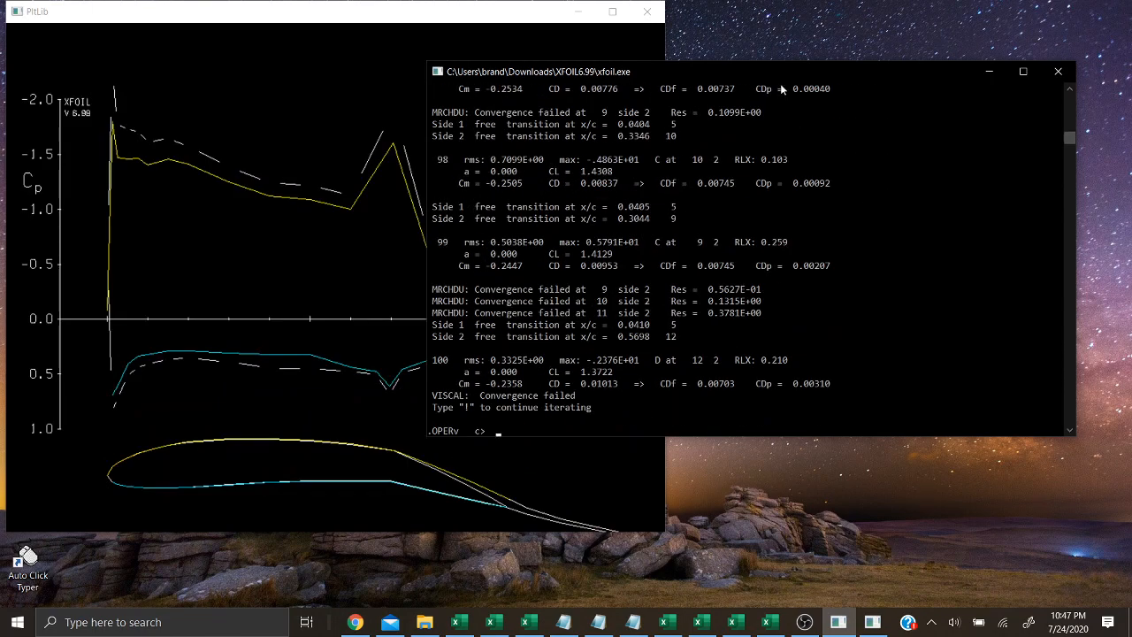
drag(780, 76, 890, 143)
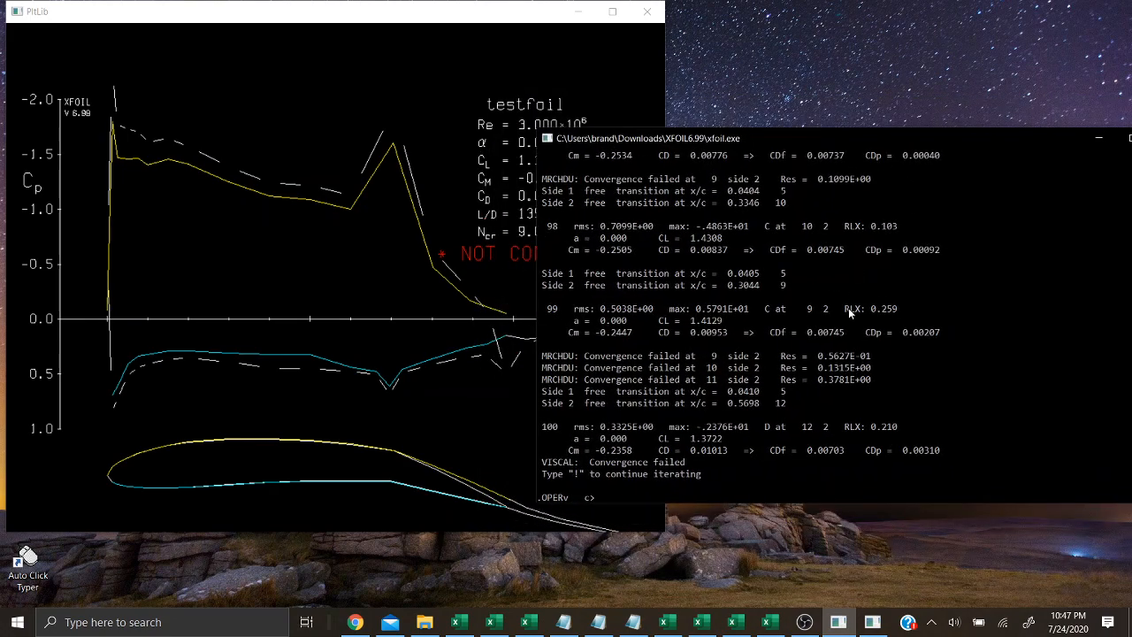
click(873, 622)
click(889, 389)
- Run the flapped airfoil at an angle of attack of 5 degrees and continue the iterations four more times
text(alfa 5)
key(Return)
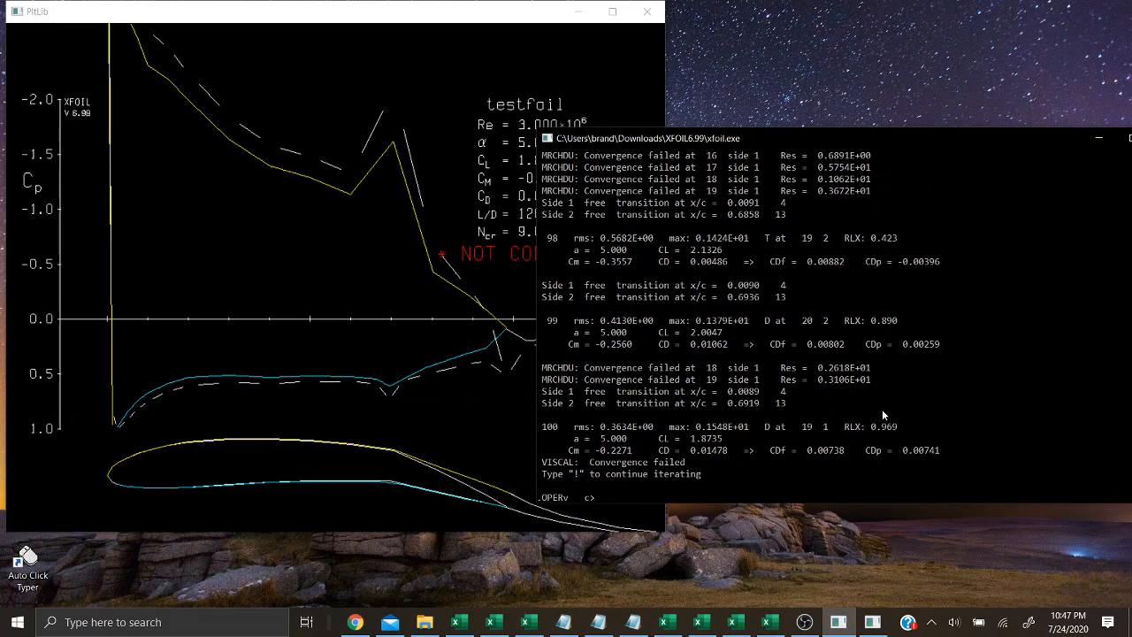
text(!)
key(Return)
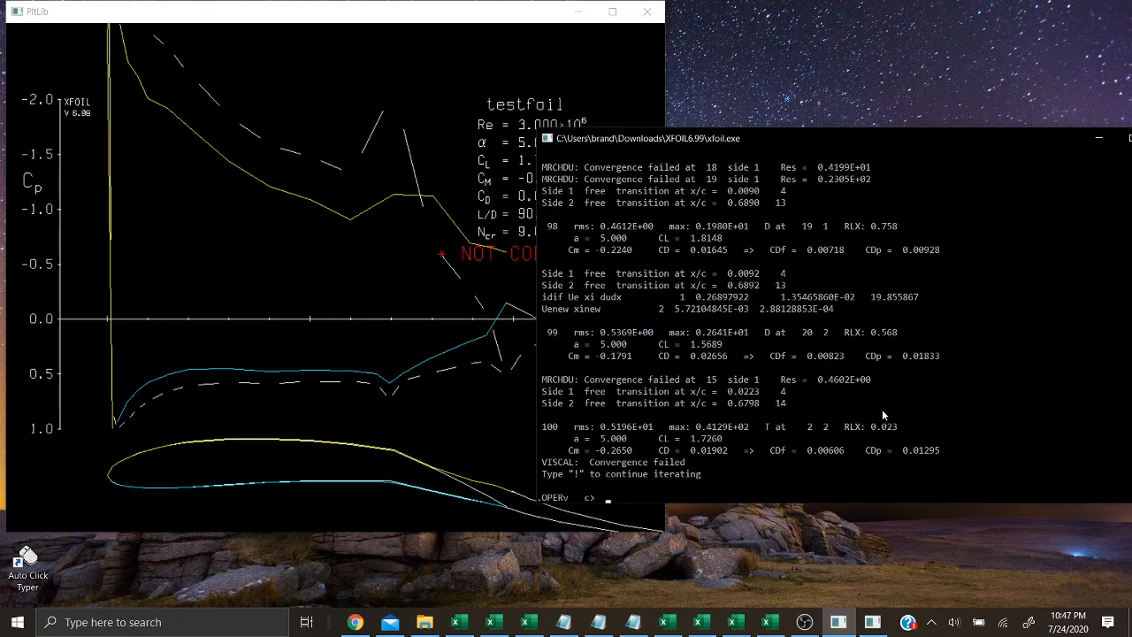
text(!)
key(Return)
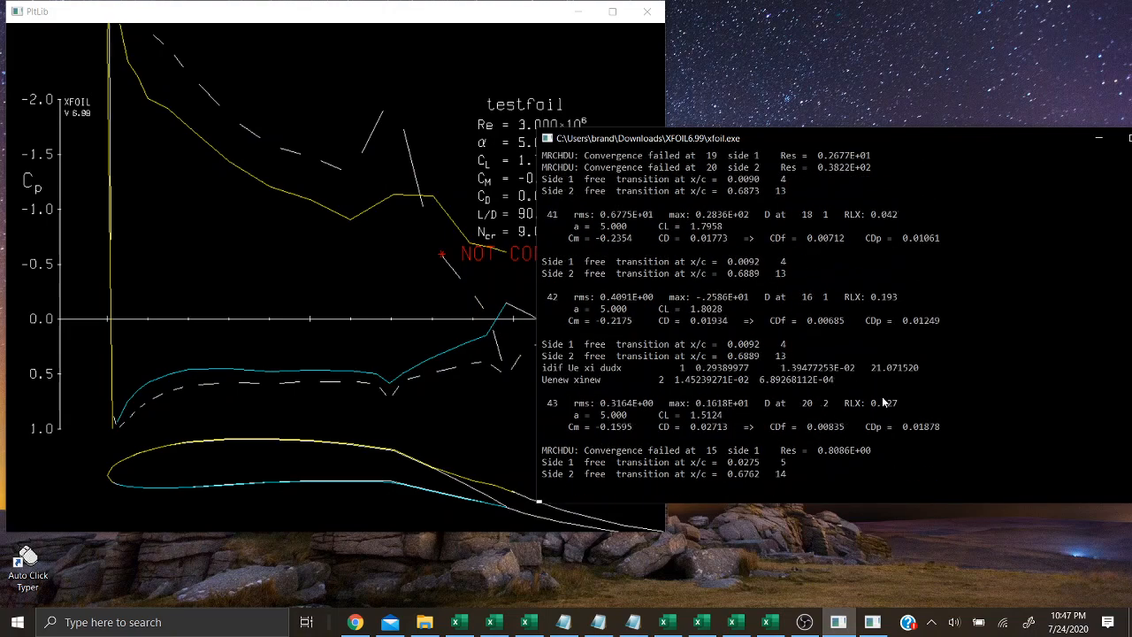
text(!)
key(Return)
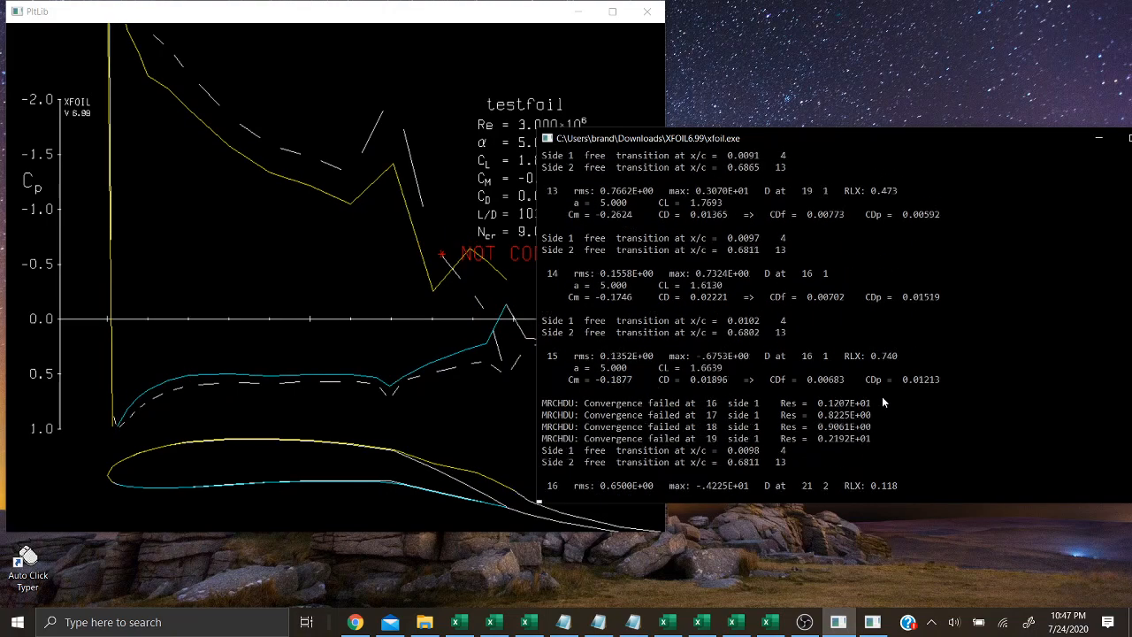
text(!)
key(Return)
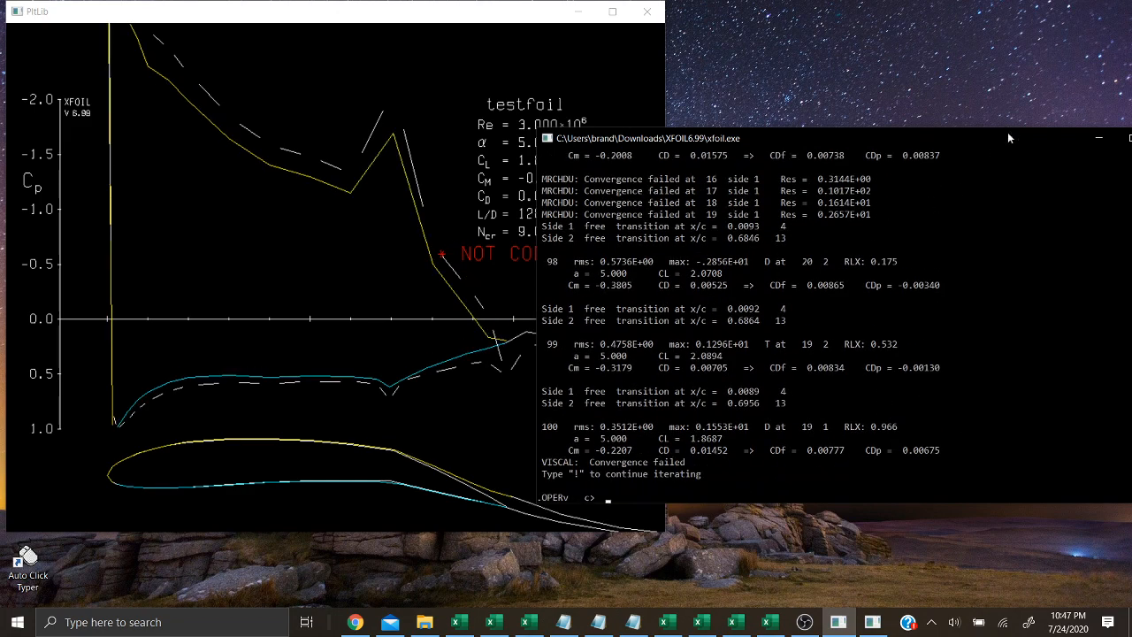
- Move the XFOIL console clear of the desktop edge and bring the 5-degree pressure plot forward to examine it
drag(1007, 132, 682, 87)
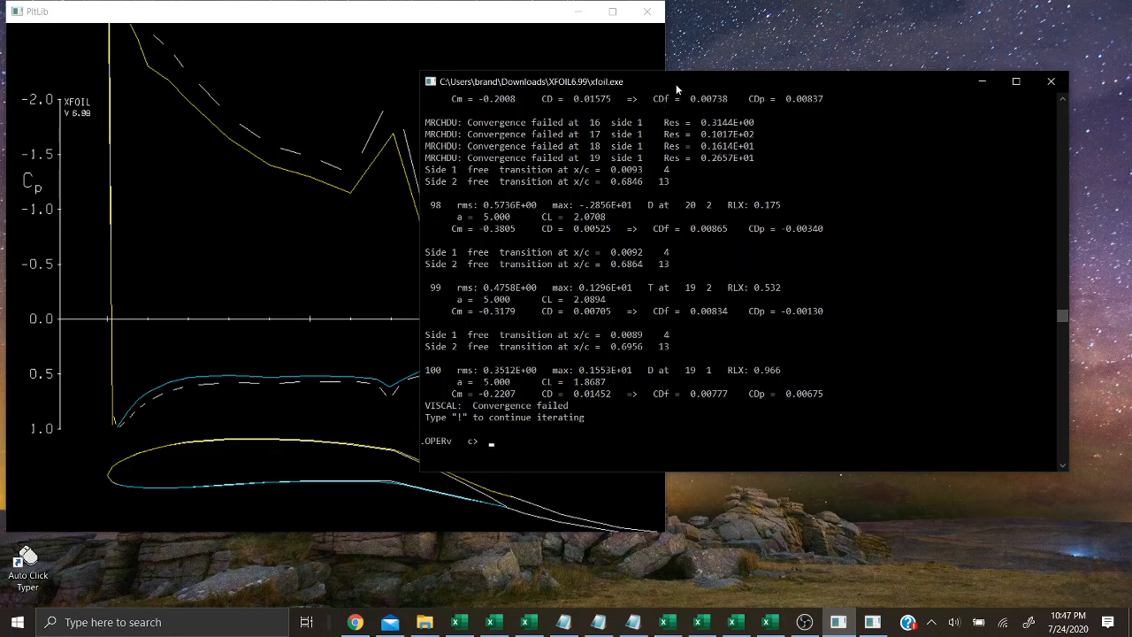
drag(677, 81, 699, 33)
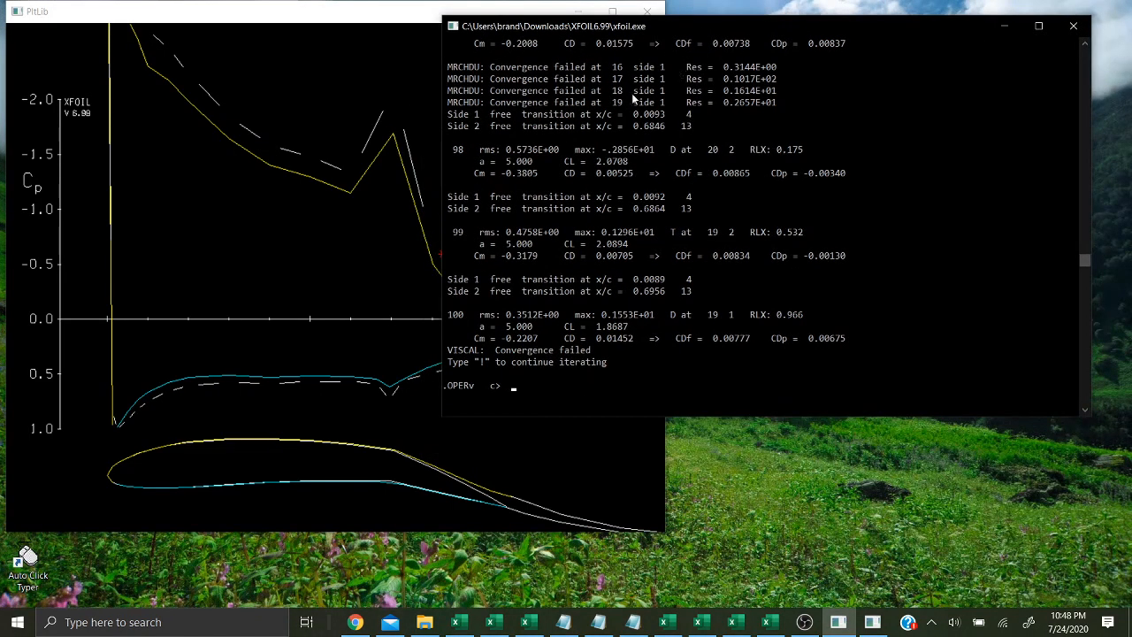
click(484, 445)
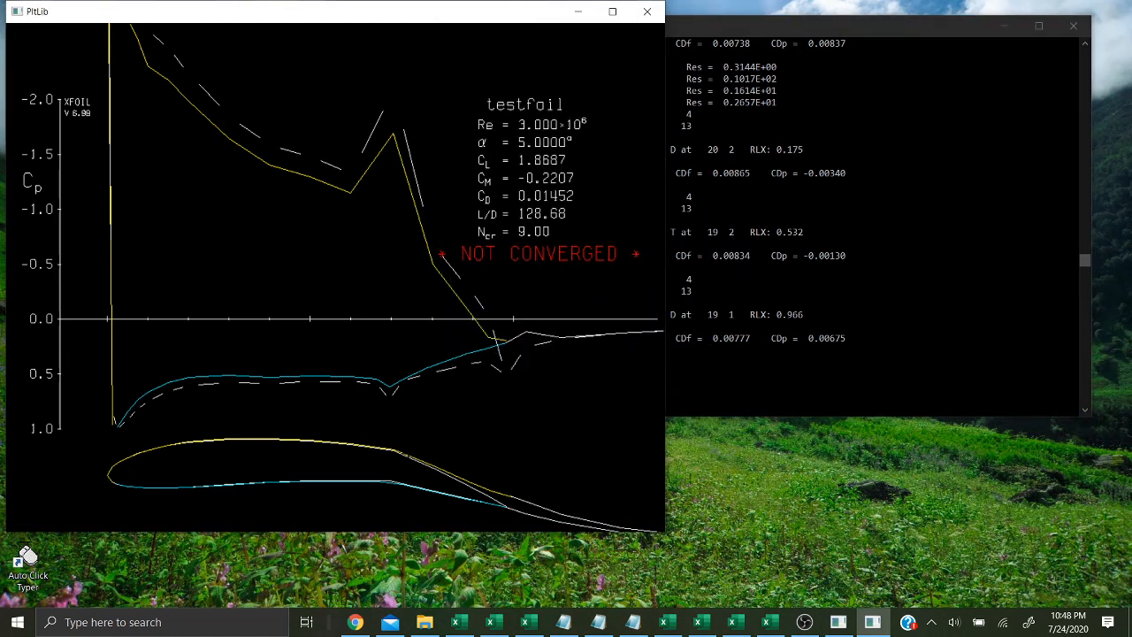
- Bring the XFOIL console and the 5-degree pressure plot forward in turn to examine the iteration output and the pressure curve
click(913, 310)
drag(748, 20, 744, 84)
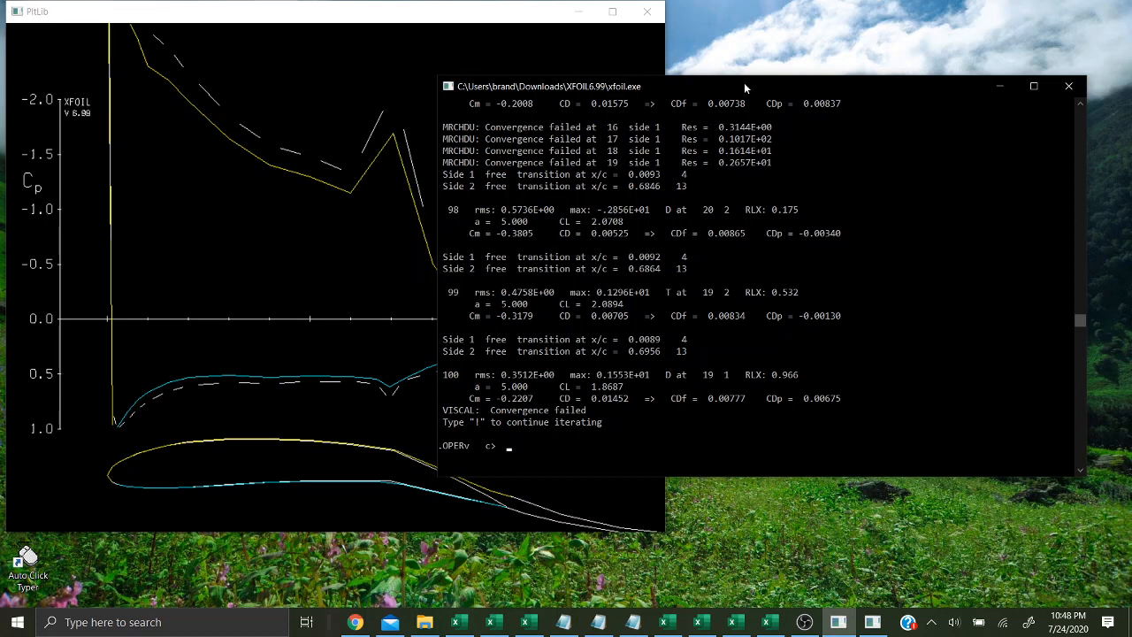
click(380, 212)
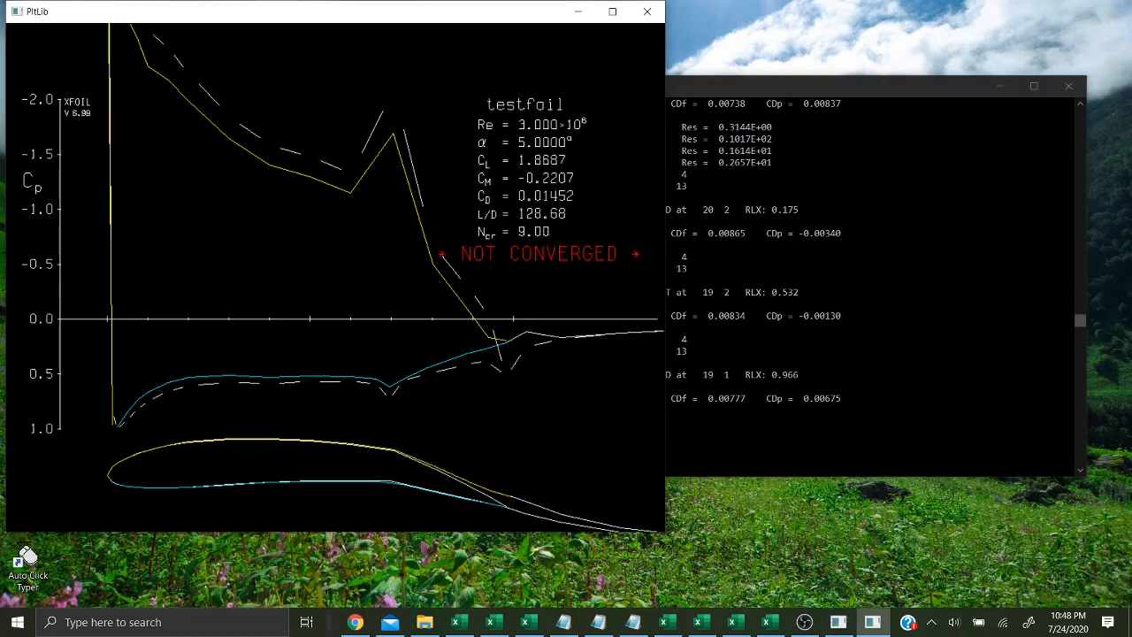
click(936, 95)
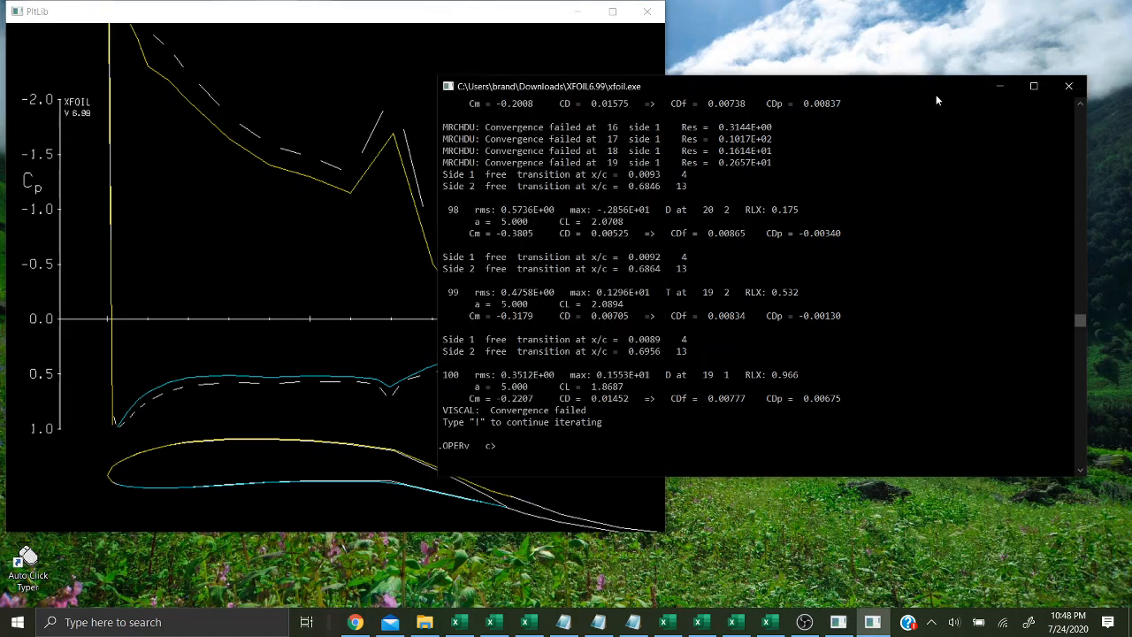
- Quit XFOIL, relaunch it from the XFOIL6.99 folder and move its console clear of the desktop icons
key(Return)
text(quit)
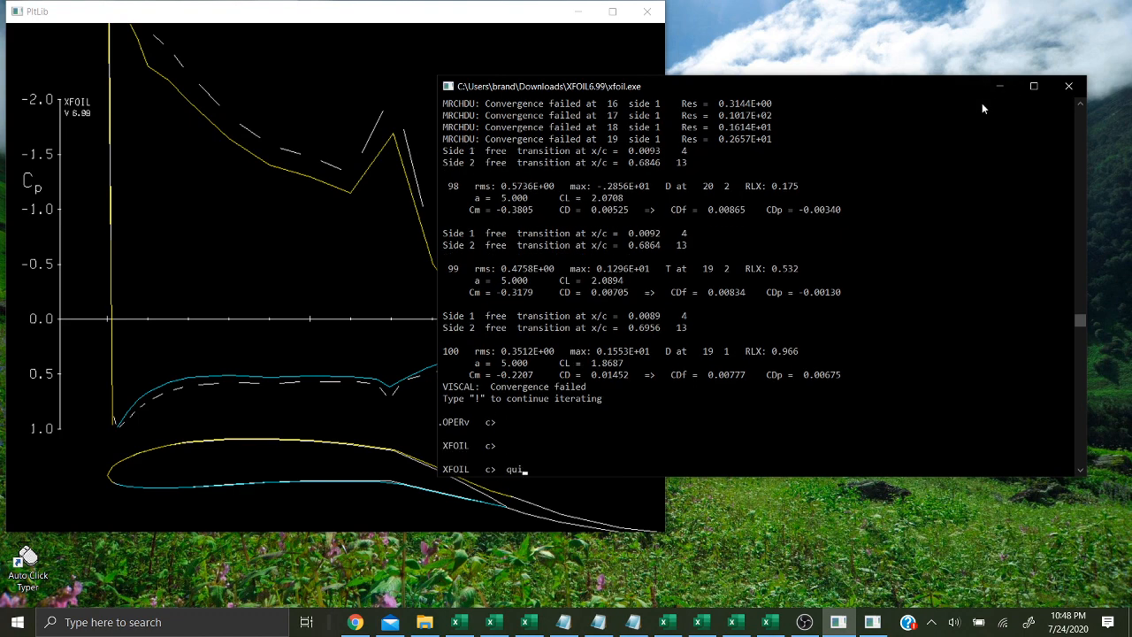
key(Return)
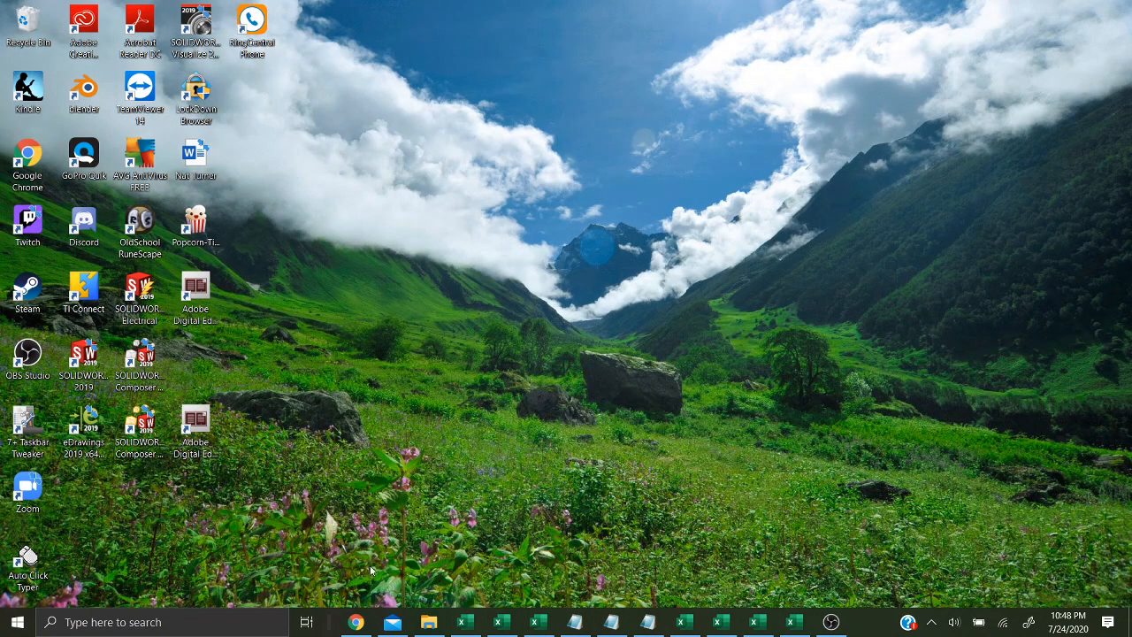
click(429, 621)
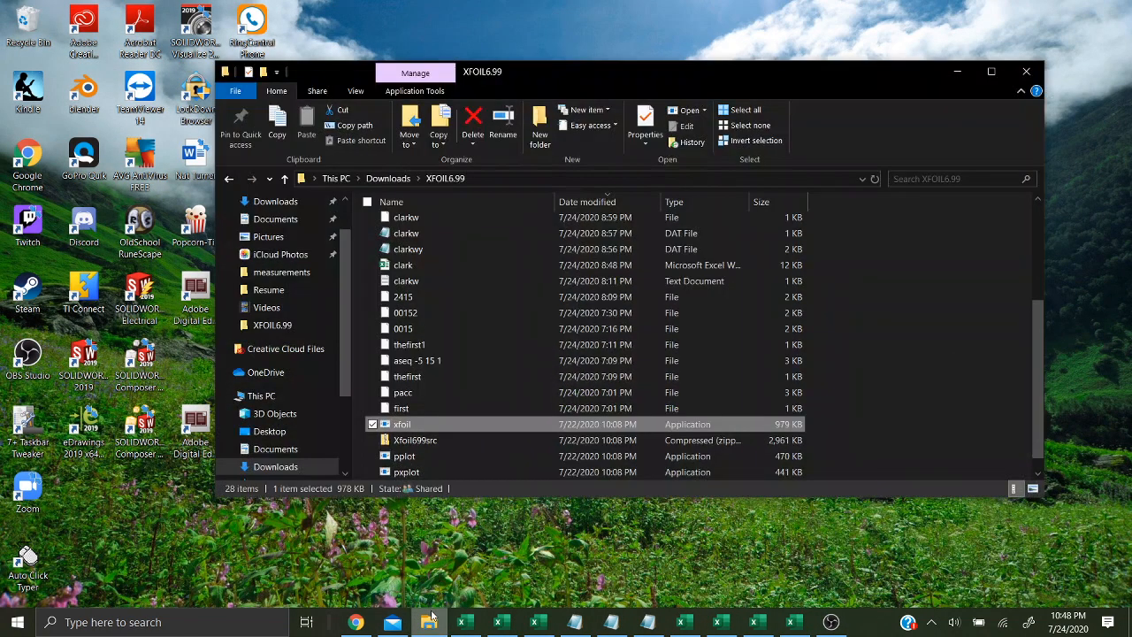
double_click(403, 425)
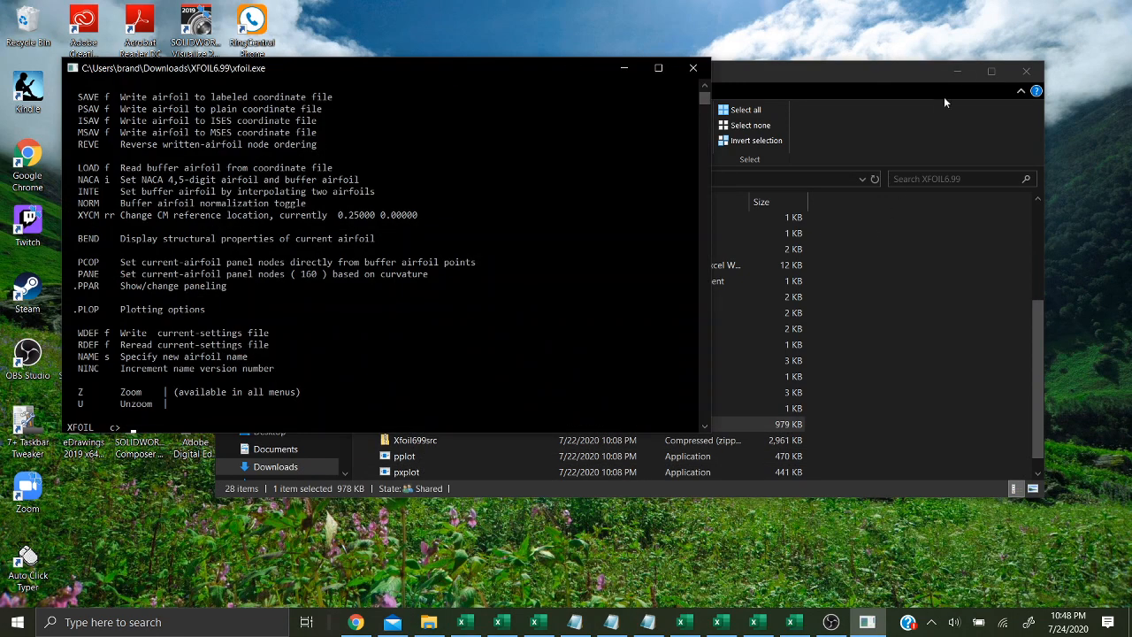
click(957, 70)
drag(475, 68, 692, 68)
- Generate the NACA 2415 airfoil and panel it based on curvature with PANE
text(naca)
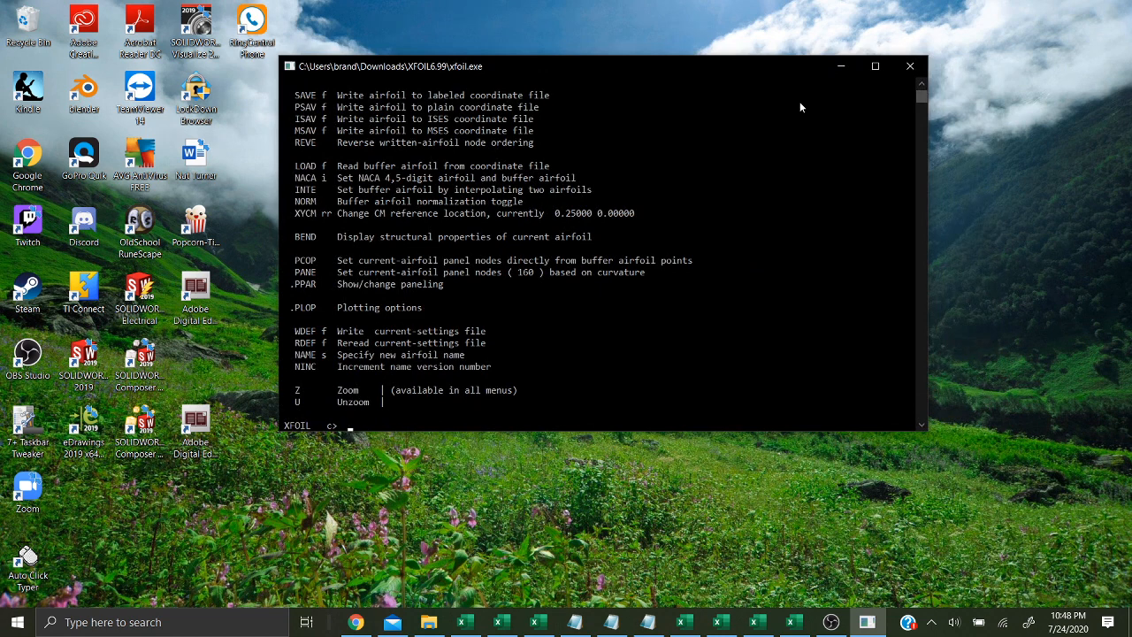
text( 2415)
key(Return)
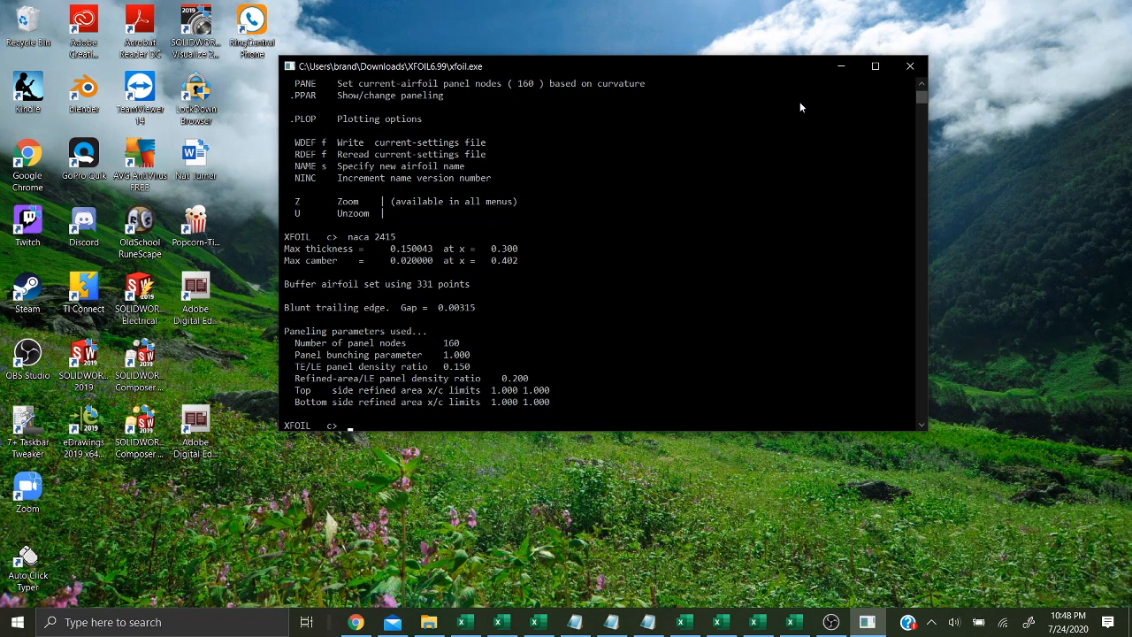
text(pane)
key(Return)
- Change the paneling parameters to 250 panel nodes and a TE/LE panel density ratio of 1, and apply them
text(ppar)
key(Return)
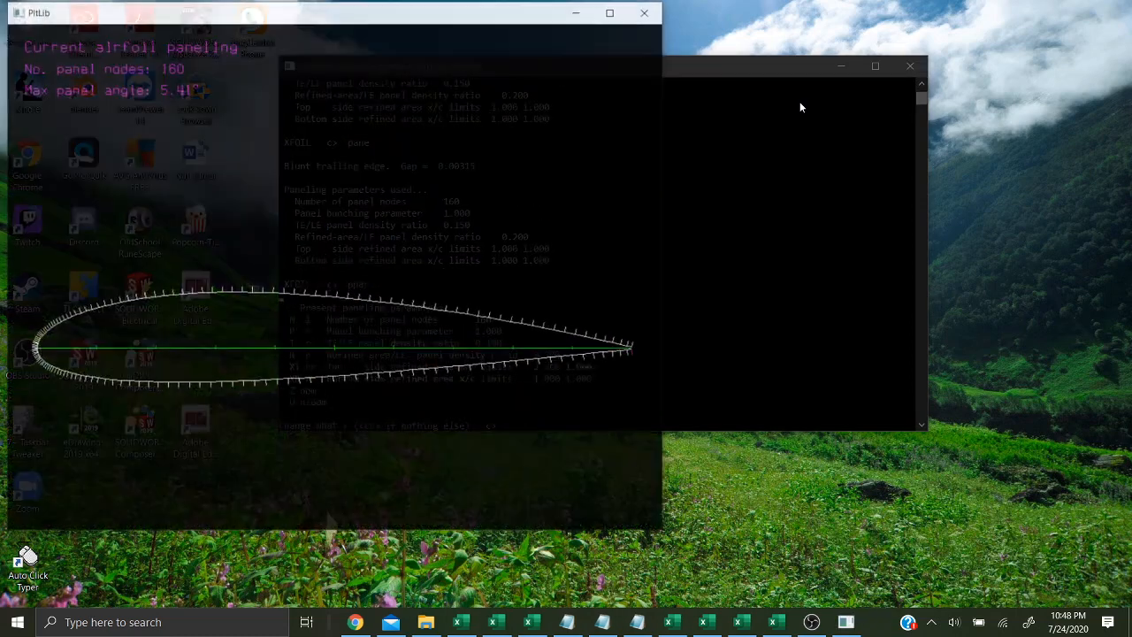
click(800, 102)
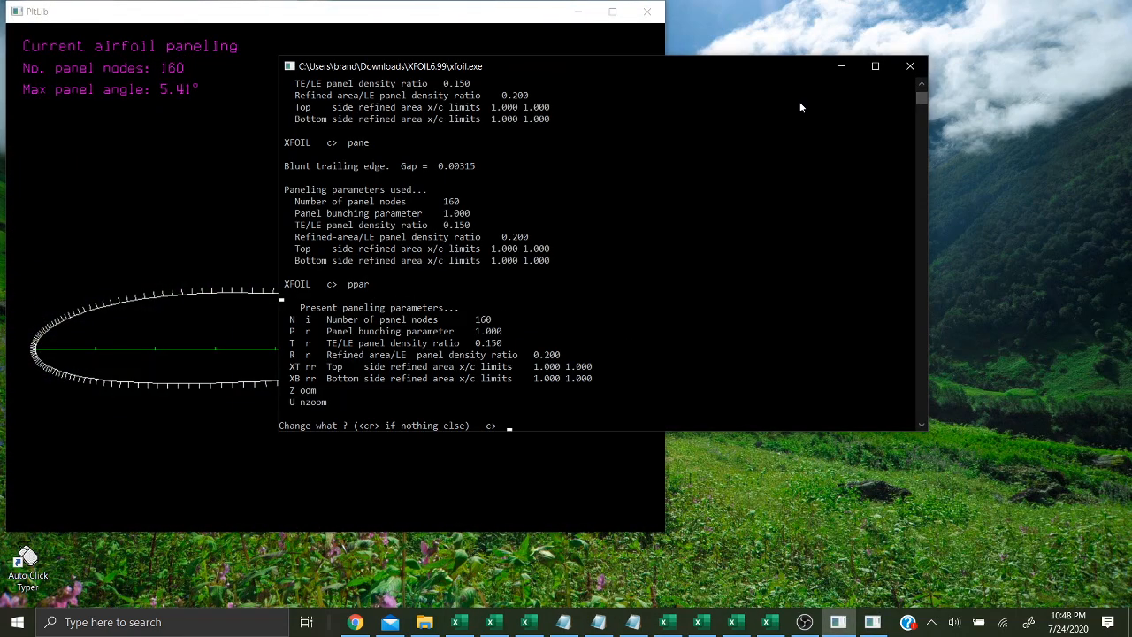
text(n)
text( 250)
key(Return)
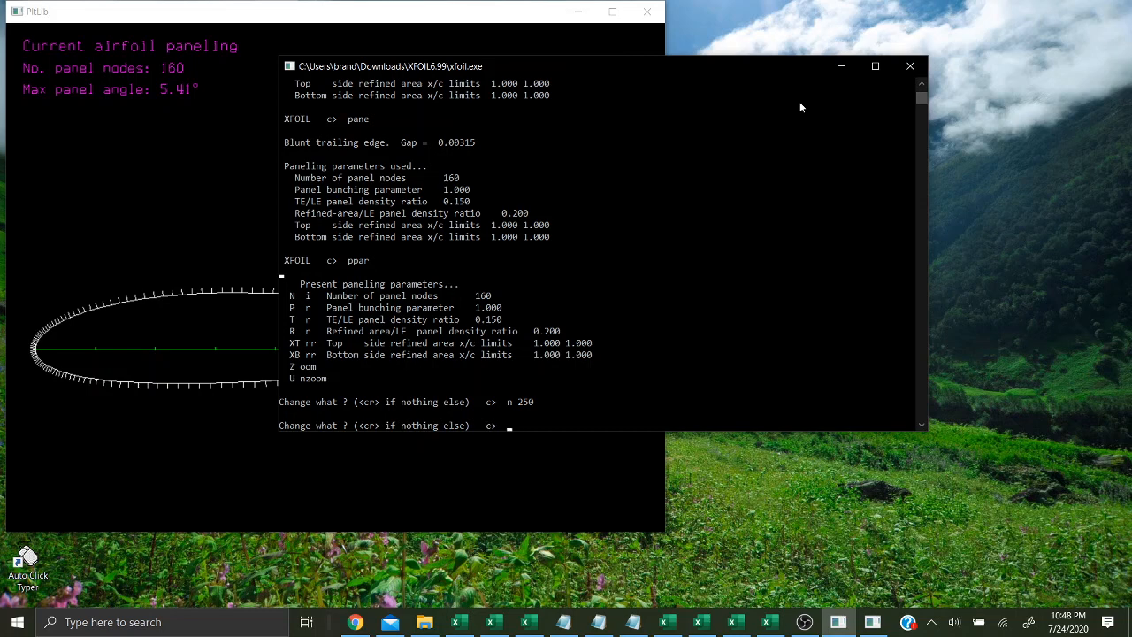
text(t 1)
key(Return)
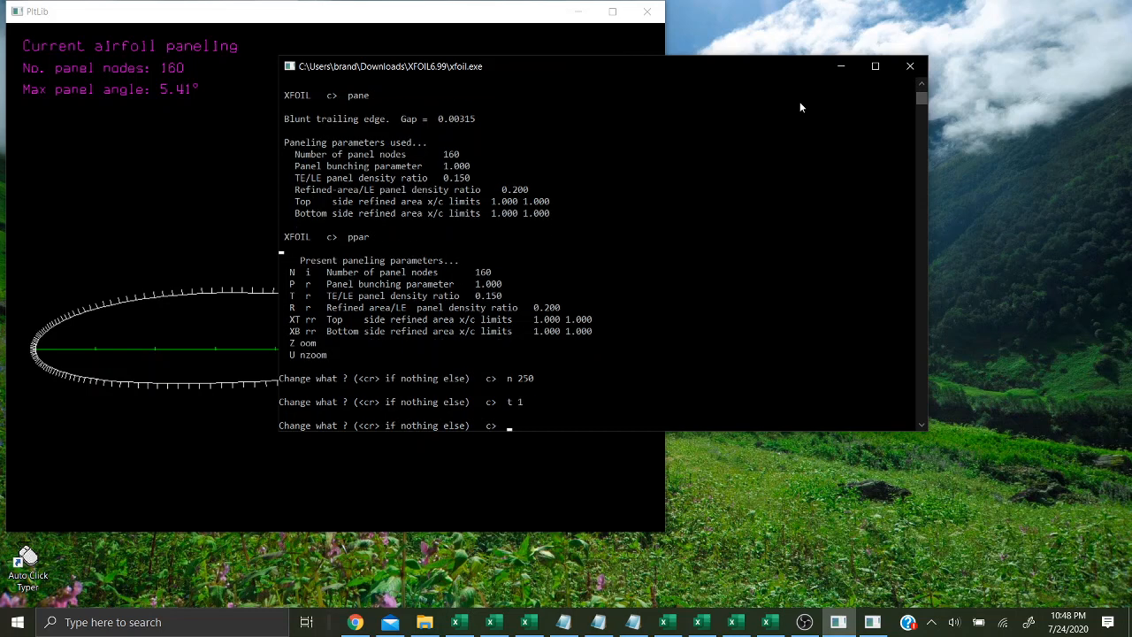
key(Return)
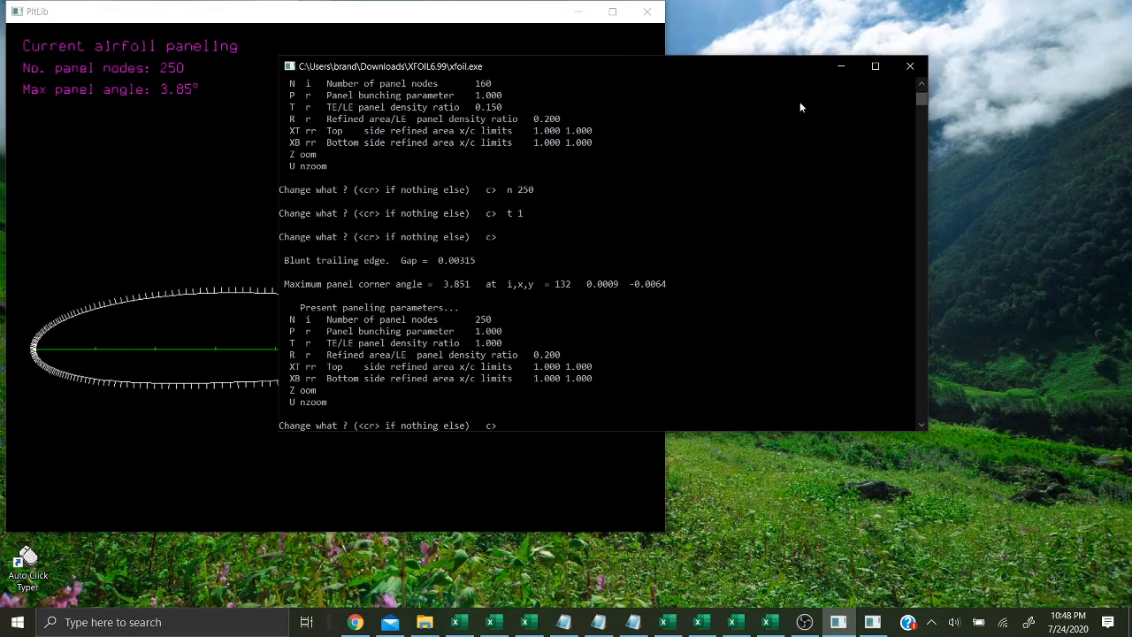
- Leave the paneling parameters and enter the geometry design routine (GDES) from the main XFOIL level
text(gdes)
key(Return)
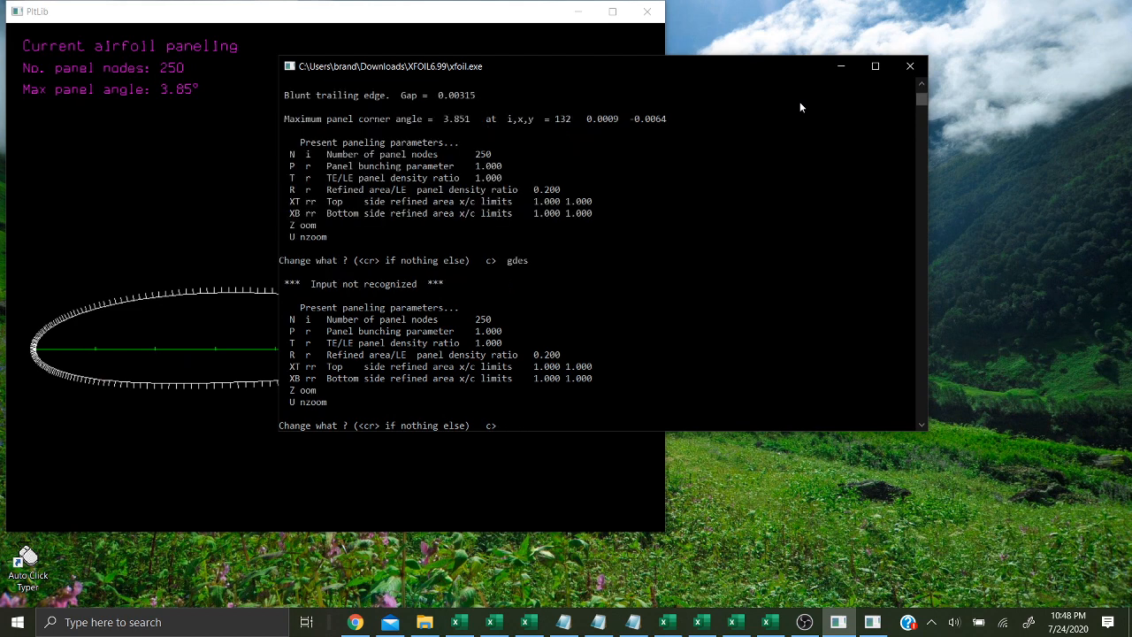
key(Return)
key(Return)
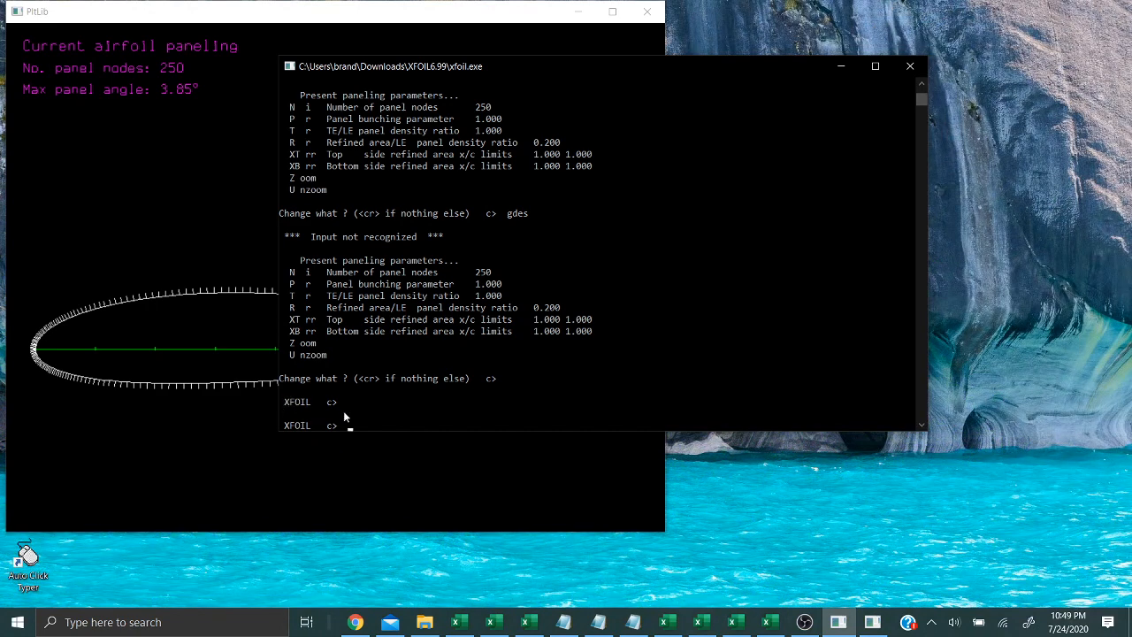
click(807, 237)
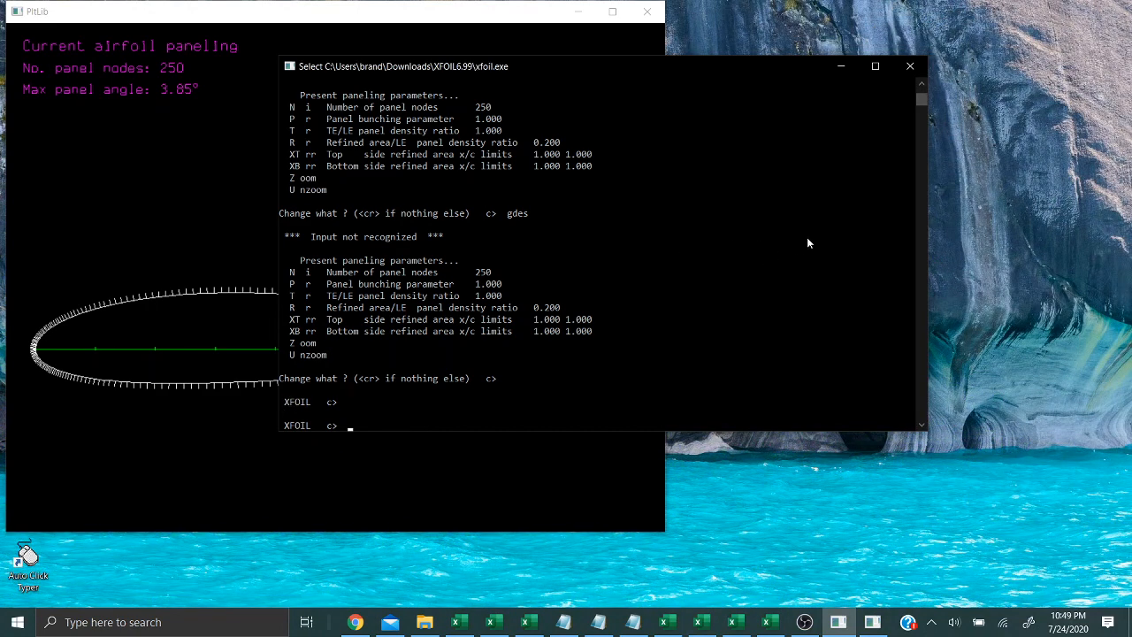
click(680, 413)
key(Escape)
text(gdes)
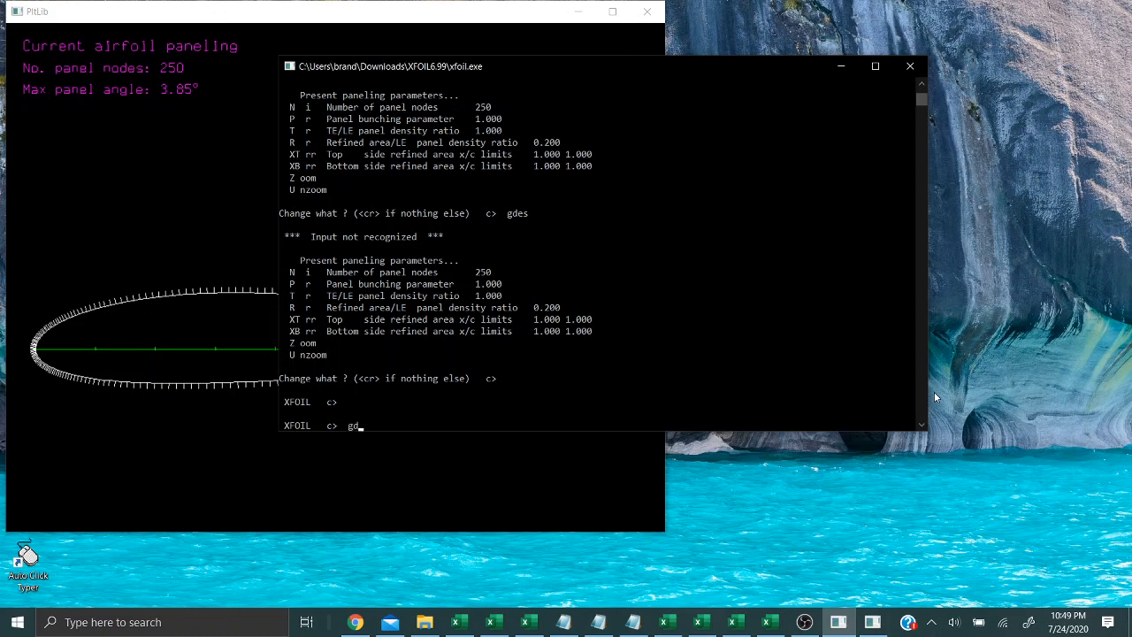
key(Return)
- Add a flap hinged at x 0.7 and relative y/t 0.5 with a 15-degree downward deflection
text(flap)
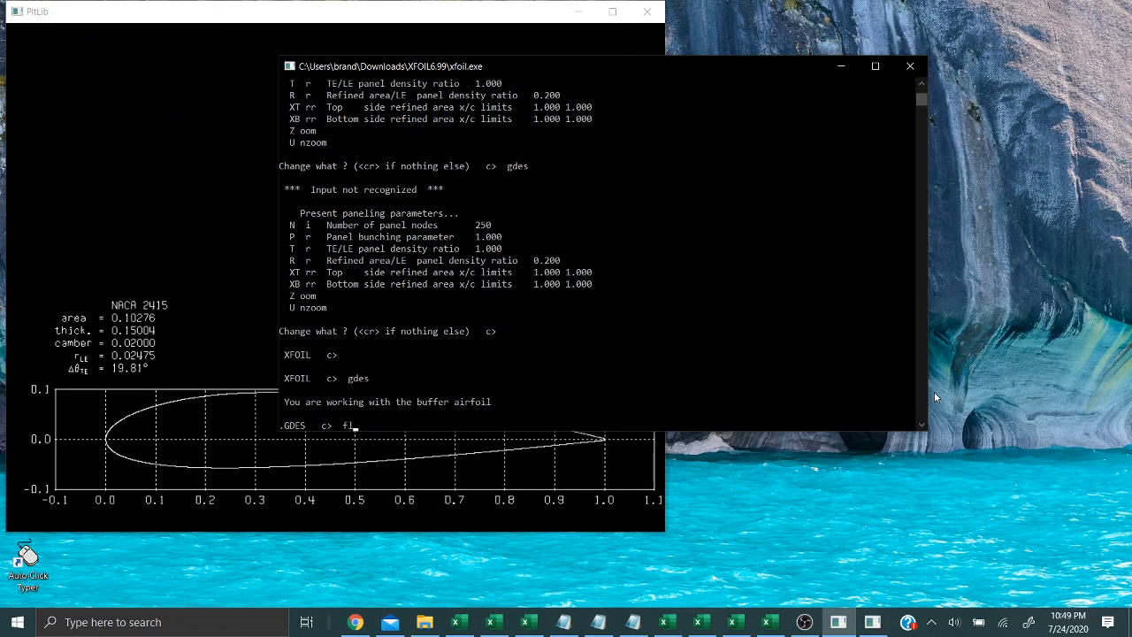
key(Return)
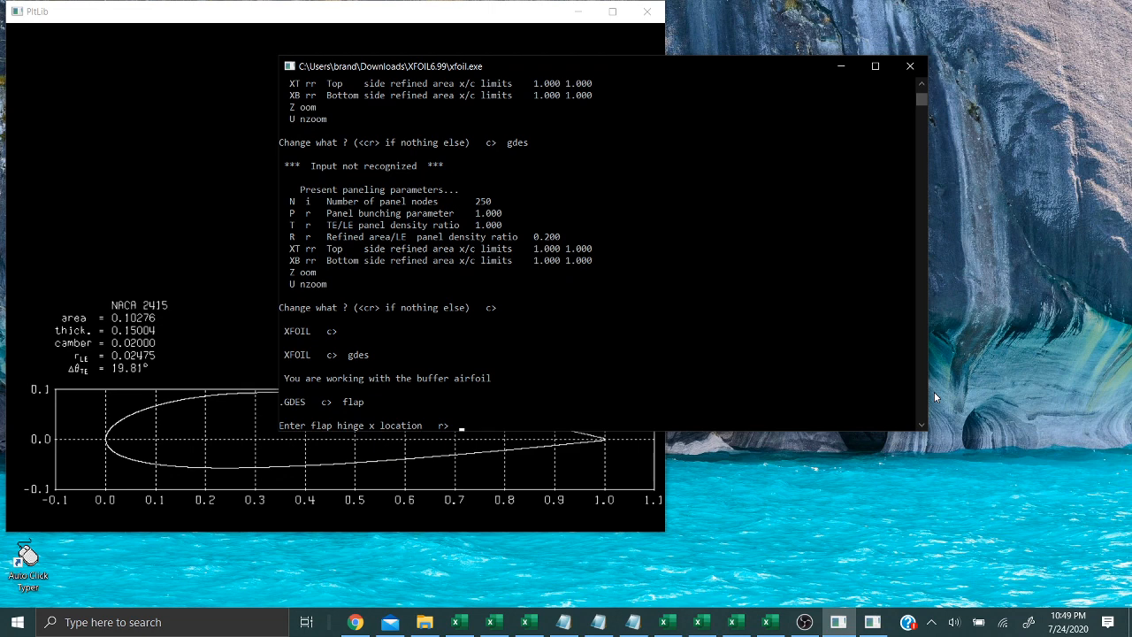
text(0.7)
key(Return)
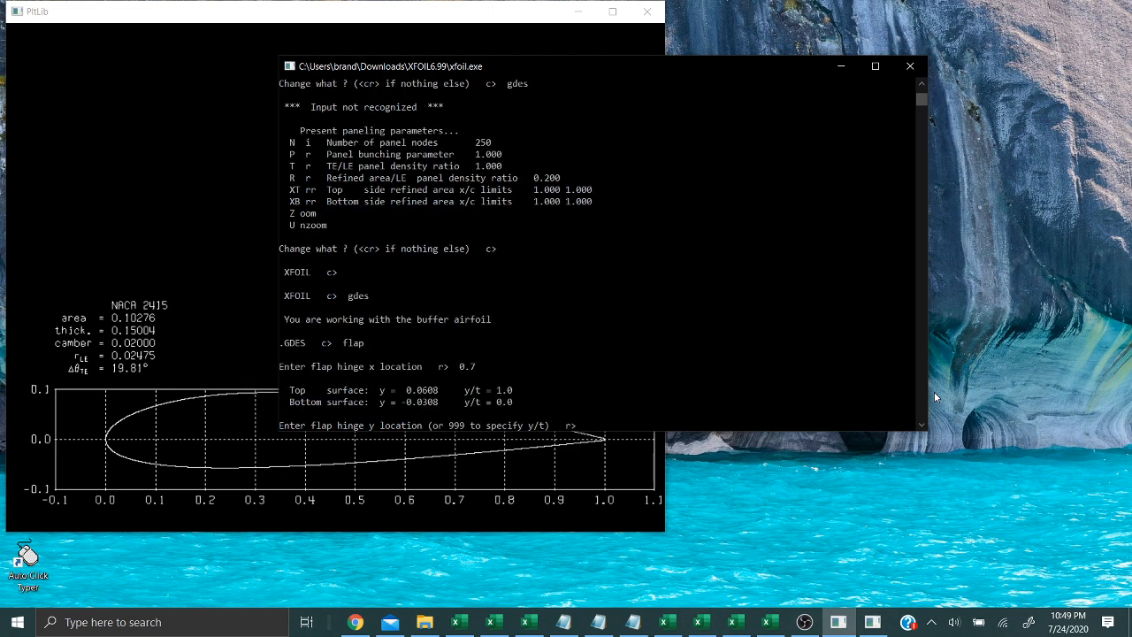
text(999)
key(Return)
text(0.)
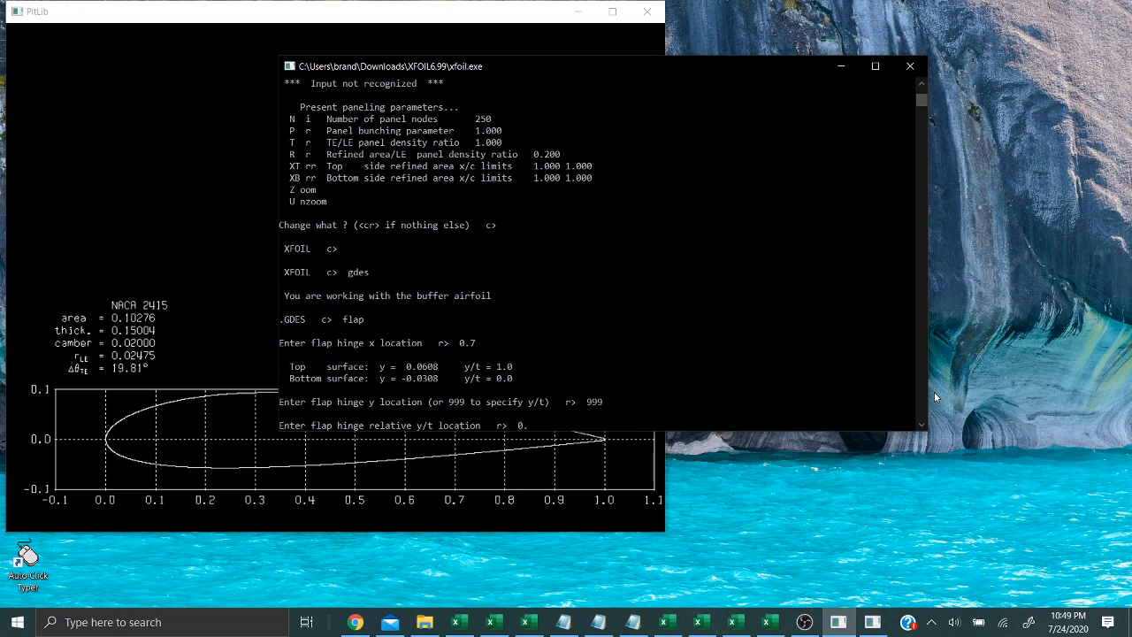
text(5)
key(Return)
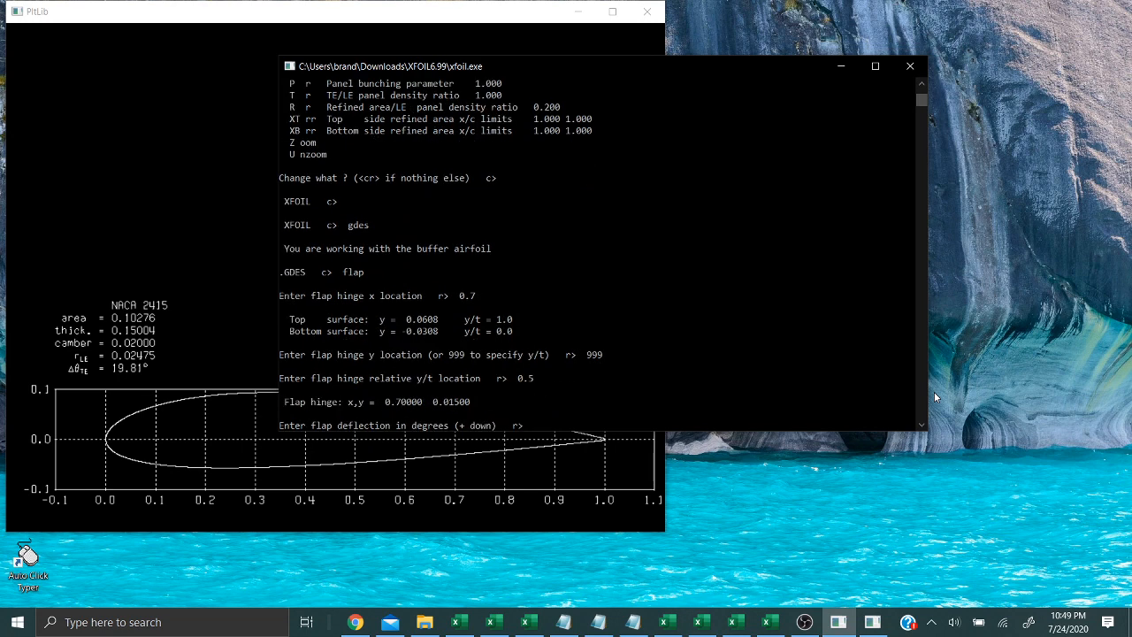
text(15)
key(Return)
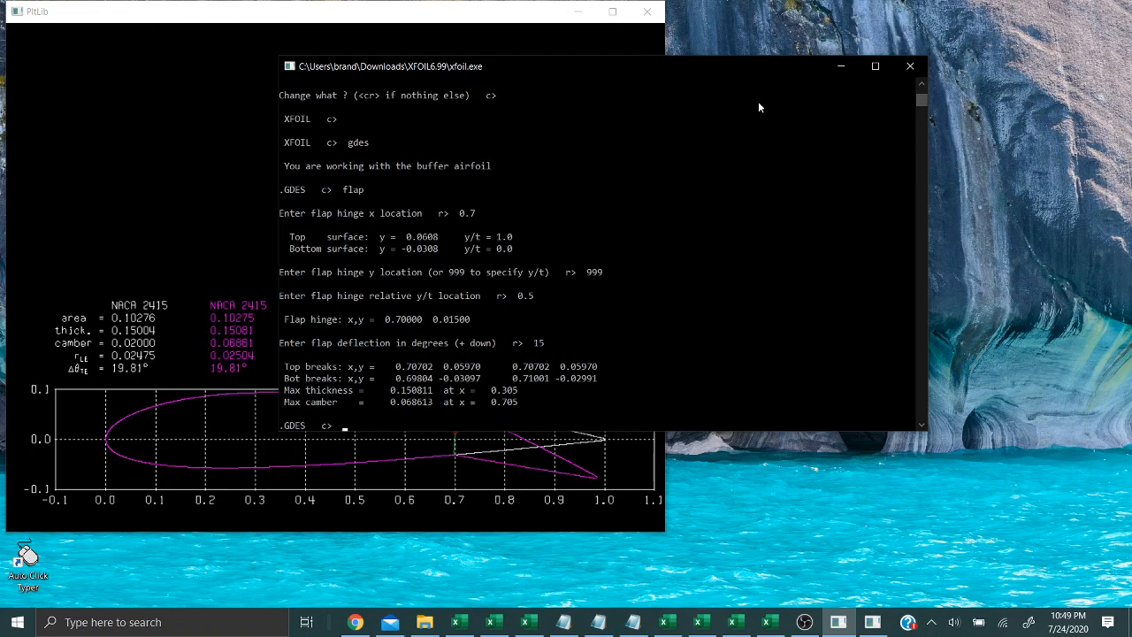
drag(765, 72, 865, 76)
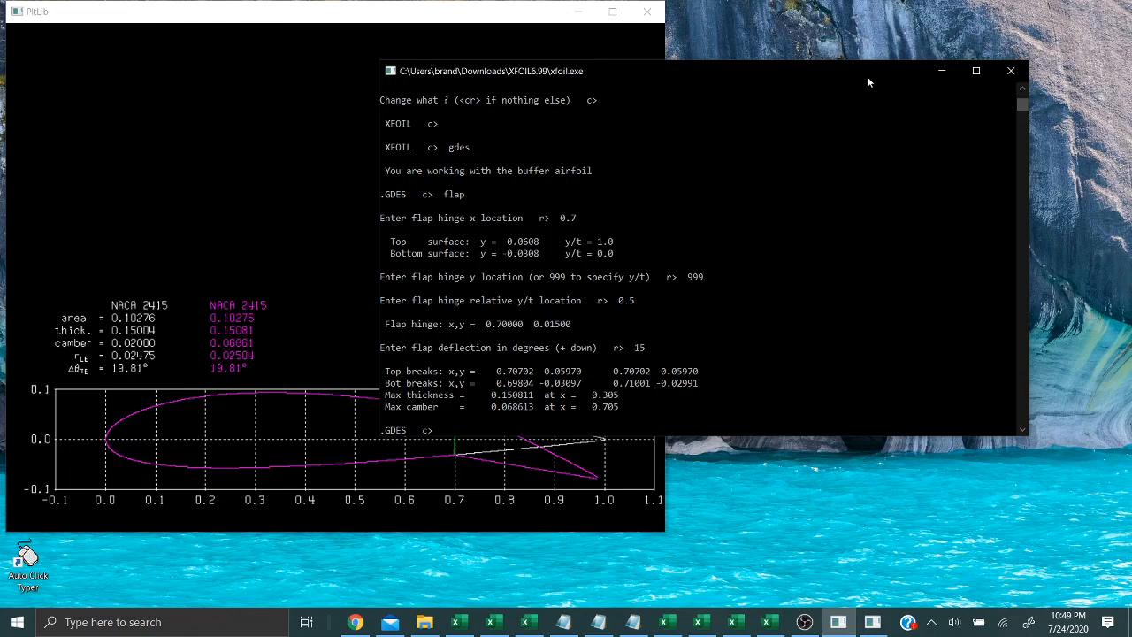
- Set the flapped geometry as the current airfoil with EXEC and enter the operating-point routine (OPER)
text(exec)
key(Return)
key(Return)
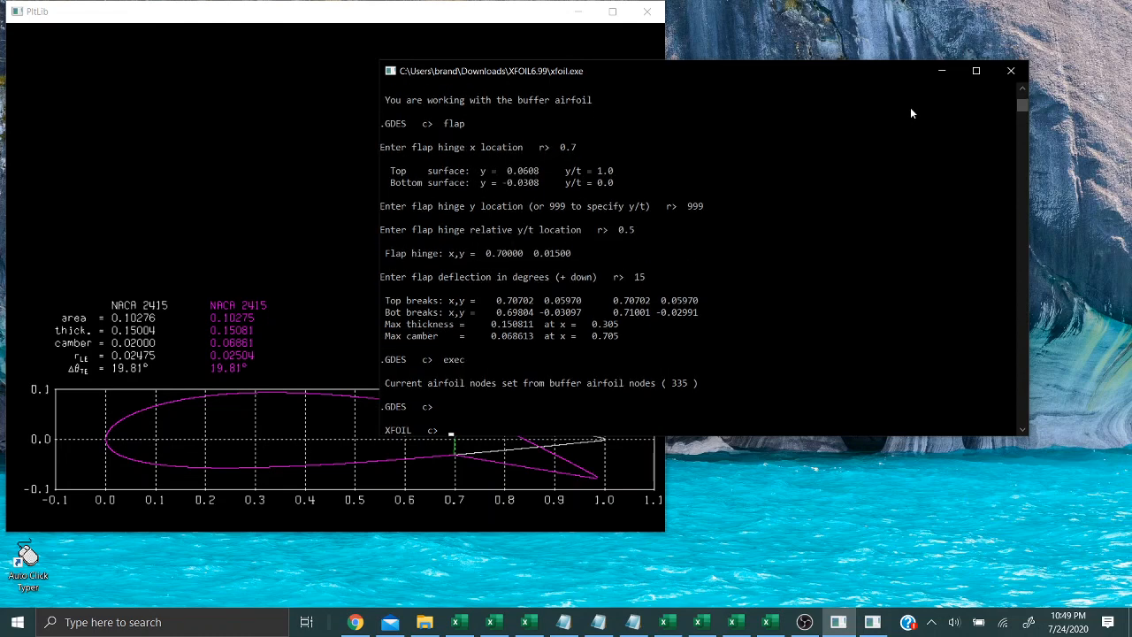
text(oper)
key(Return)
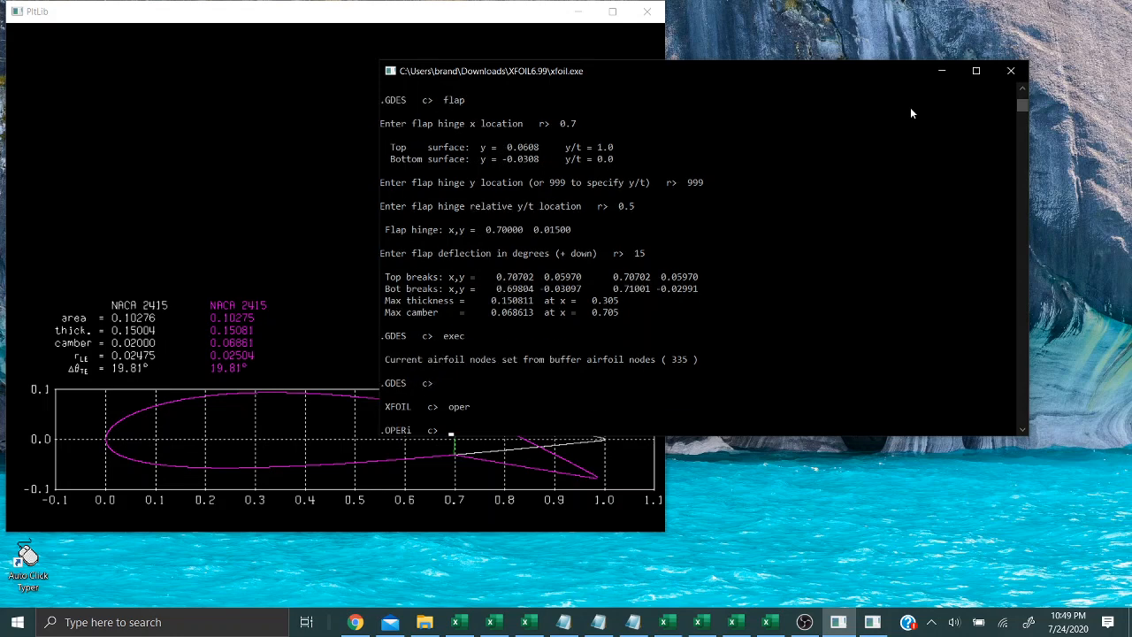
- Enable viscous analysis at a Reynolds number of 3000000 and set the iteration limit to 100
text(visc)
key(Return)
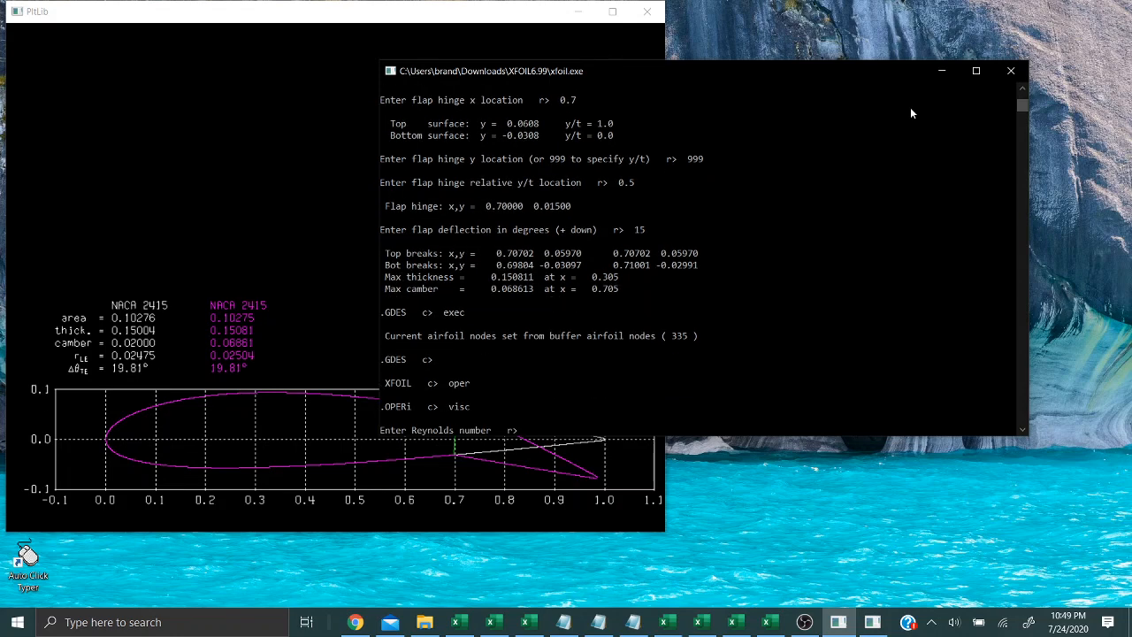
text(3000000)
key(Return)
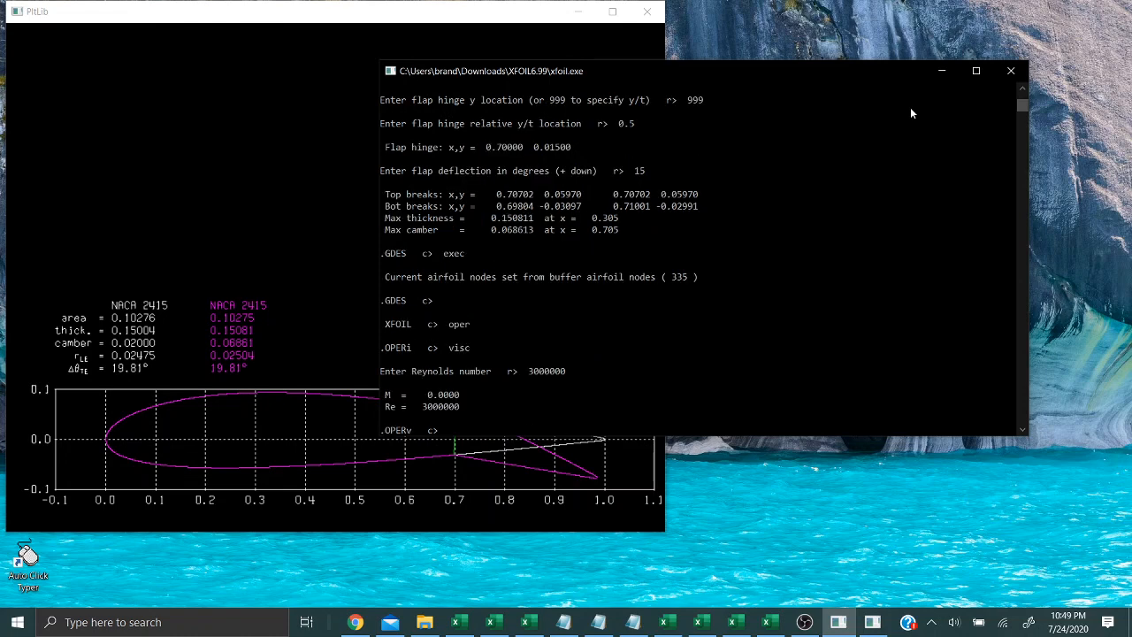
text(iter)
key(Return)
text(100)
key(Return)
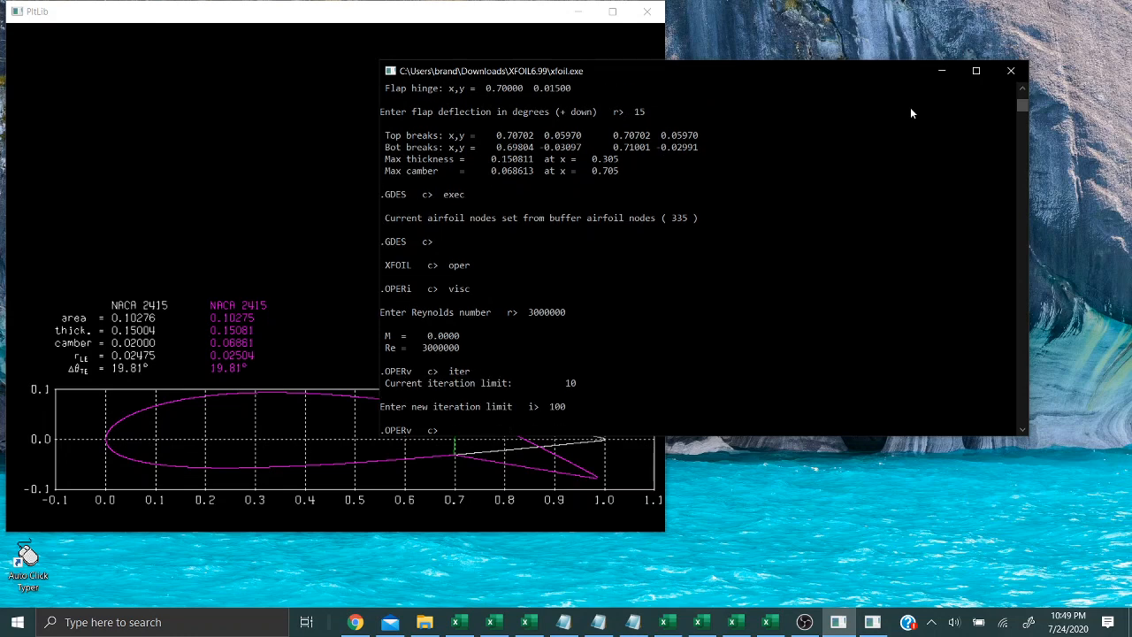
- Run the flapped NACA 2415 at an angle of attack of 0 degrees and shift the console to view the pressure plot
text(alfa 0)
key(Return)
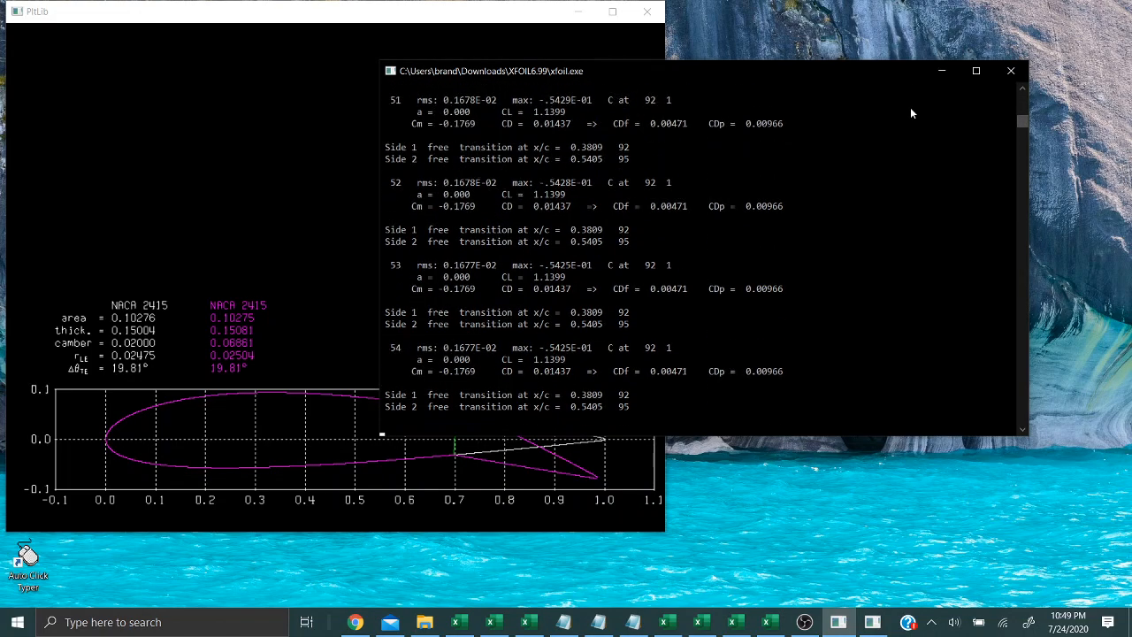
click(805, 215)
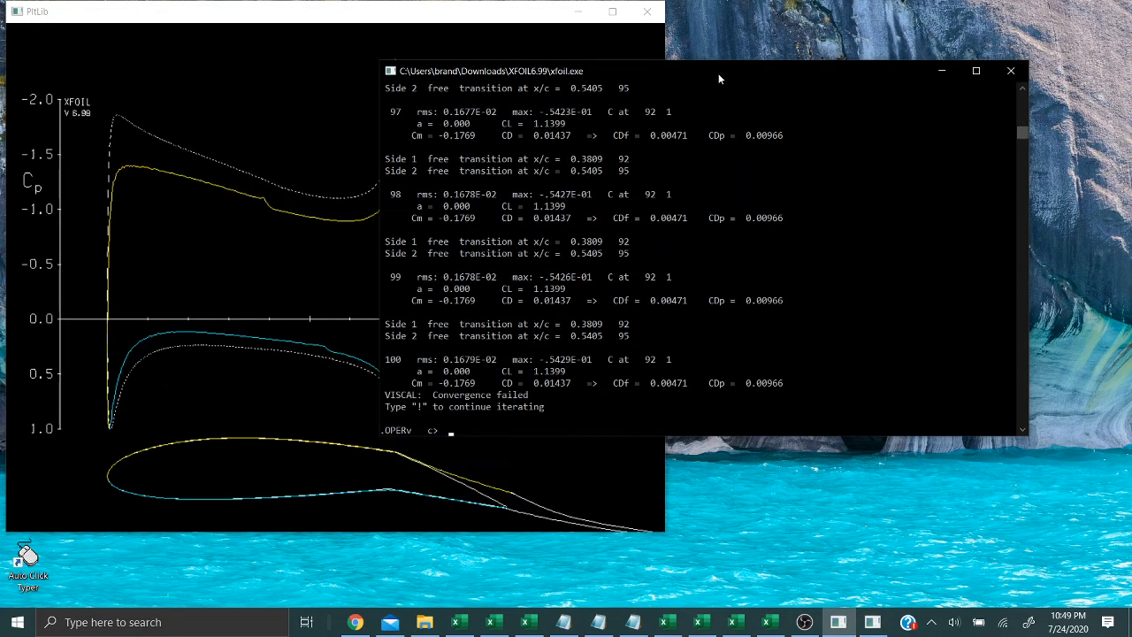
mouse_move(718, 73)
mouse_down()
mouse_move(809, 168)
mouse_move(878, 203)
mouse_move(866, 175)
mouse_move(746, 126)
mouse_move(997, 38)
mouse_move(625, 103)
mouse_move(763, 79)
mouse_move(715, 88)
mouse_up()
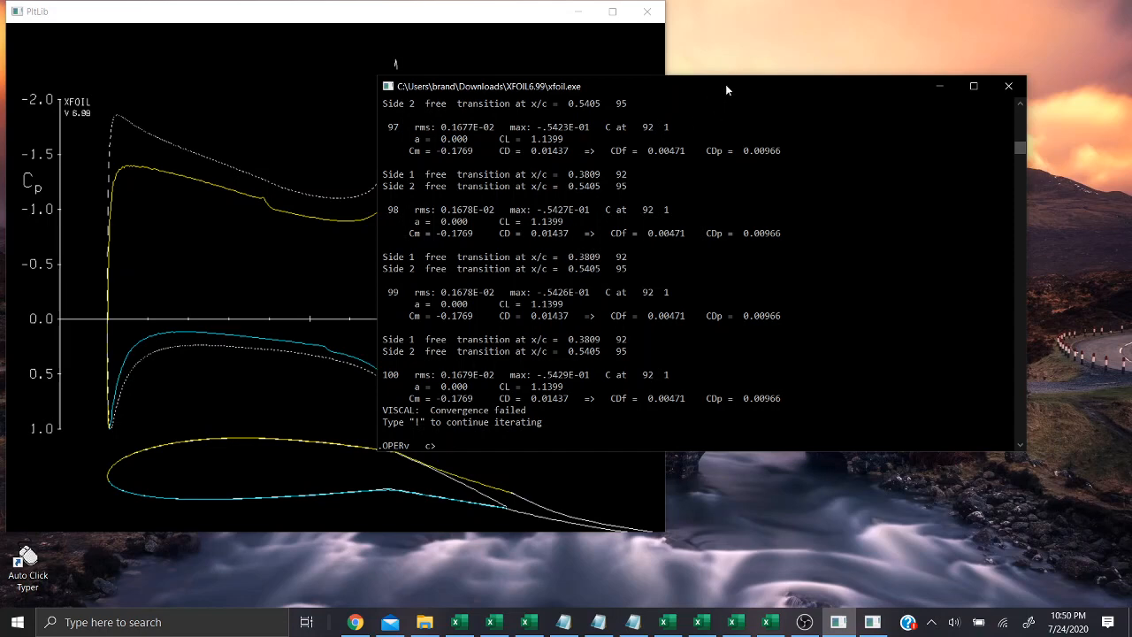
- Run an angle-of-attack sequence on the flapped airfoil from -5 to 15 degrees in 1-degree increments
click(341, 256)
click(790, 340)
text(aseq)
key(Return)
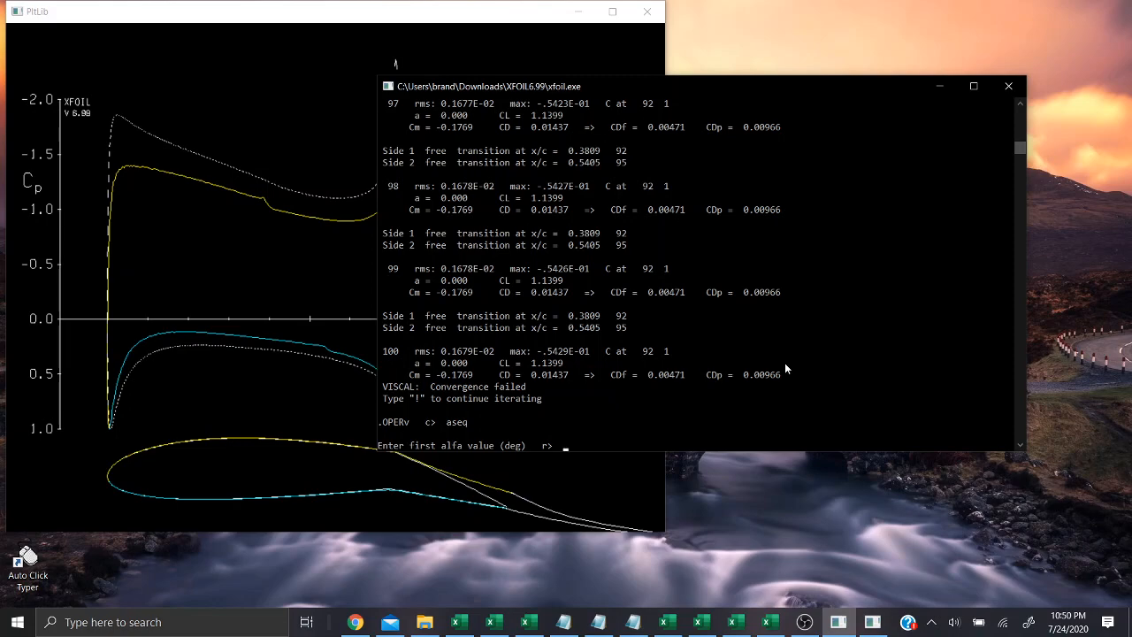
text(-5)
key(Return)
text(15)
key(Return)
text(1)
key(Return)
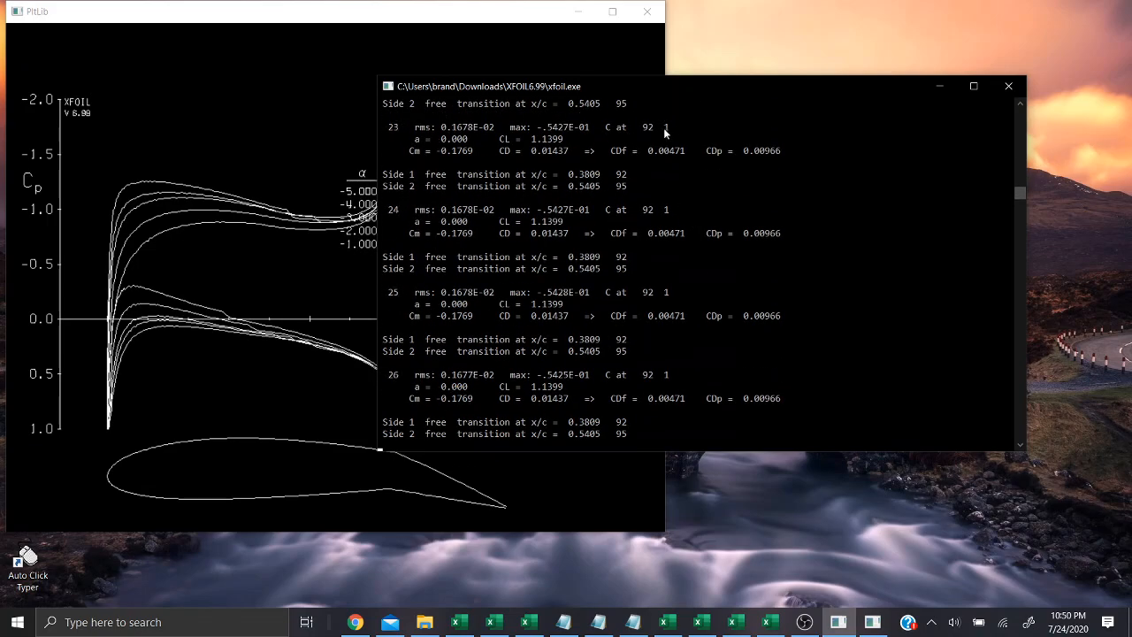
mouse_move(672, 81)
mouse_down()
mouse_move(903, 381)
mouse_move(1026, 199)
mouse_move(682, 86)
mouse_up()
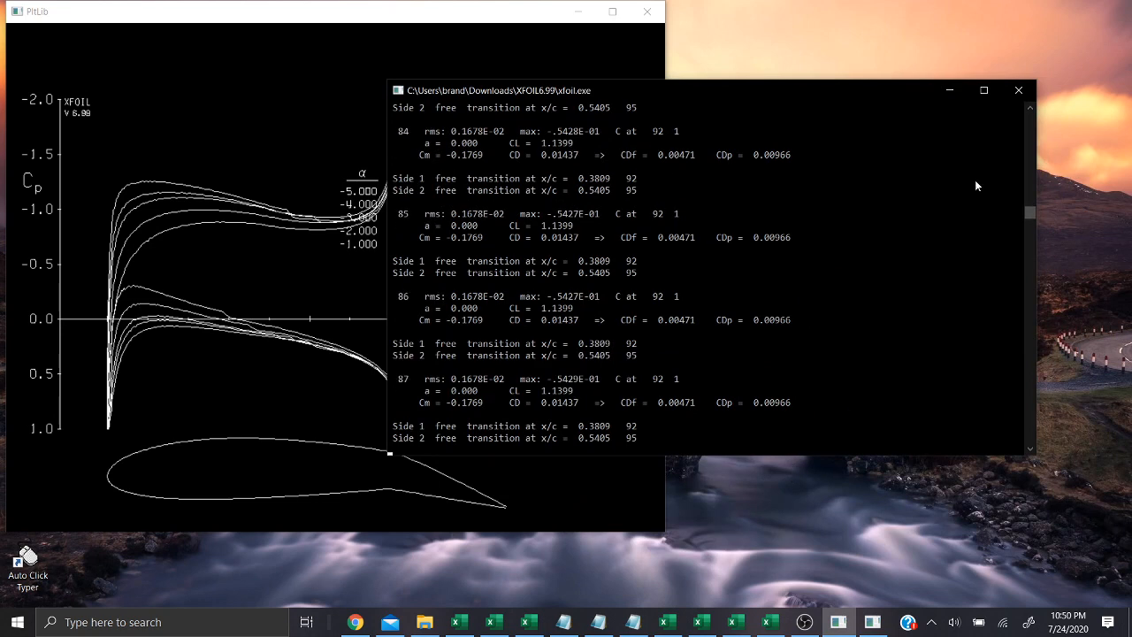
- Close XFOIL and switch to the Aero xfoil project workbook in Excel to review its polar data tables
click(1018, 89)
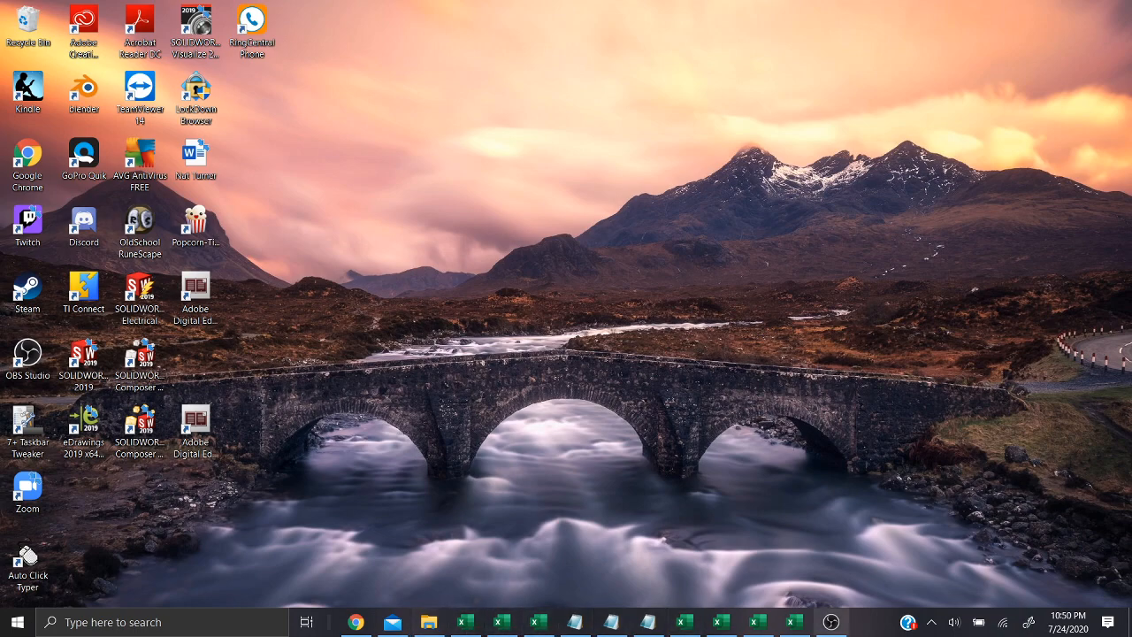
click(479, 627)
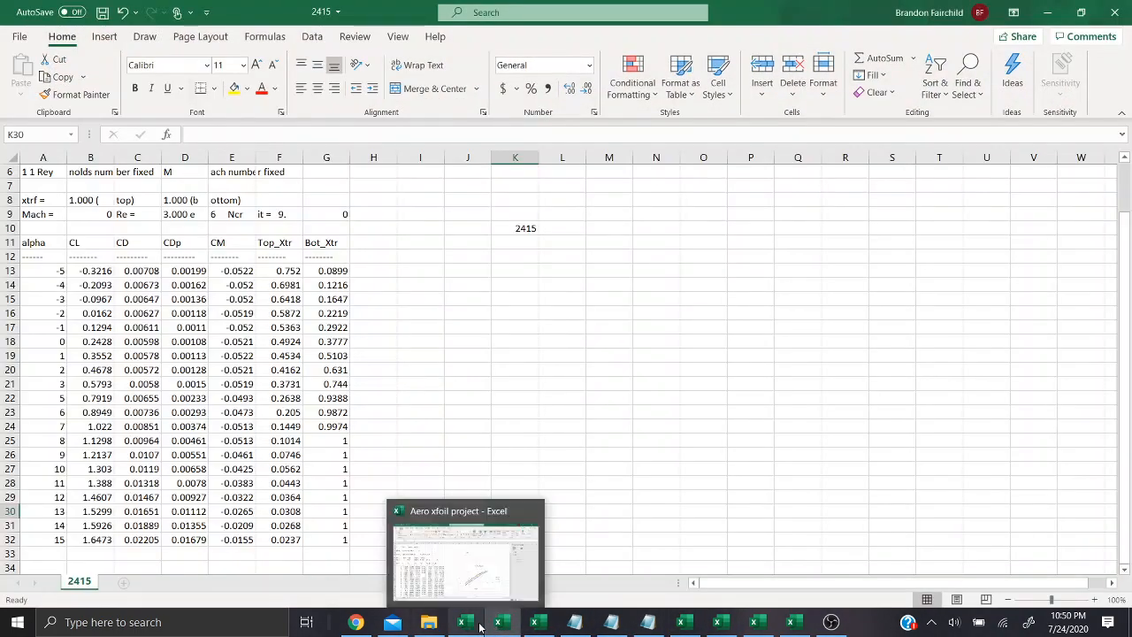
click(478, 627)
drag(907, 198, 925, 497)
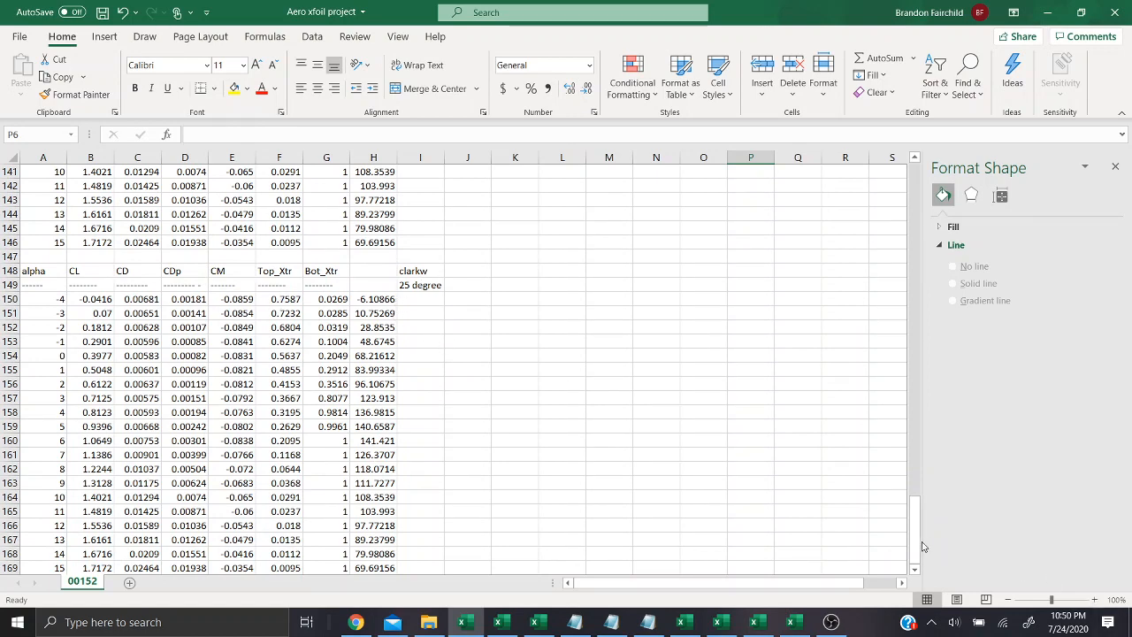
drag(916, 536, 920, 204)
click(832, 621)
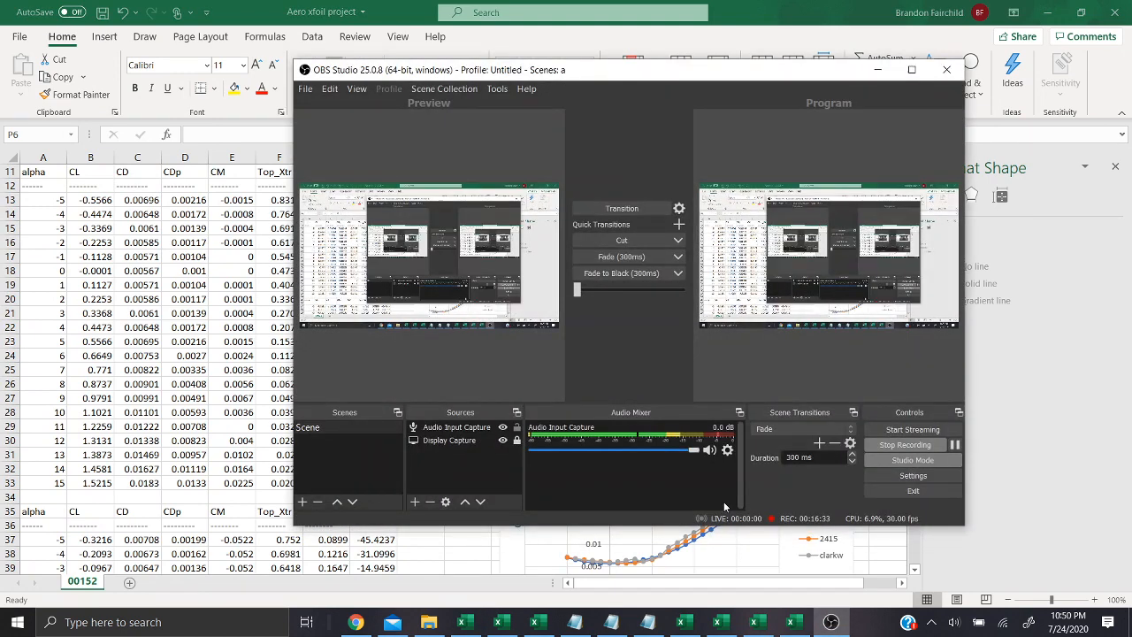